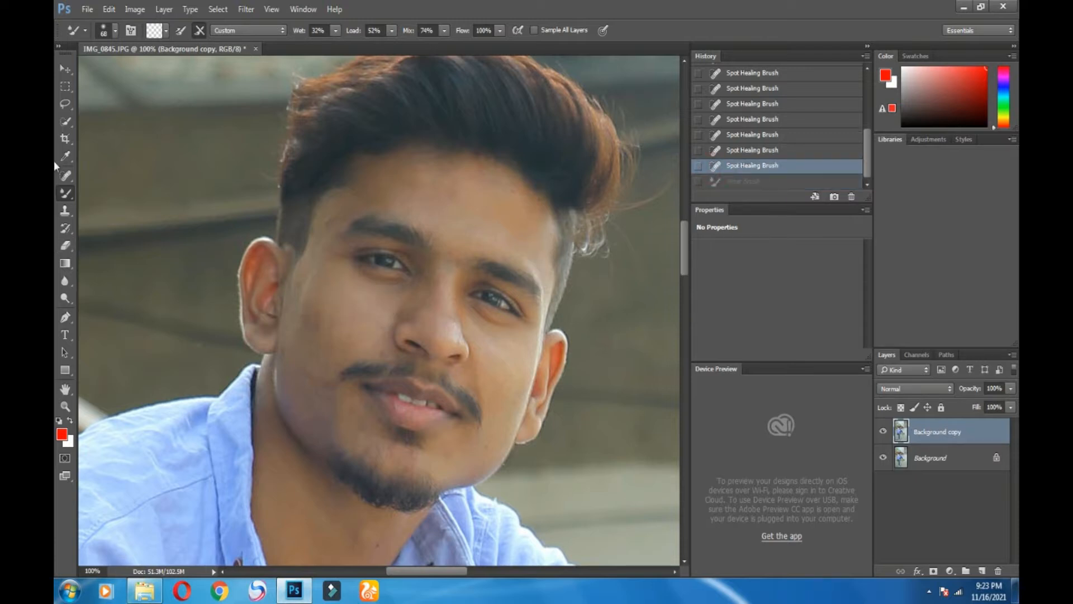
- Heal the blemishes on the cheek and above the moustache with a 32 px Spot Healing Brush
left_click(66, 174)
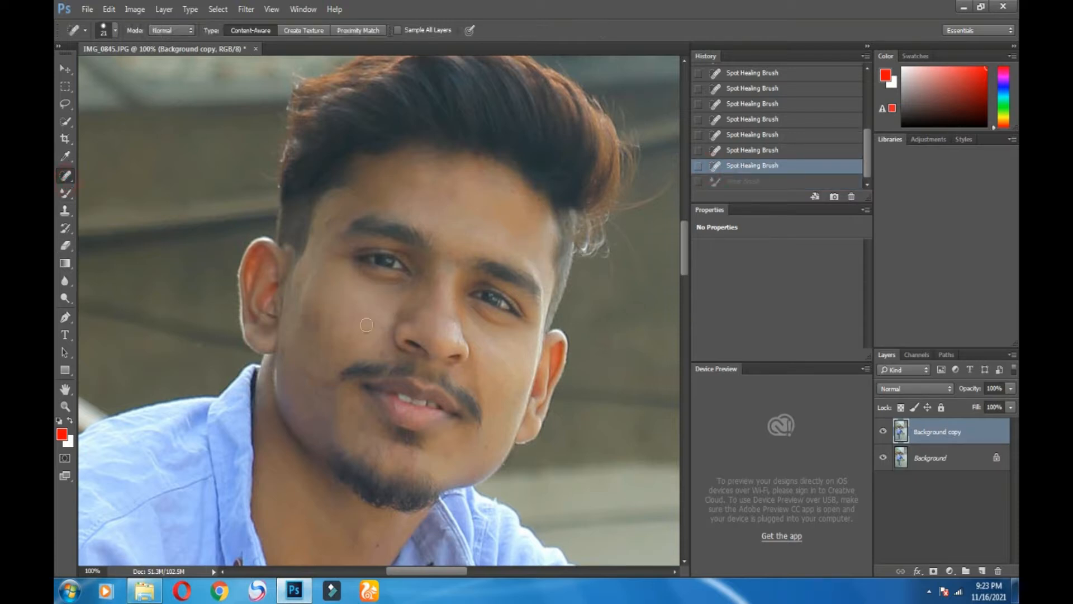
left_click(115, 32)
left_click(96, 69)
key("Return")
mouse_move(368, 309)
left_mouse_down()
mouse_move(313, 315)
mouse_move(324, 316)
left_mouse_up()
left_click(371, 347)
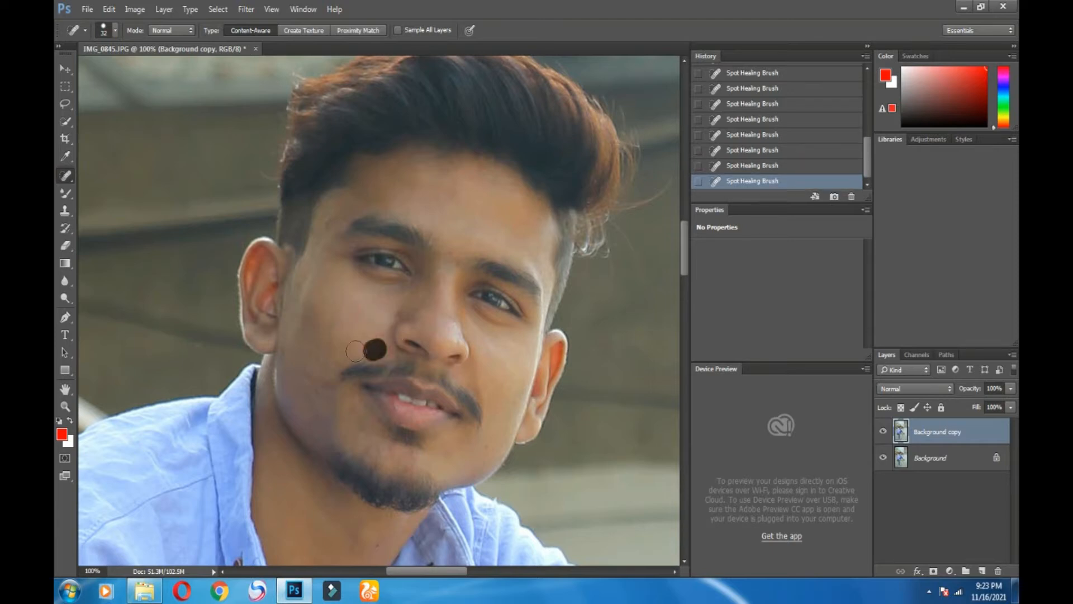
- Blend the skin beside the eye and on the cheek with the Mixer Brush, and heal a spot at the temple
left_click(65, 193)
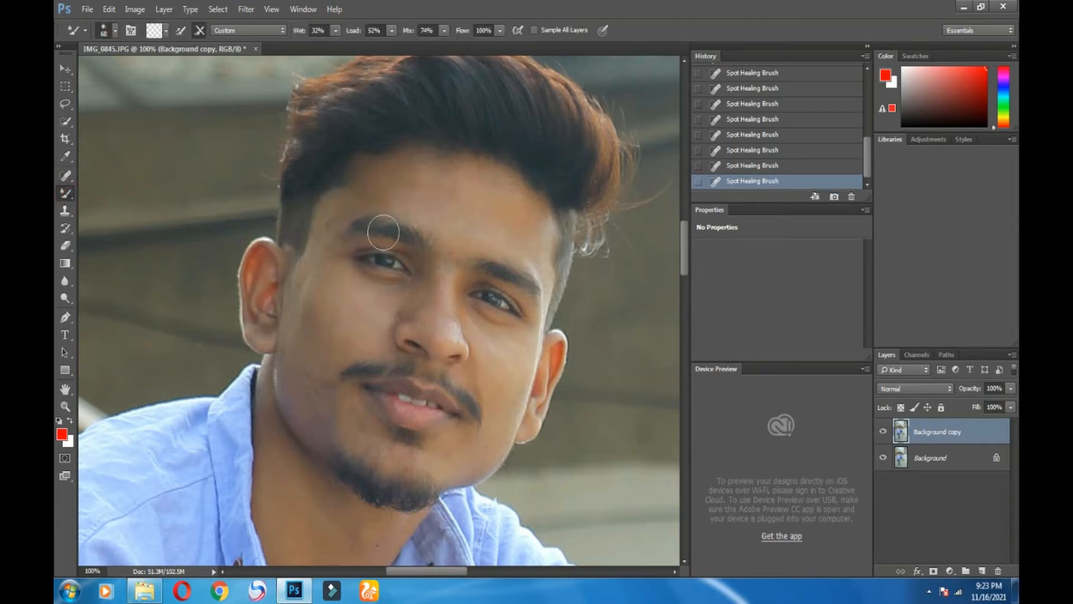
mouse_move(314, 264)
left_mouse_down()
mouse_move(338, 292)
mouse_move(305, 288)
mouse_move(313, 316)
mouse_move(289, 298)
mouse_move(306, 334)
mouse_move(306, 267)
mouse_move(298, 295)
left_mouse_up()
mouse_move(331, 337)
left_mouse_down()
mouse_move(289, 357)
mouse_move(317, 382)
mouse_move(318, 404)
mouse_move(292, 391)
mouse_move(300, 404)
mouse_move(330, 392)
mouse_move(315, 316)
mouse_move(366, 312)
mouse_move(307, 354)
mouse_move(331, 359)
mouse_move(374, 341)
left_mouse_up()
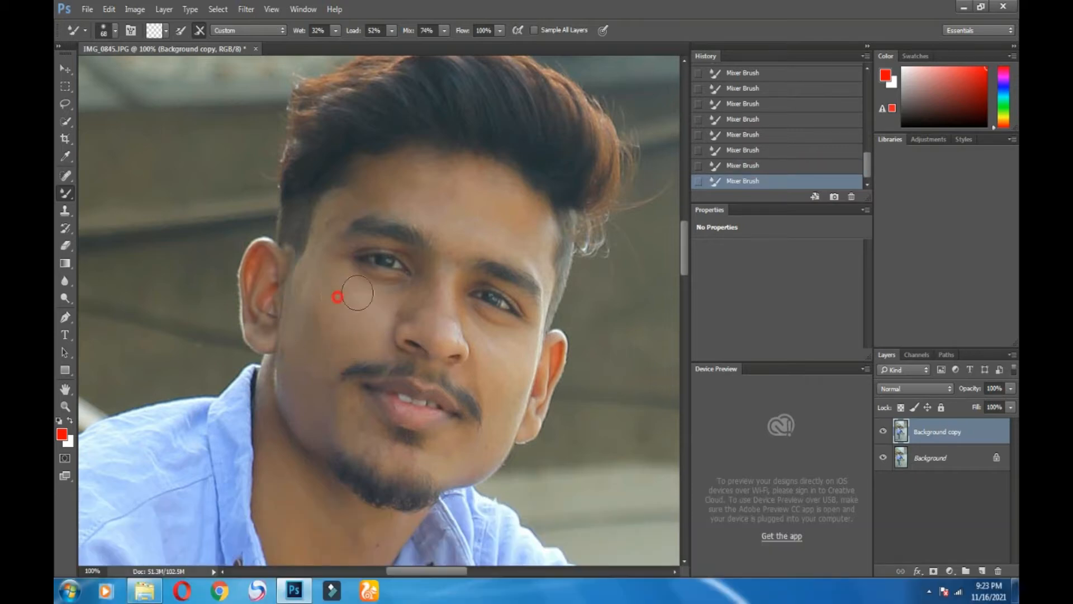
left_click(66, 176)
left_click_drag(318, 227, 330, 223)
- Smooth the skin tones across the forehead, temple and cheek with Mixer Brush strokes
left_click(66, 194)
left_click_drag(346, 315, 329, 331)
mouse_move(398, 162)
left_mouse_down()
mouse_move(402, 185)
mouse_move(373, 188)
left_mouse_up()
mouse_move(358, 193)
left_mouse_down()
mouse_move(336, 210)
mouse_move(305, 294)
left_mouse_up()
left_click_drag(313, 265, 299, 296)
mouse_move(398, 210)
left_mouse_down()
mouse_move(431, 209)
mouse_move(447, 181)
mouse_move(414, 180)
left_mouse_up()
left_click_drag(461, 224, 467, 189)
scroll(537, 288, "down", 1)
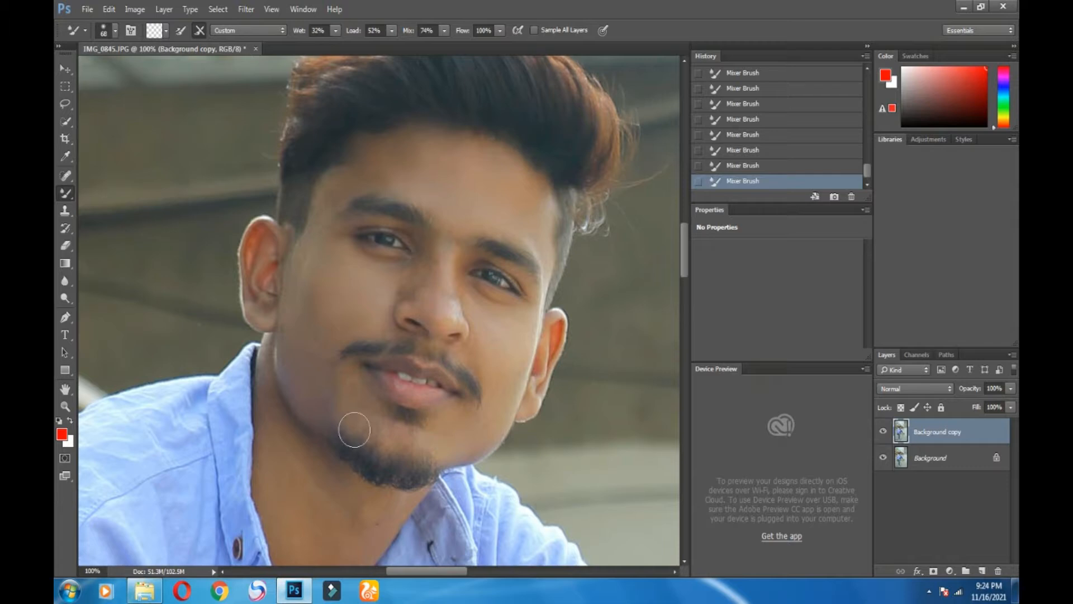
scroll(469, 352, "up", 1)
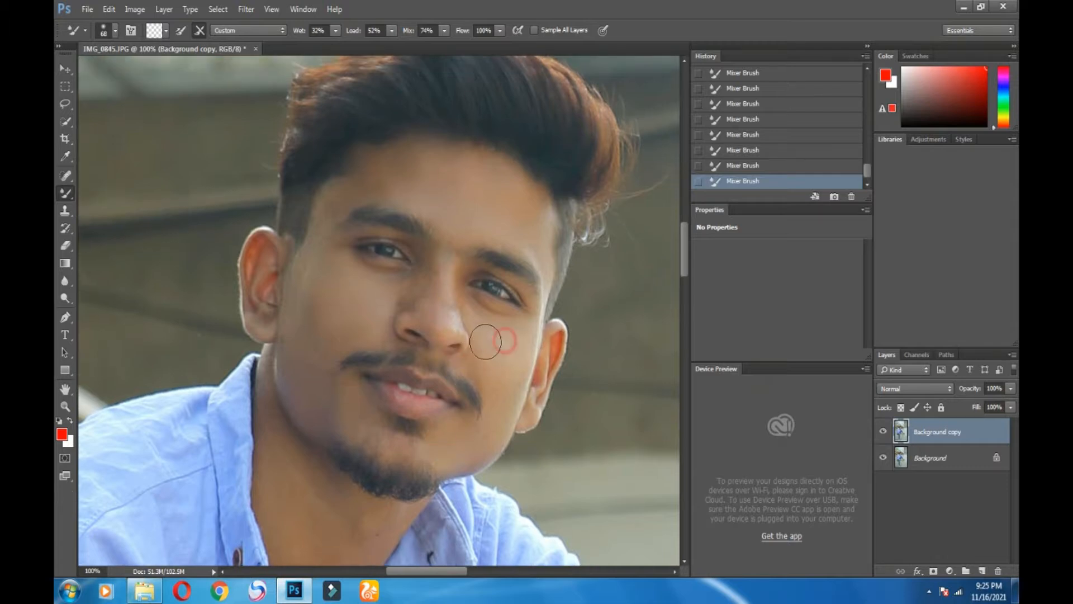
- Set the Mixer Brush size to 32 px
left_click(115, 30)
left_click_drag(144, 71, 141, 73)
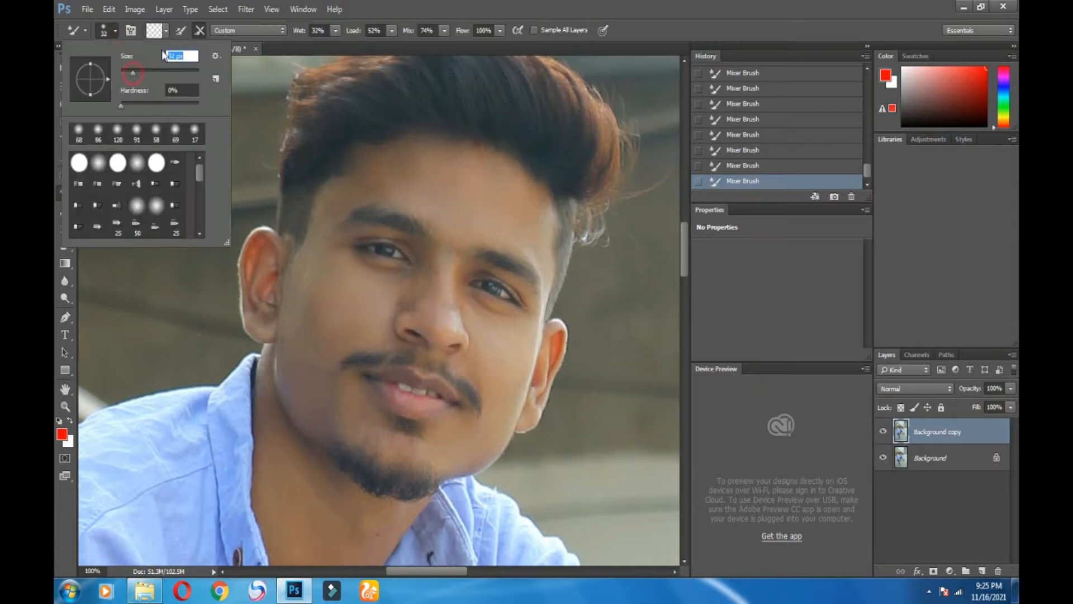
key("Return")
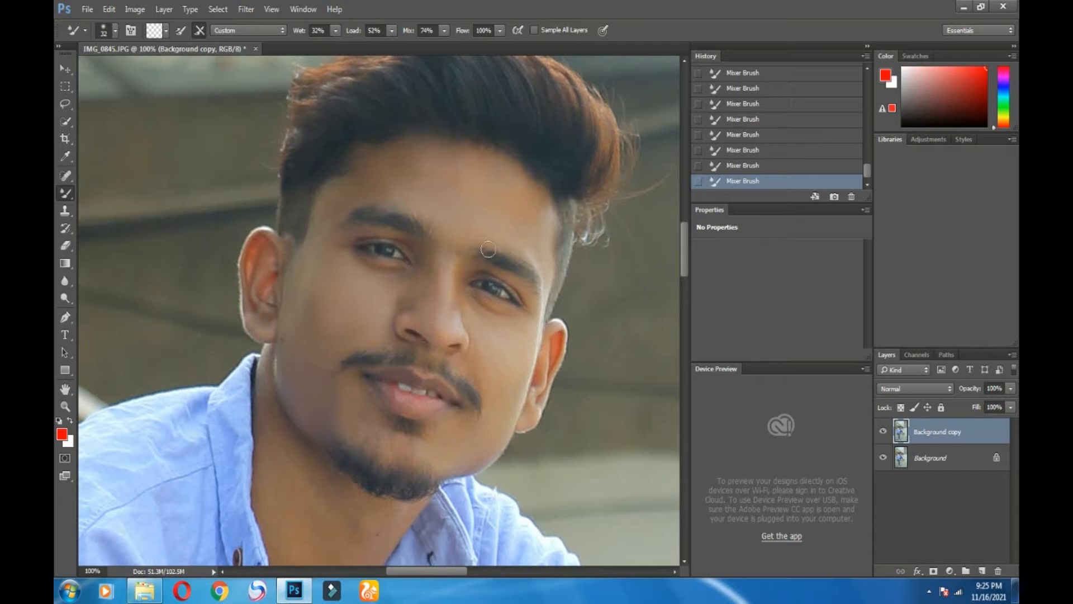
left_click(246, 9)
left_click(308, 87)
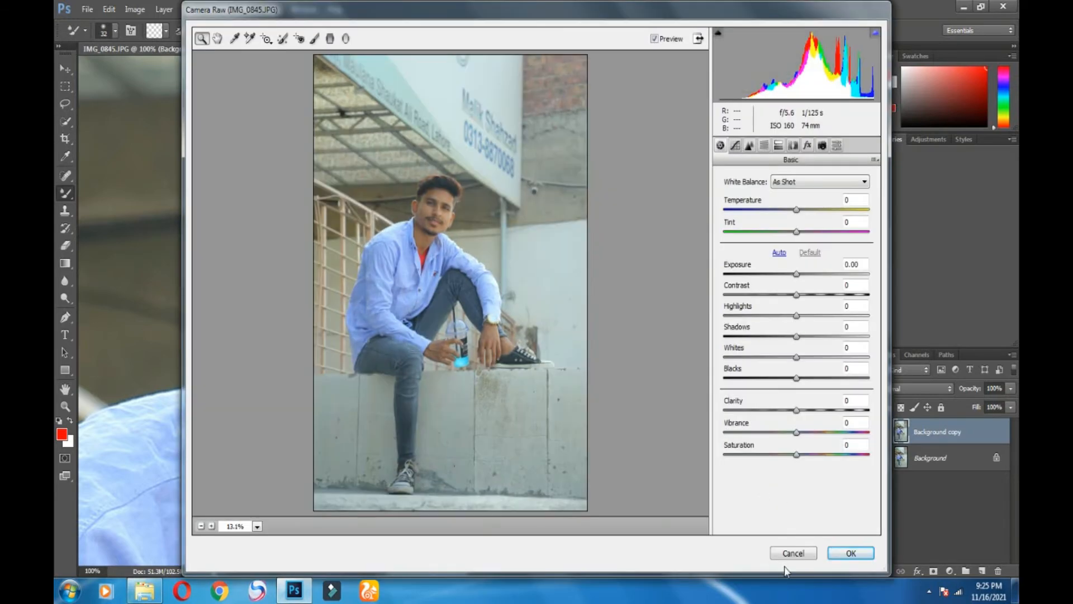
left_click(793, 553)
- Apply the Imagenomic Portraiture 3 filter to the Background copy layer with the Smoothing: Normal preset
left_click(246, 9)
mouse_move(312, 305)
left_click(426, 316)
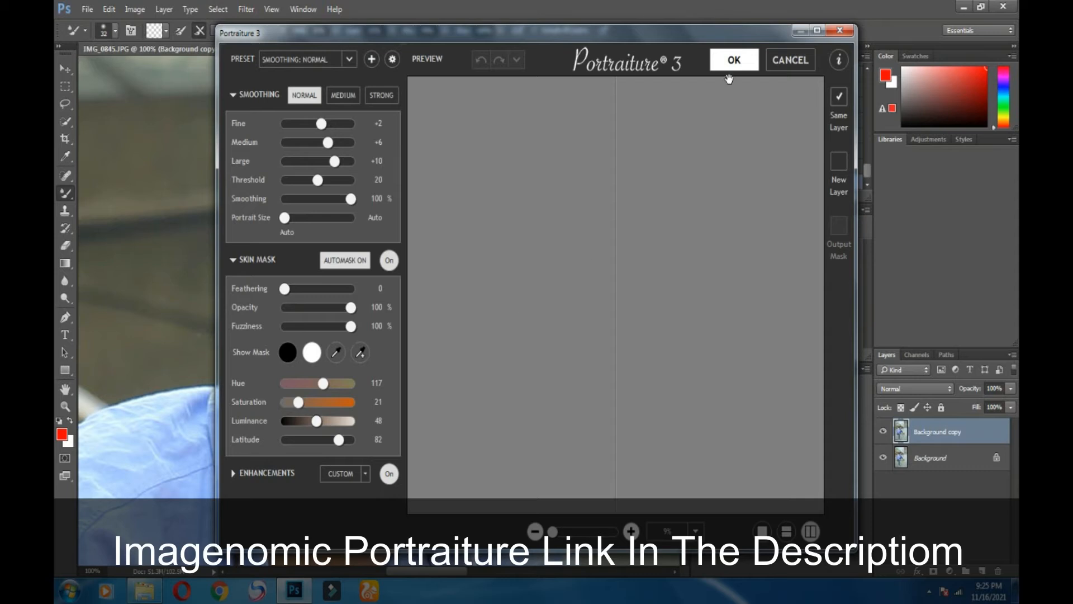
left_click(730, 66)
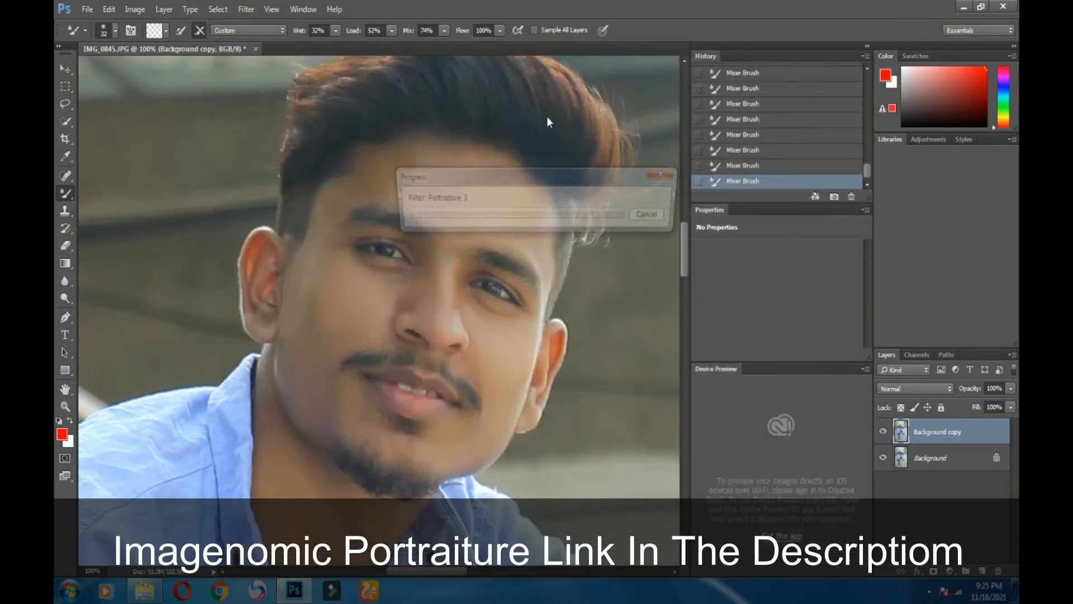
- Lower the opacity of the Background copy layer and merge it down into the Background
left_click_drag(998, 403, 1005, 409)
right_click(992, 433)
left_click(881, 448)
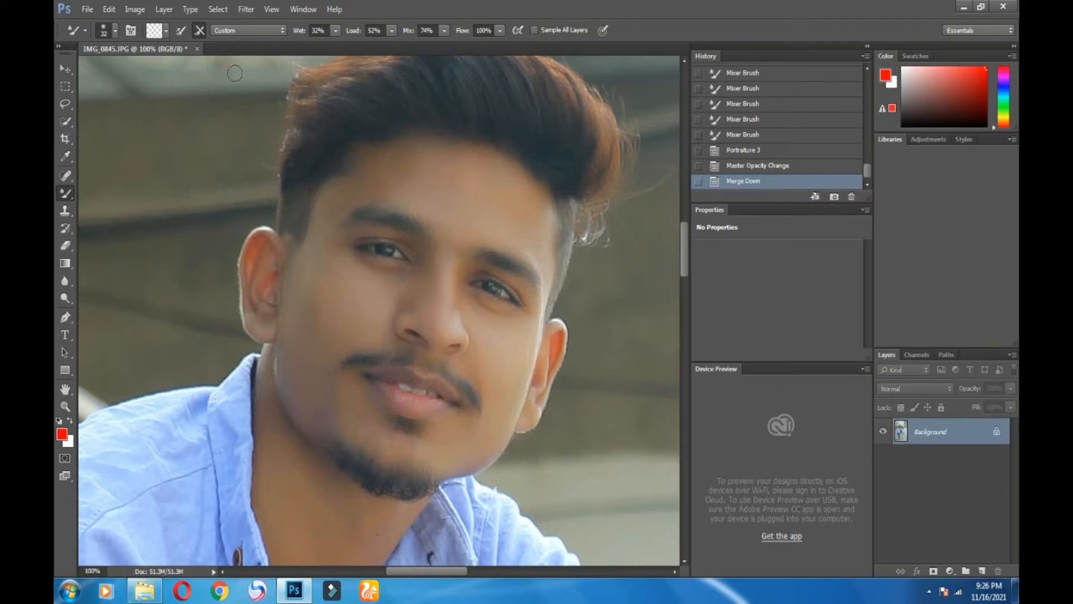
- Duplicate the Background layer and set up the Dodge tool with a 77 px brush and the Shadows range
left_click_drag(966, 439, 982, 571)
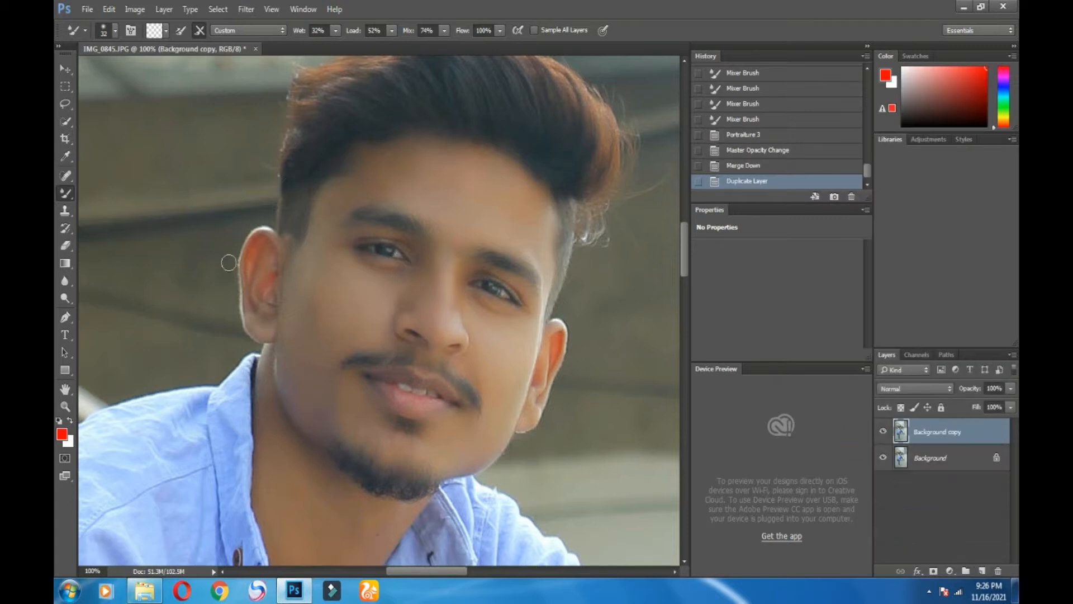
right_click(66, 300)
left_click(80, 298)
left_click(114, 31)
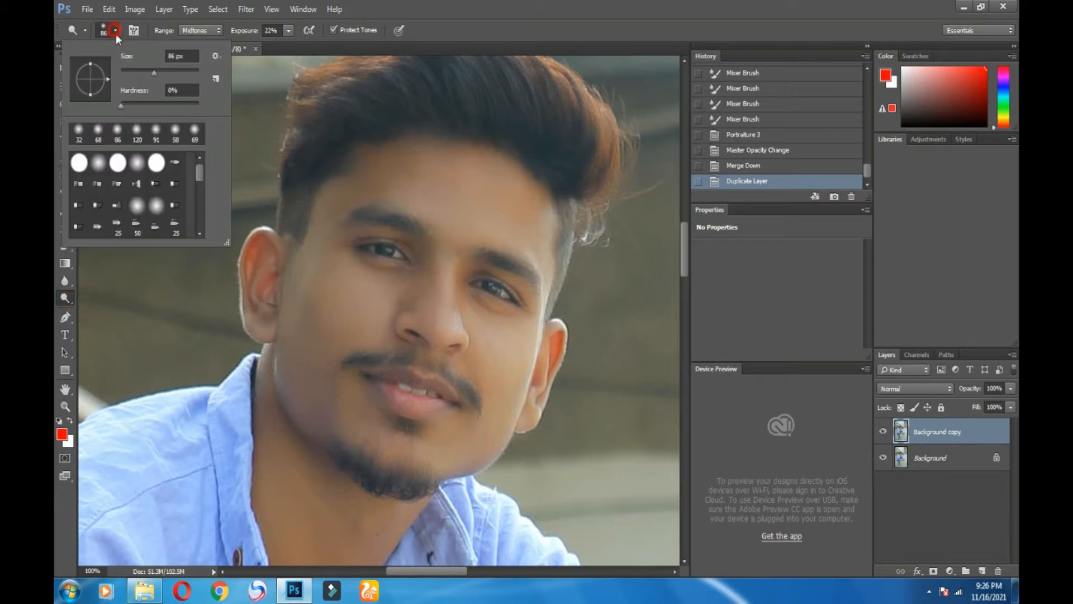
left_click(136, 72)
left_click(211, 32)
left_click(198, 41)
left_click(115, 30)
left_click(150, 71)
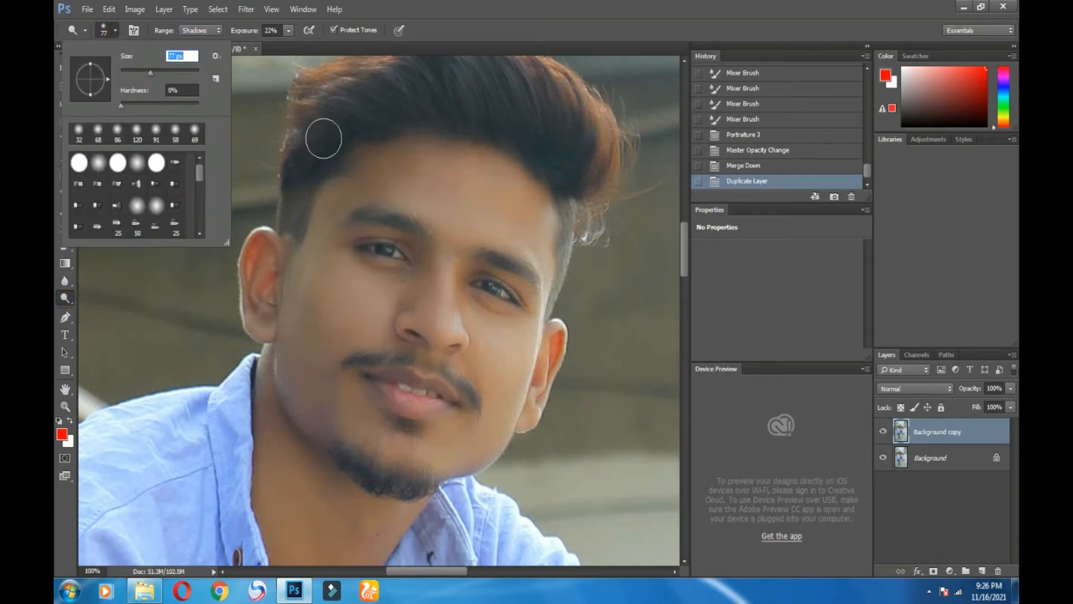
left_click(325, 138)
- Try lightening the shadows on the forehead and temple with the Dodge tool, and revert the strokes
left_click_drag(333, 199, 383, 149)
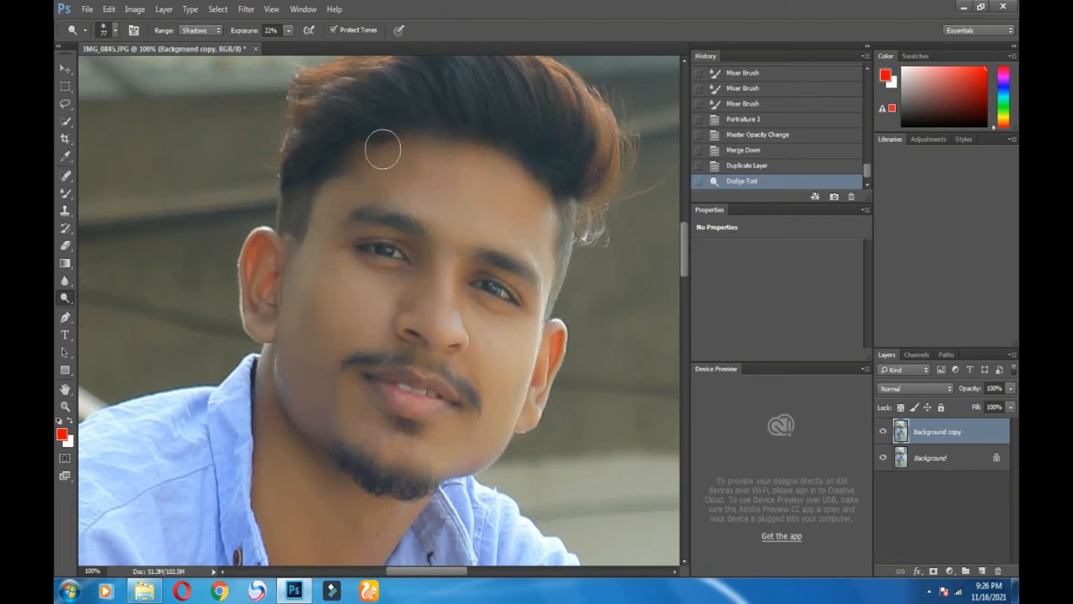
left_click(744, 167)
left_click(742, 181)
mouse_move(383, 193)
left_mouse_down()
mouse_move(400, 165)
mouse_move(370, 174)
mouse_move(395, 160)
mouse_move(312, 228)
mouse_move(319, 250)
left_mouse_up()
left_click(755, 151)
- Lighten the shadows from the forehead down the side of the face to the jaw with Dodge strokes
mouse_move(345, 182)
left_mouse_down()
mouse_move(356, 201)
mouse_move(335, 219)
mouse_move(329, 341)
left_mouse_up()
mouse_move(299, 294)
left_mouse_down()
mouse_move(324, 360)
mouse_move(312, 420)
left_mouse_up()
mouse_move(287, 377)
left_mouse_down()
mouse_move(331, 427)
mouse_move(335, 414)
left_mouse_up()
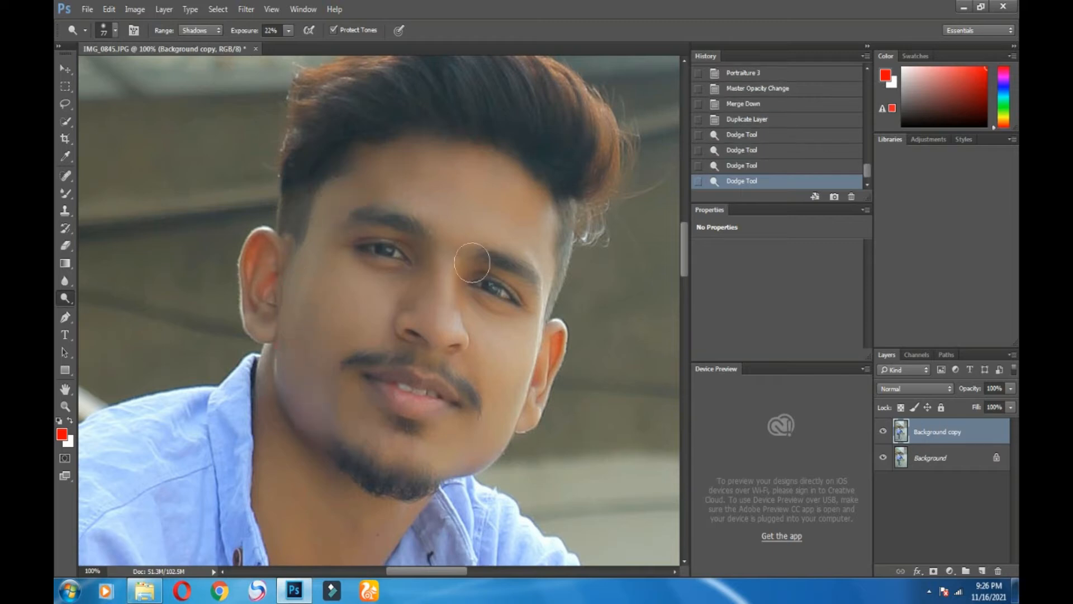
- Switch the Dodge range to Midtones and lighten the nose, chin and cheek
left_click(201, 31)
left_click(197, 51)
left_click_drag(424, 259, 423, 321)
left_click_drag(429, 425, 359, 415)
left_click_drag(357, 333, 360, 373)
- Try dodging the midtones on the forehead and temple, and revert each stroke
scroll(515, 326, "down", 2)
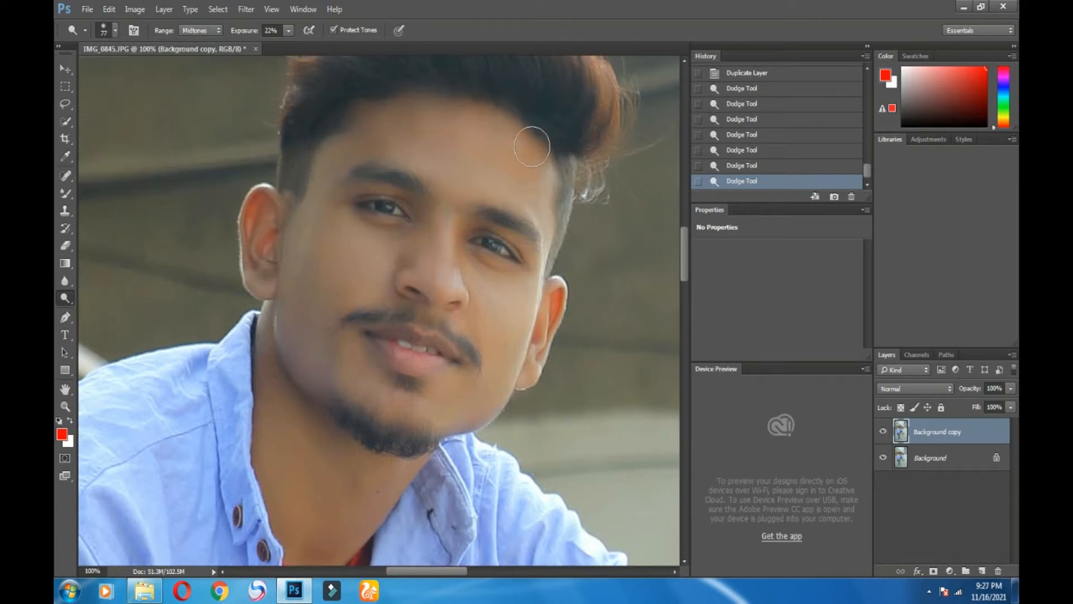
left_click(387, 114)
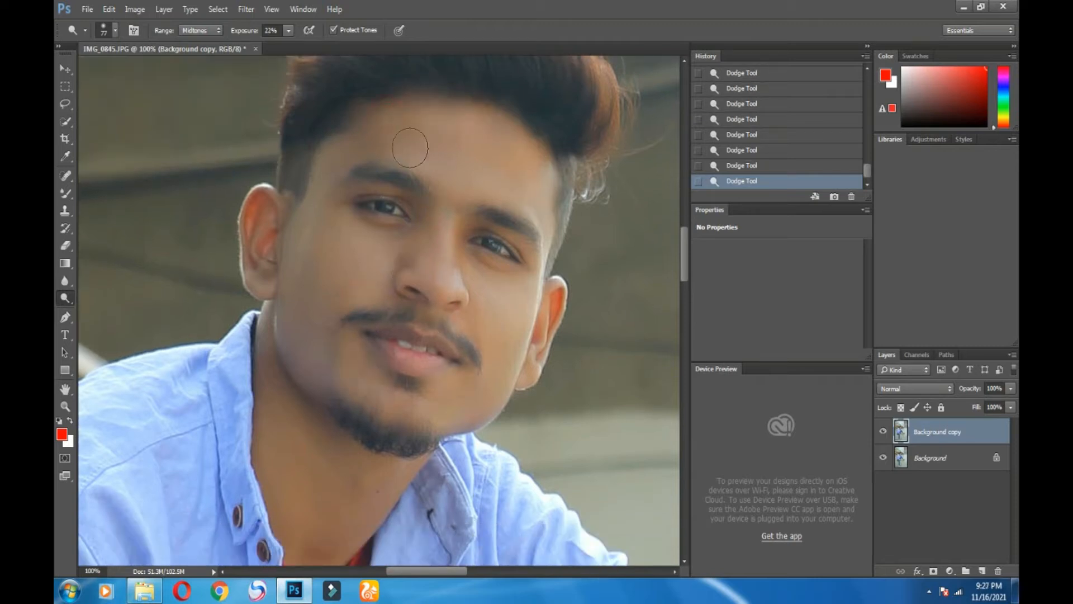
left_click(759, 166)
mouse_move(387, 109)
left_mouse_down()
mouse_move(409, 103)
mouse_move(316, 187)
left_mouse_up()
left_click(749, 167)
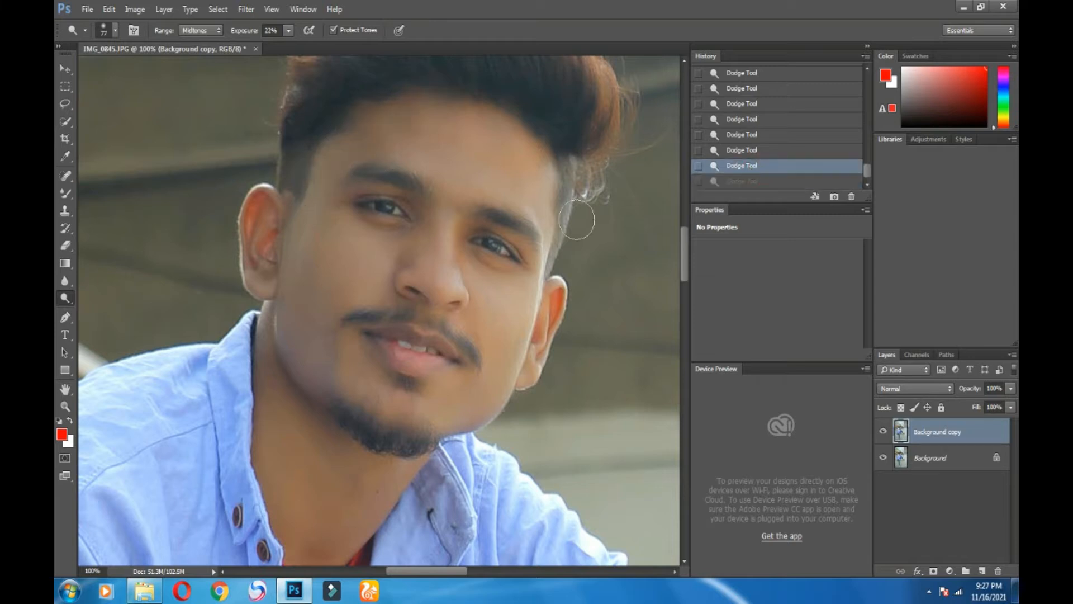
- Reduce the Dodge exposure to 12% and gently lighten the face across the chin and lower cheek
left_click(218, 31)
left_click(289, 31)
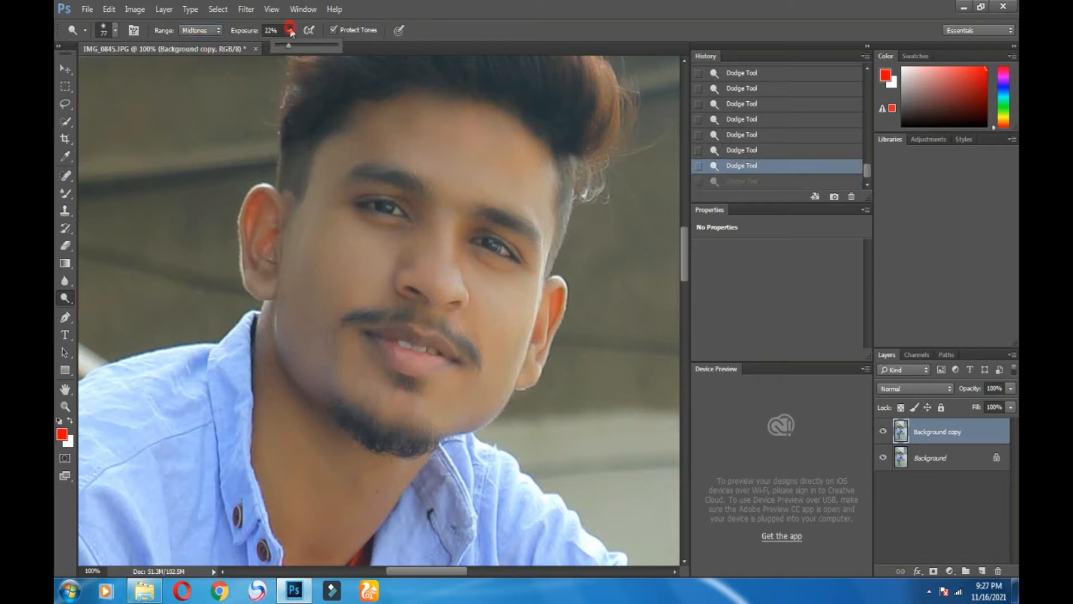
left_click_drag(283, 44, 276, 44)
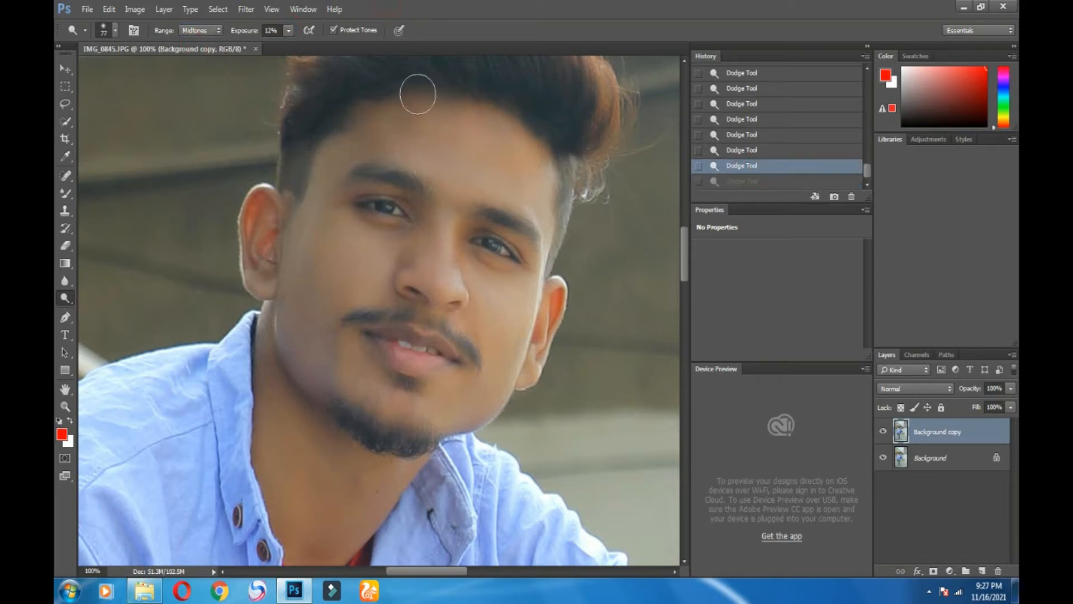
left_click(115, 31)
key("Return")
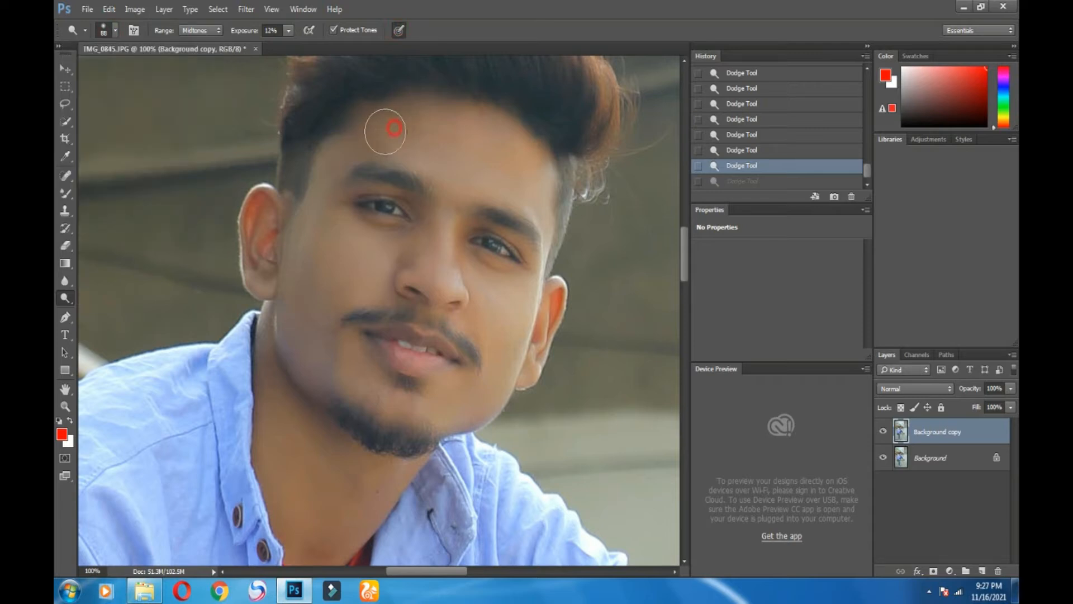
left_click_drag(396, 379, 503, 369)
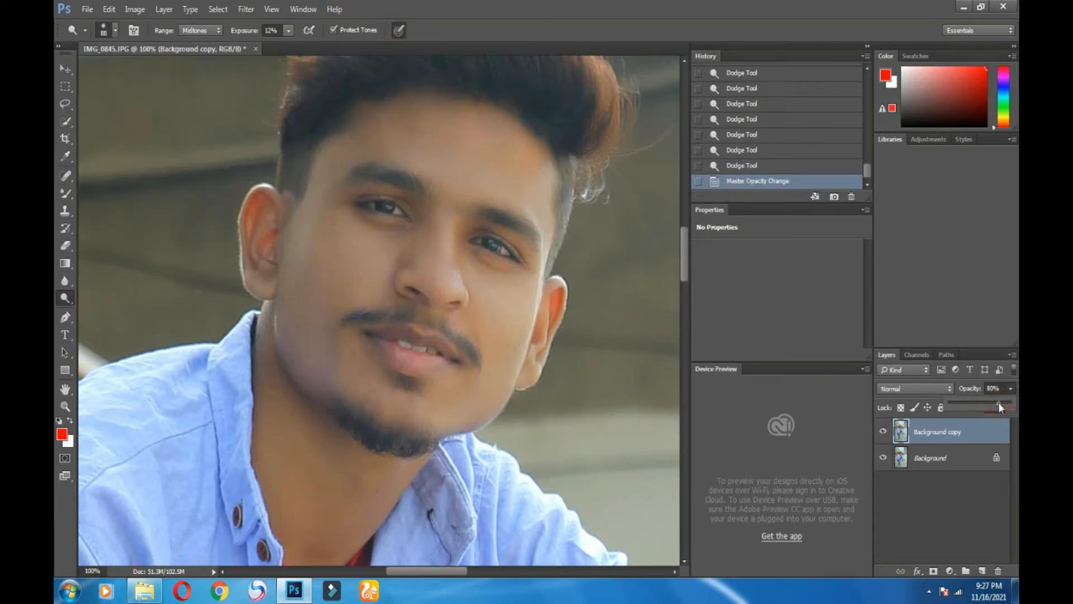
- Set the opacity of the dodged Background copy layer to 78% and merge it down into the Background
right_click(979, 432)
left_click(872, 448)
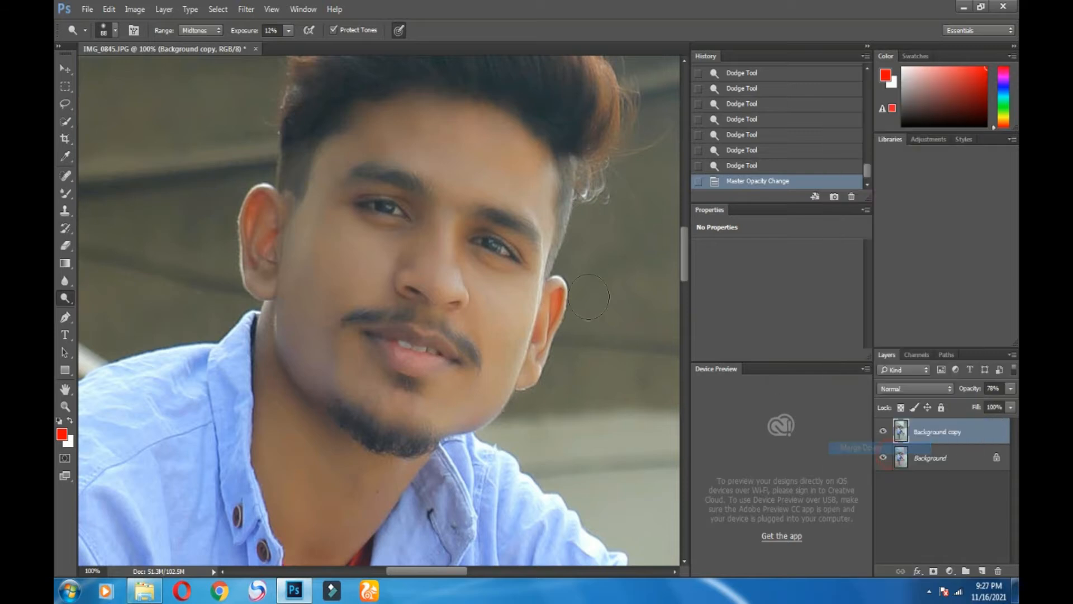
left_click(741, 166)
left_click(883, 432)
left_click(884, 432)
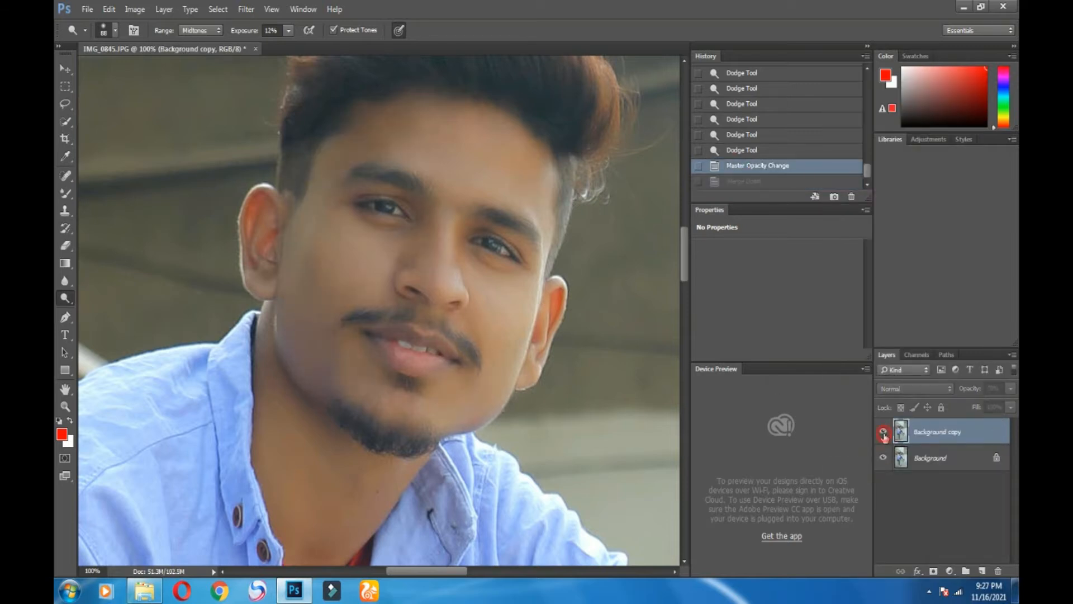
- Open the photo in the Liquify filter and ready the Forward Warp tool on the hair at 100% magnification
key("ctrl+minus")
key("ctrl+minus")
key("ctrl+minus")
key("ctrl+minus")
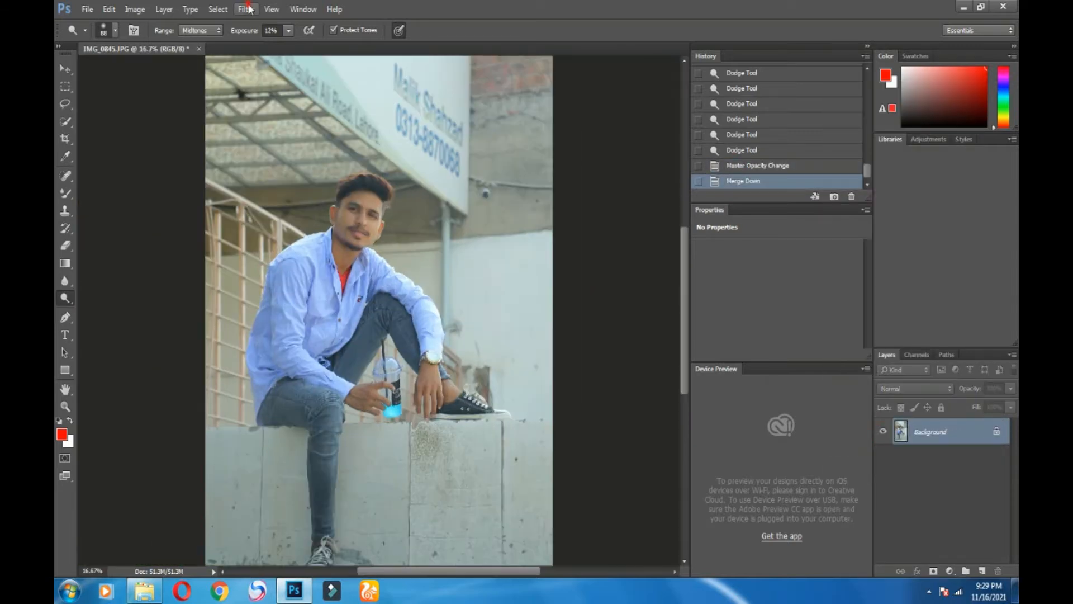
left_click(249, 9)
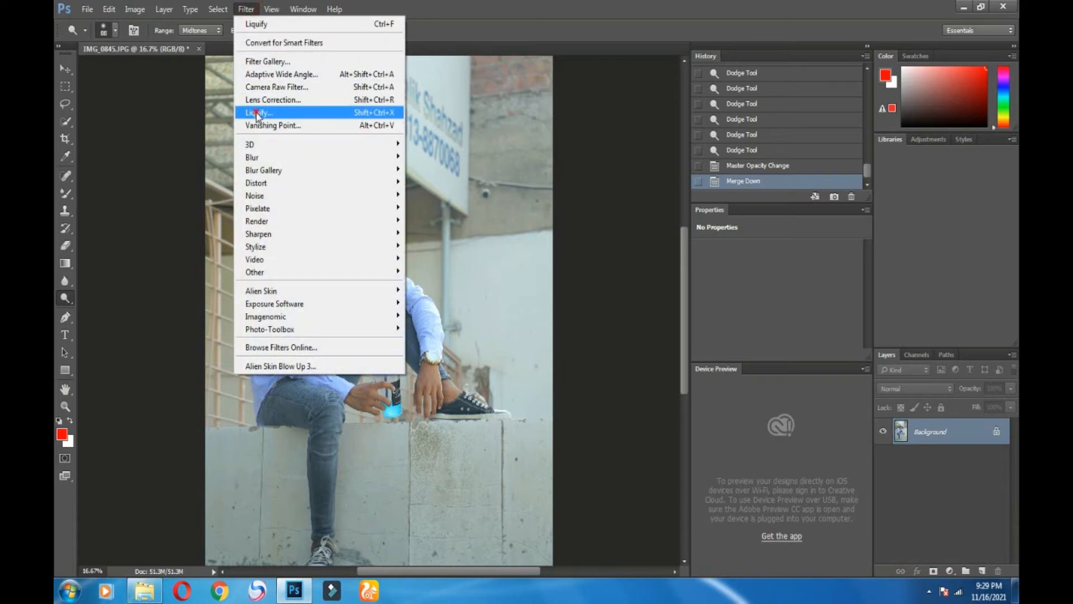
left_click(256, 110)
left_click(71, 126)
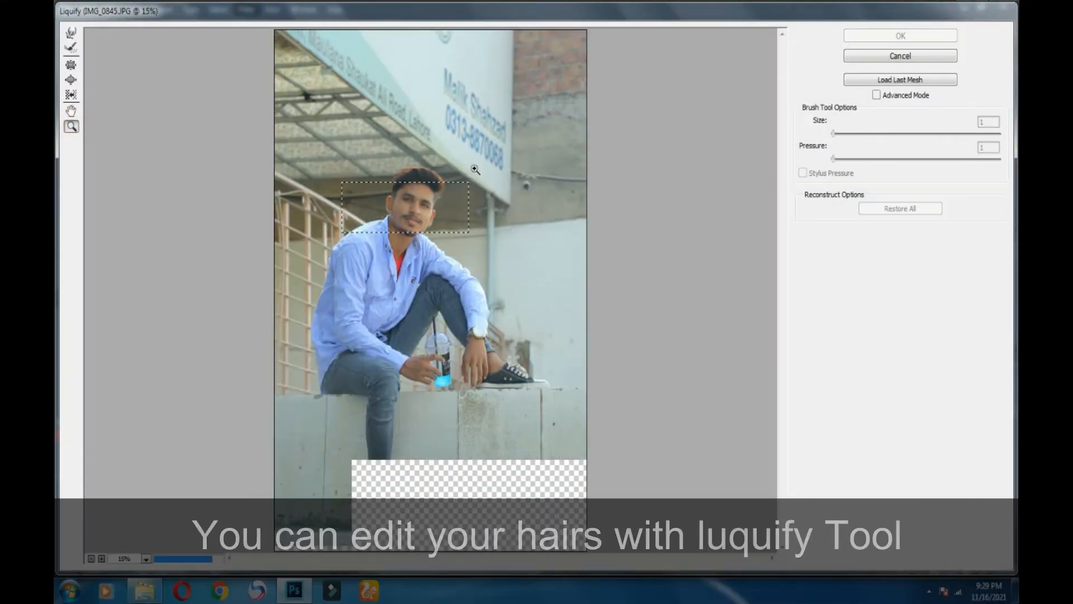
left_click(485, 148)
left_click(71, 34)
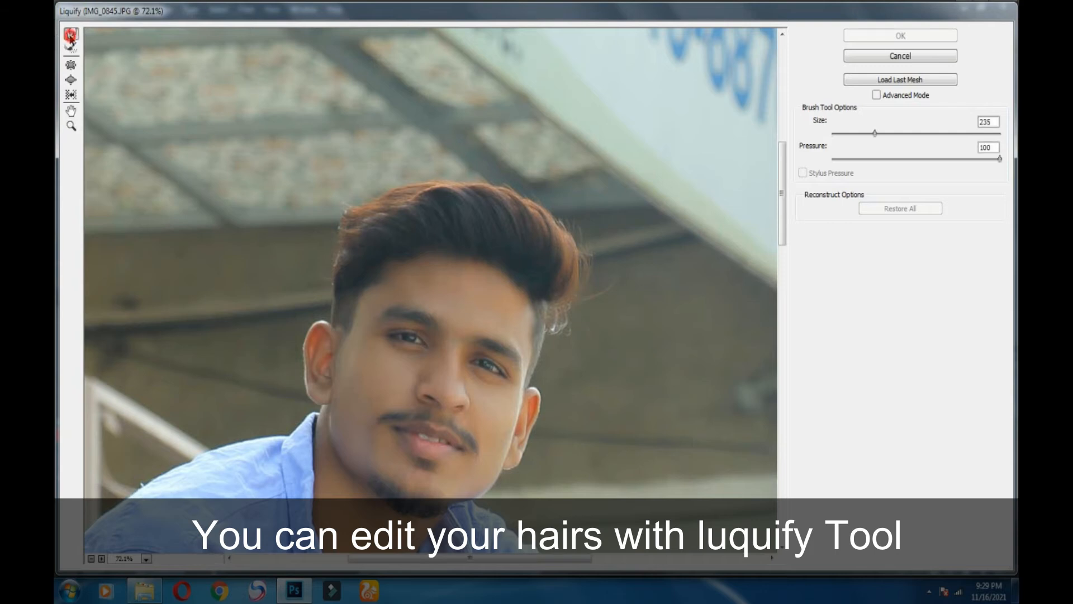
key("ctrl+plus")
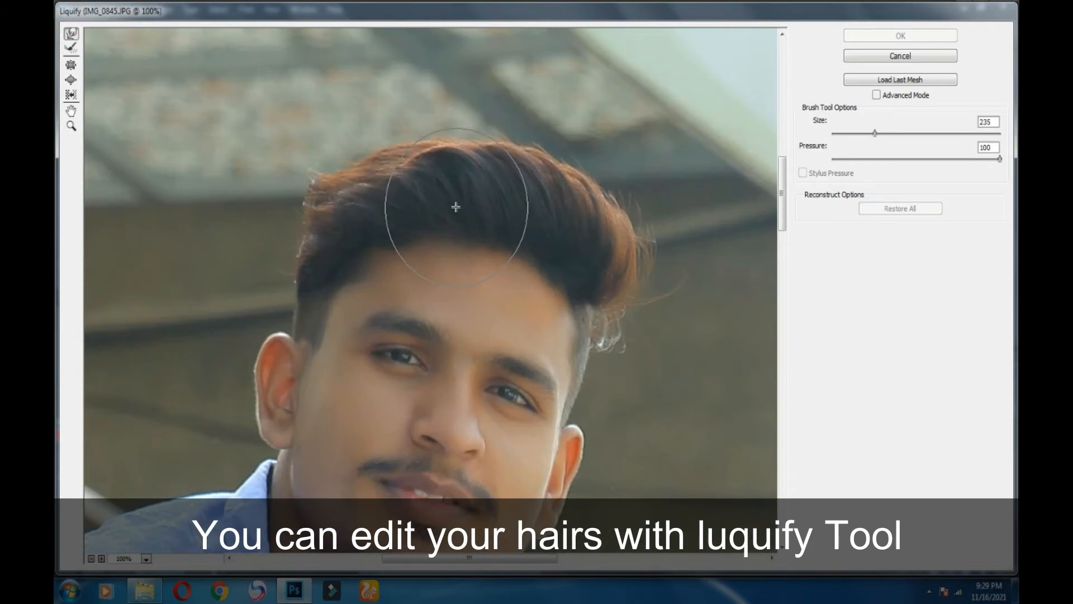
- Push the front sweep of the hair upward with Forward Warp, and replace these strokes with the last mesh
mouse_move(582, 208)
left_mouse_down()
mouse_move(594, 240)
mouse_move(618, 233)
mouse_move(606, 214)
mouse_move(615, 206)
mouse_move(568, 185)
left_mouse_up()
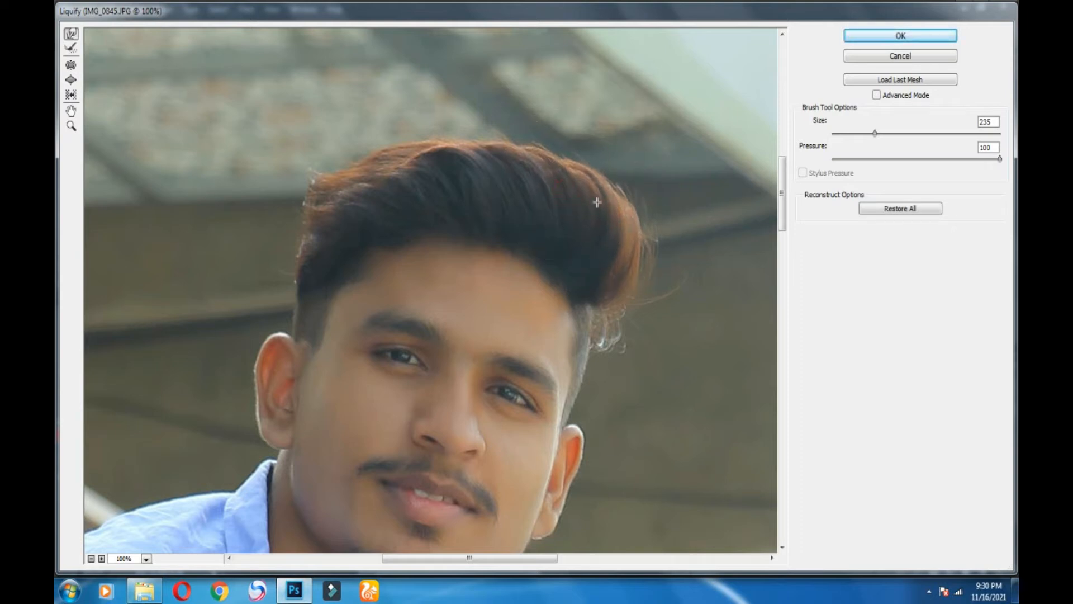
mouse_move(603, 219)
left_mouse_down()
mouse_move(538, 209)
mouse_move(556, 195)
mouse_move(583, 211)
mouse_move(582, 181)
left_mouse_up()
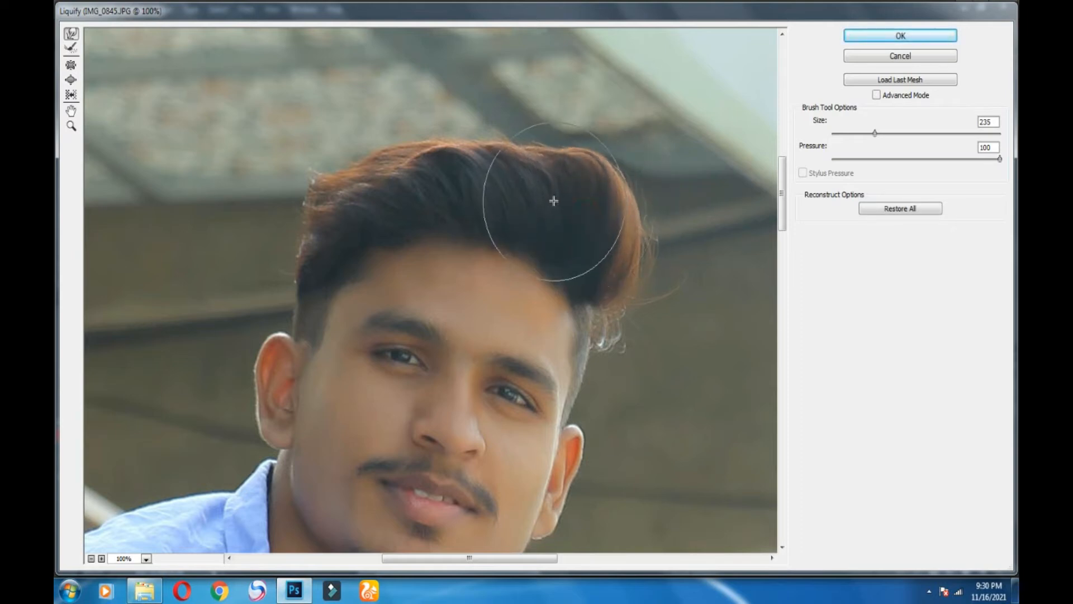
left_click(907, 82)
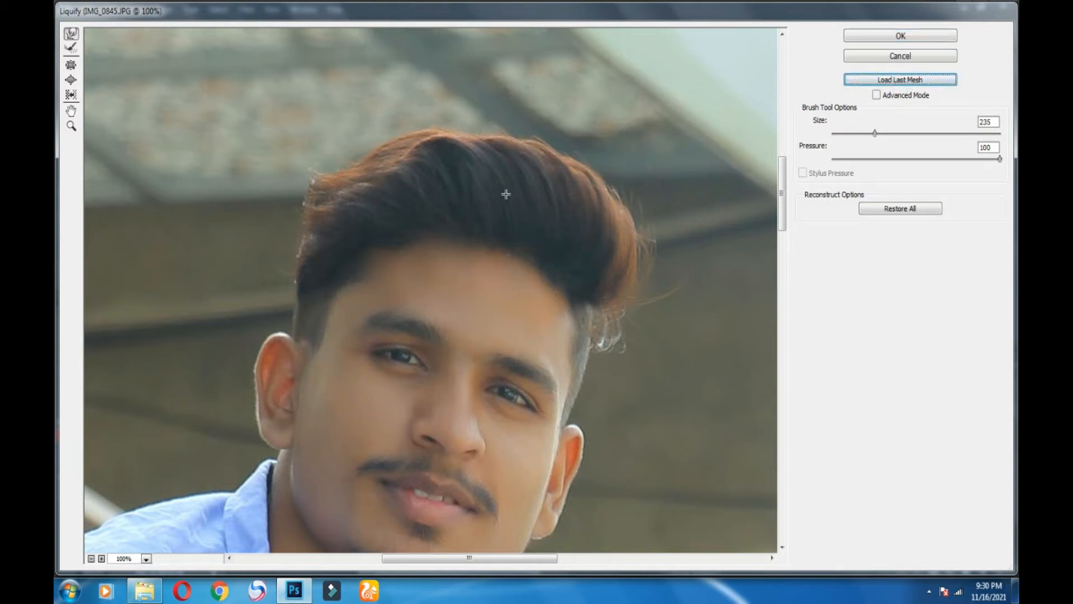
- Raise and round the hair's crown and front outline with small Forward Warp strokes, and apply the Liquify filter
left_click_drag(485, 172, 486, 159)
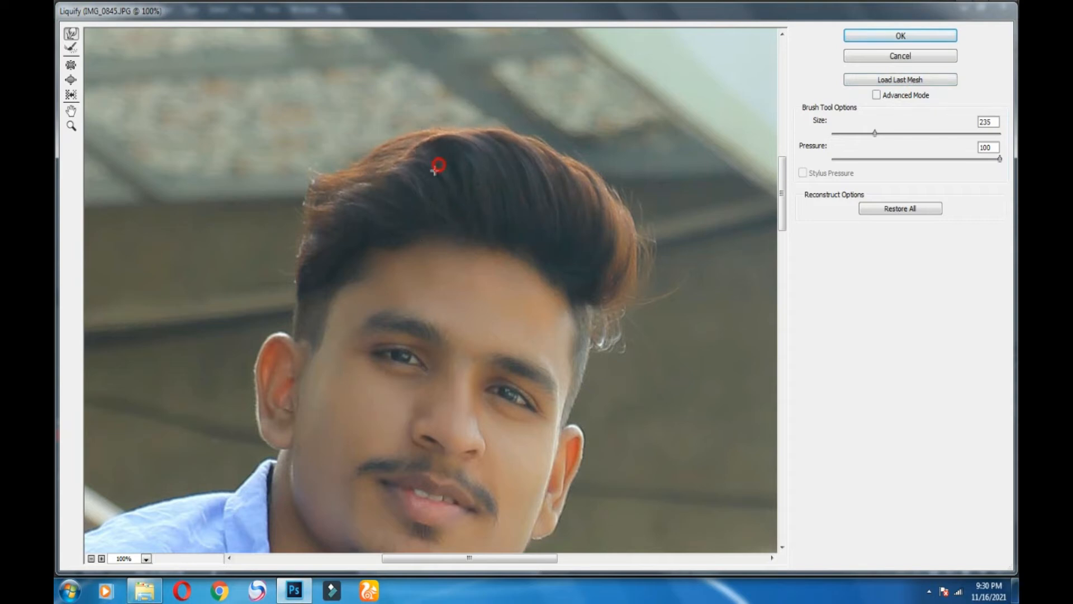
left_click_drag(422, 176, 424, 167)
left_click_drag(470, 120, 469, 113)
left_click_drag(415, 137, 410, 135)
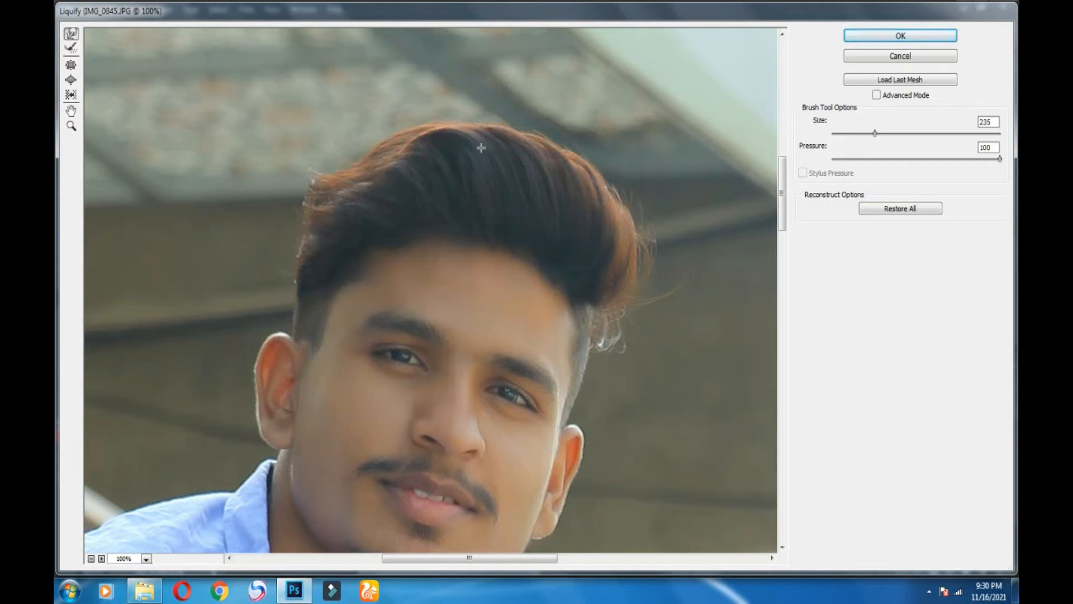
left_click_drag(617, 254, 623, 249)
left_click_drag(635, 211, 605, 178)
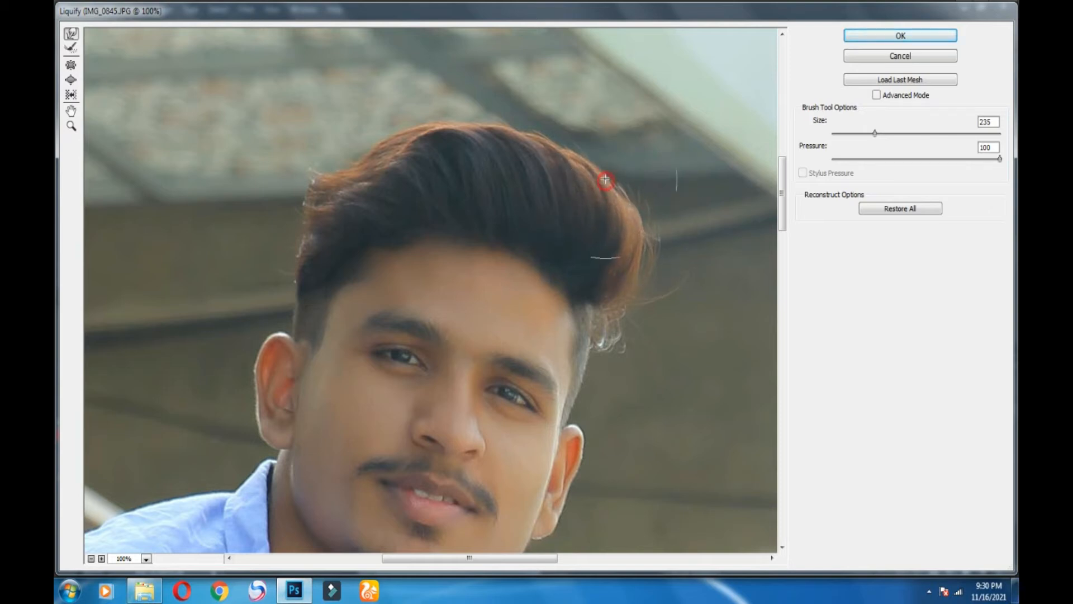
left_click_drag(423, 157, 417, 151)
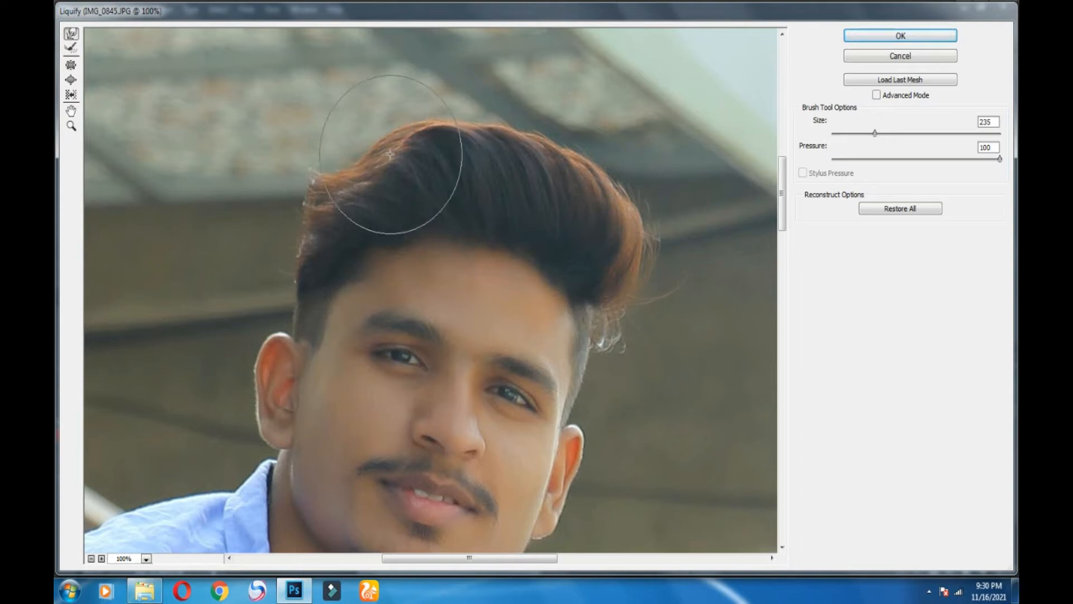
left_click(901, 34)
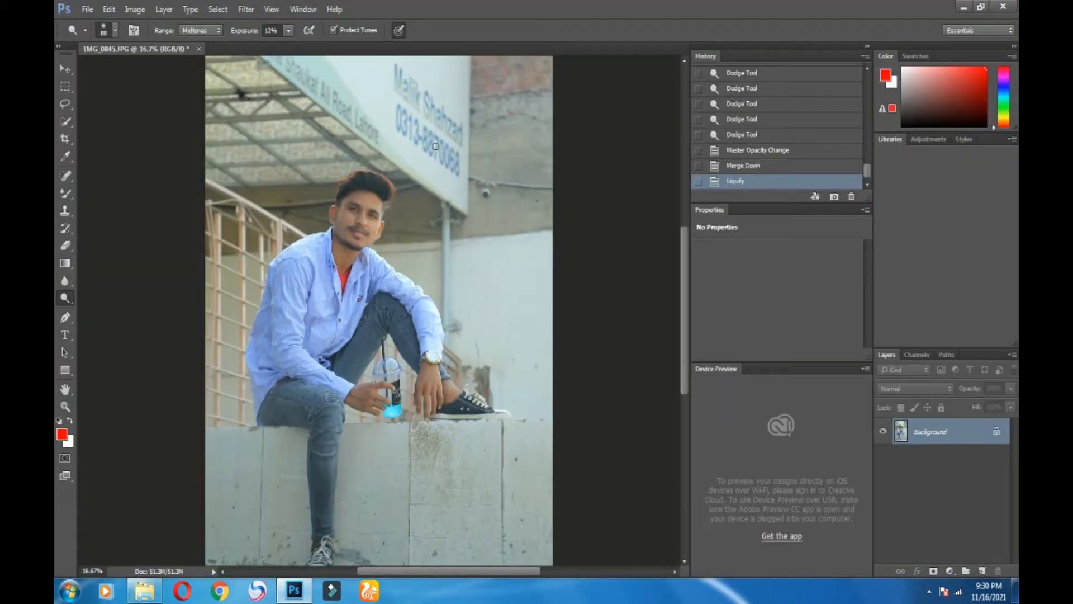
- Open the photo in the Camera Raw filter and set Highlights to -100 and Shadows to +60
left_click(246, 9)
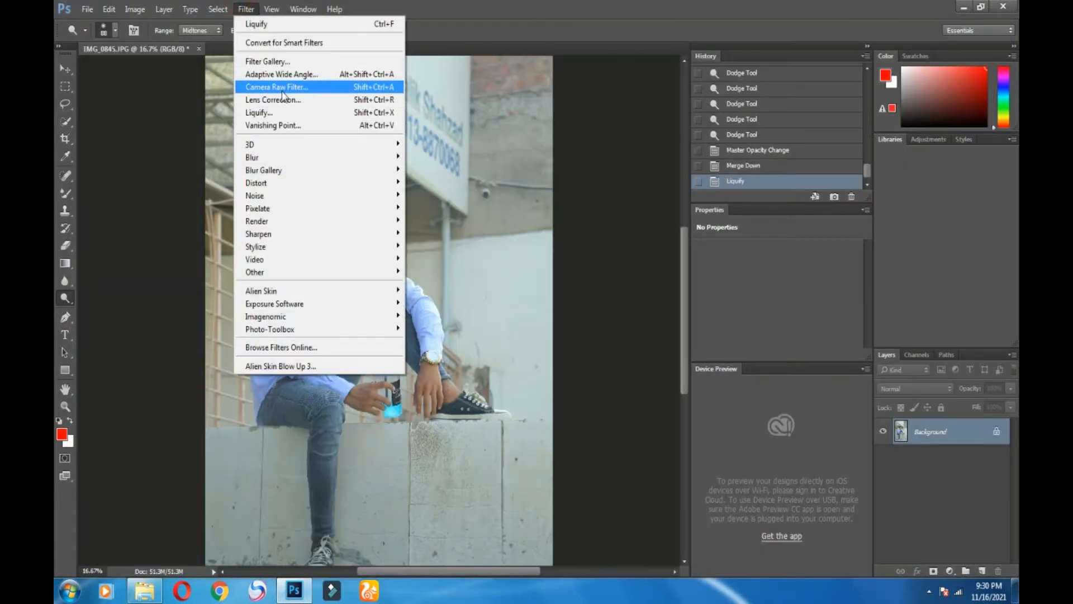
left_click(281, 87)
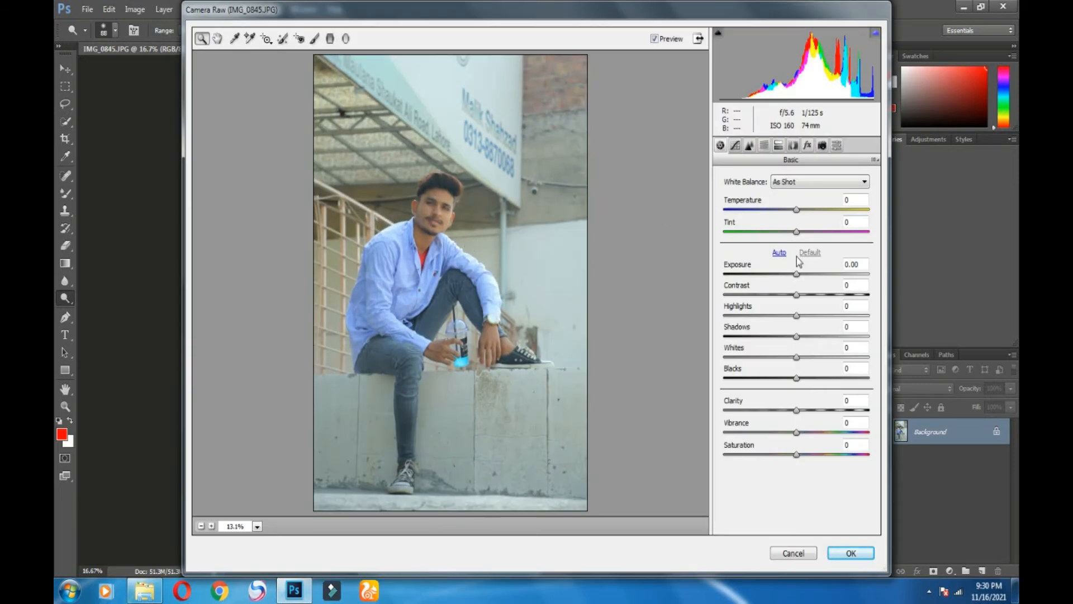
left_click_drag(770, 316, 702, 320)
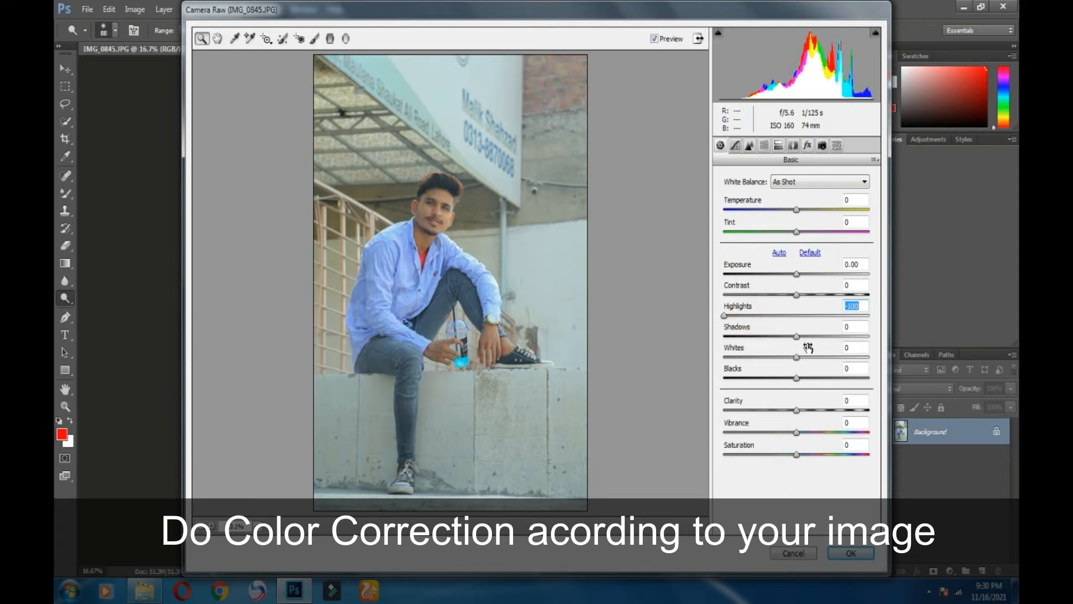
left_click_drag(816, 336, 686, 361)
left_click(781, 357)
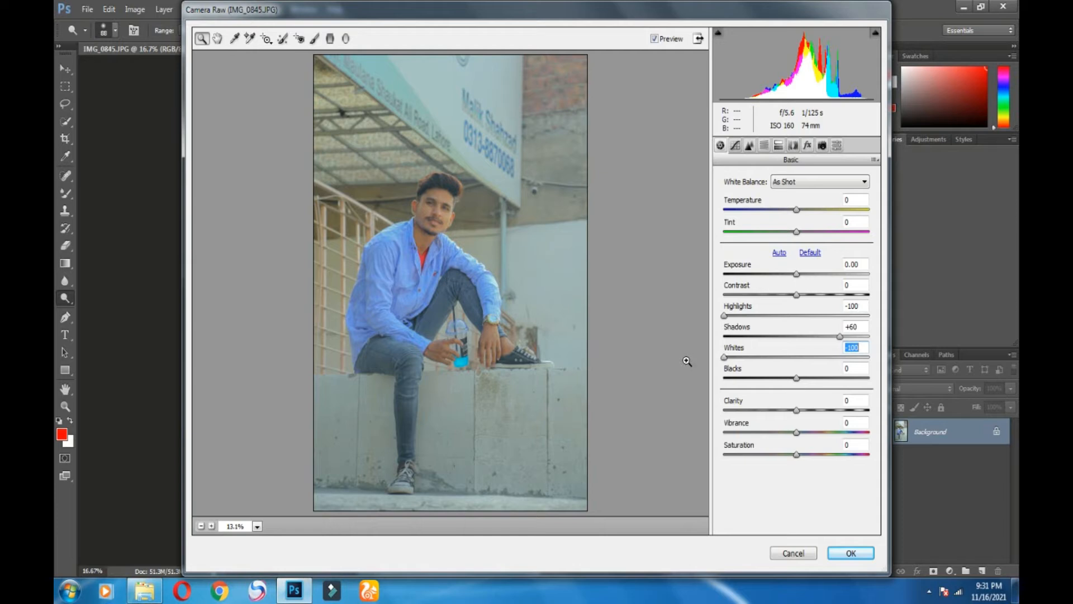
- Set Whites to +7, Blacks to -5 and Clarity to +8, and make the Temperature very slightly cooler
left_click_drag(805, 358, 793, 384)
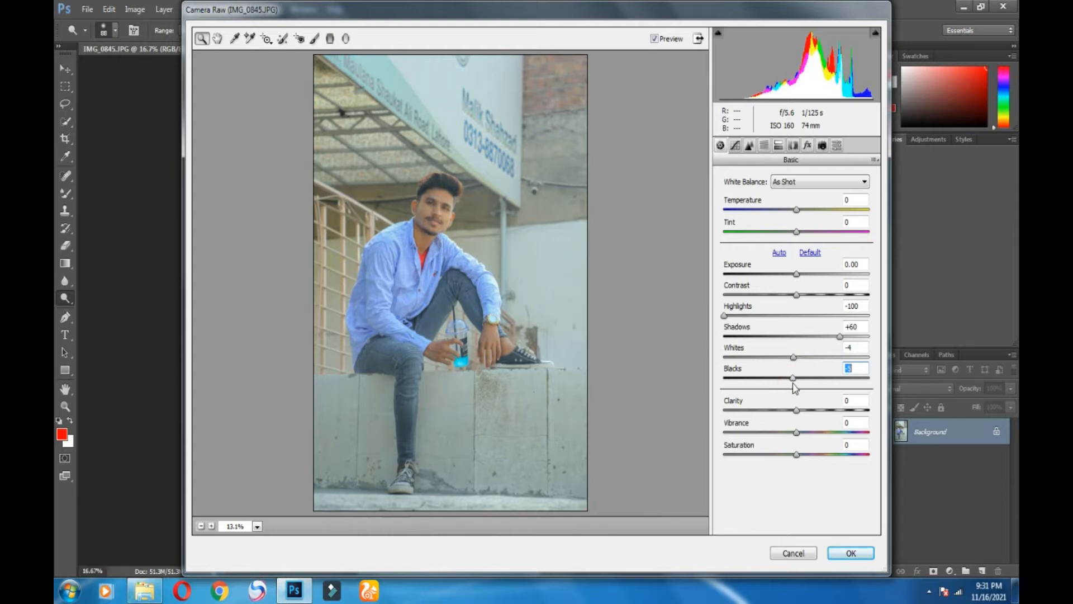
left_click(795, 357)
left_click_drag(798, 363, 804, 375)
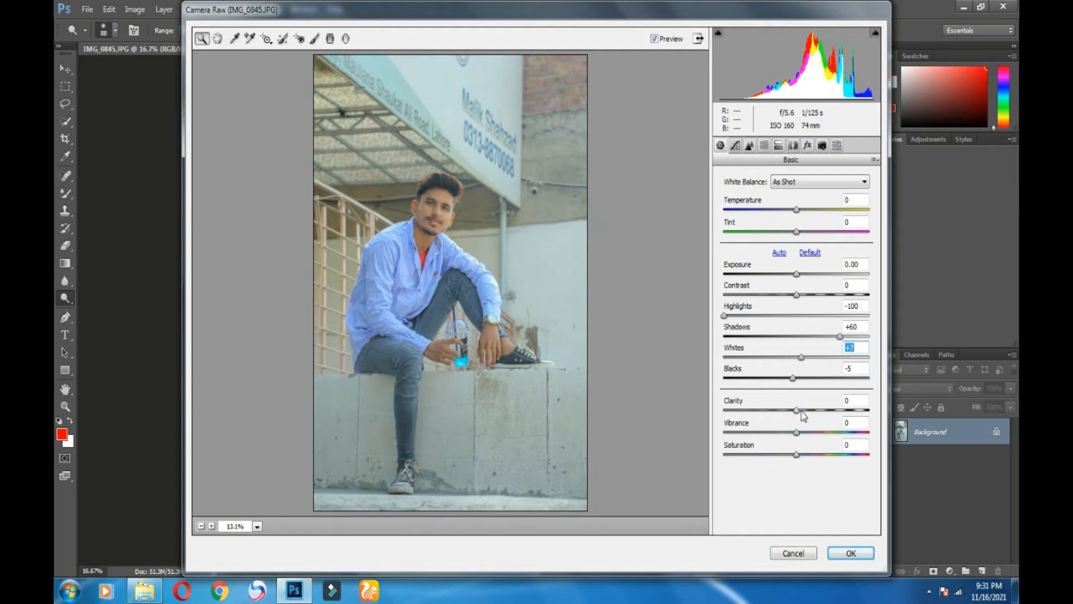
left_click_drag(802, 411, 803, 411)
left_click_drag(797, 210, 797, 219)
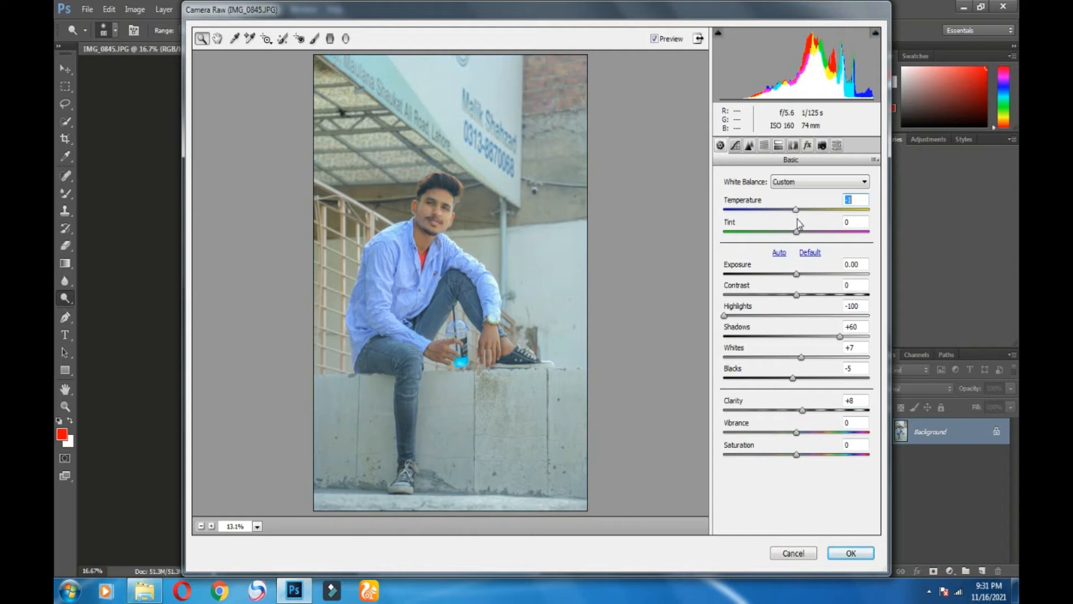
- Raise the HSL luminance of Reds to +11 and Oranges to +21
left_click(736, 146)
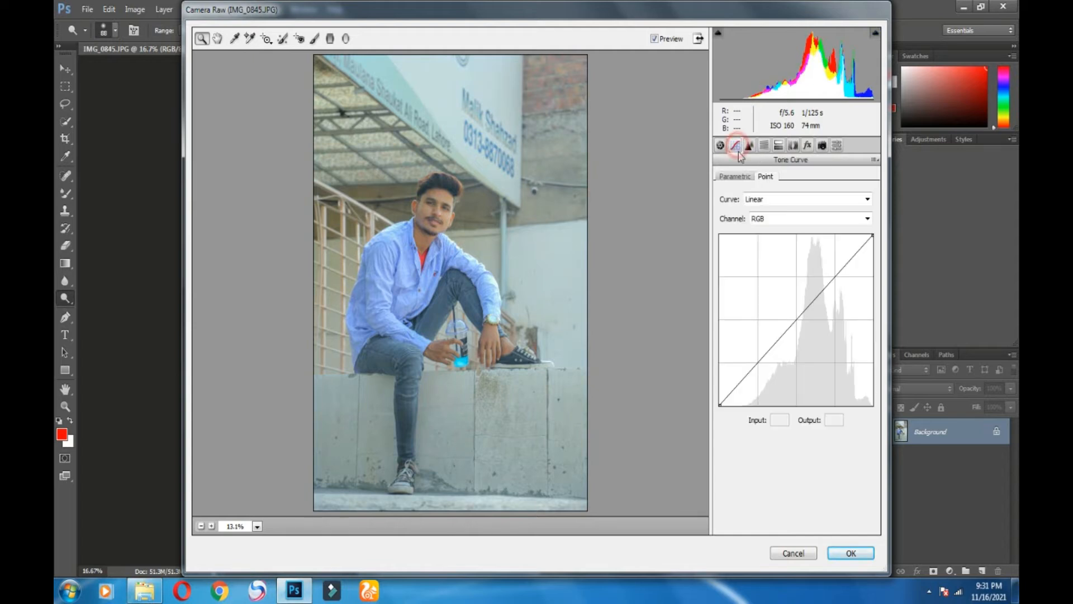
left_click(751, 146)
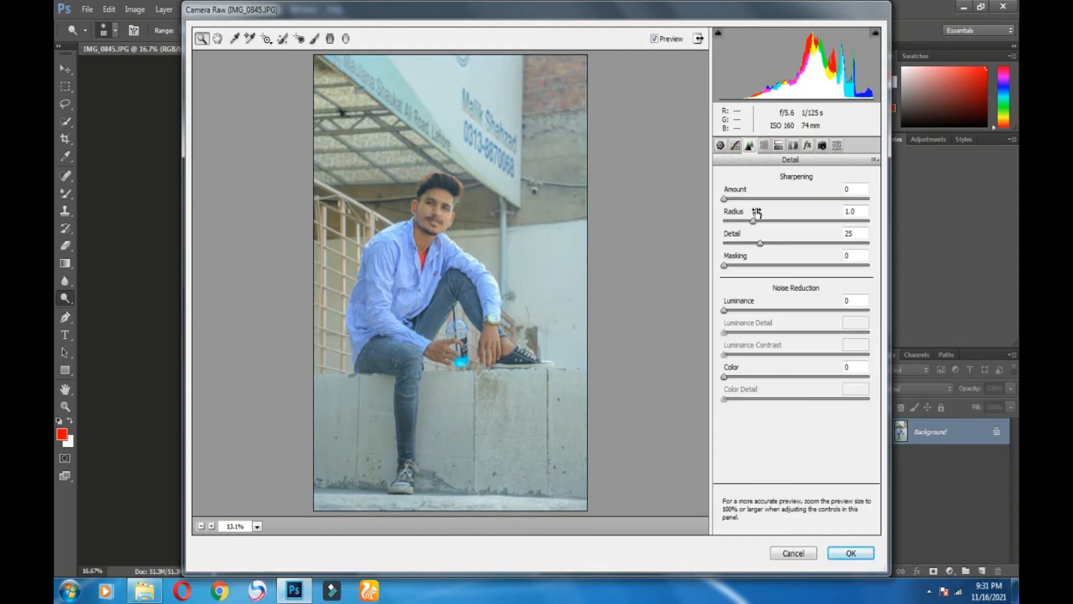
left_click(764, 145)
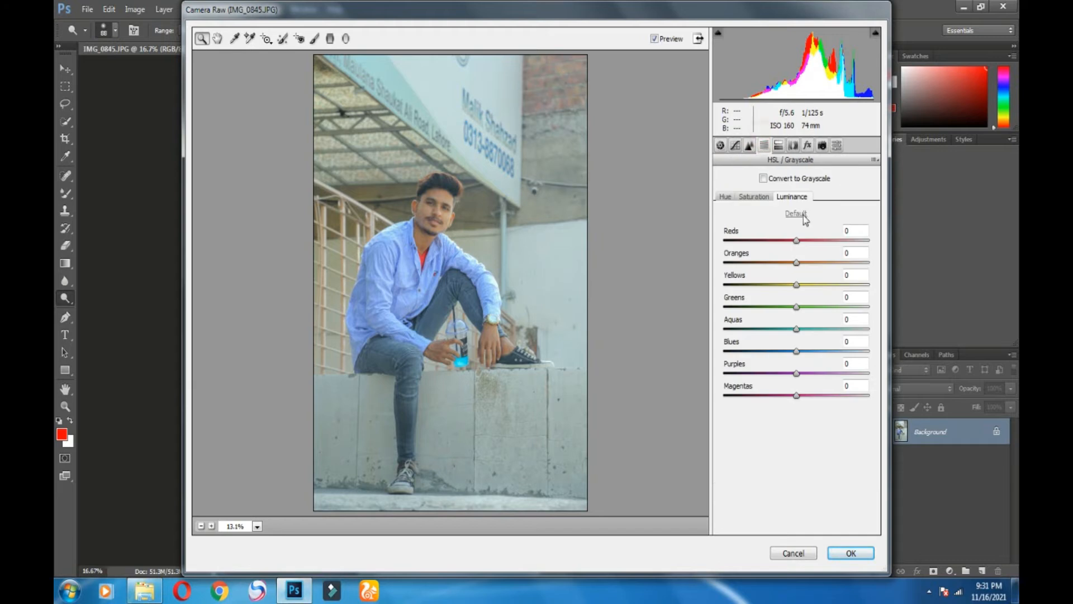
left_click_drag(808, 262, 816, 265)
left_click(805, 241)
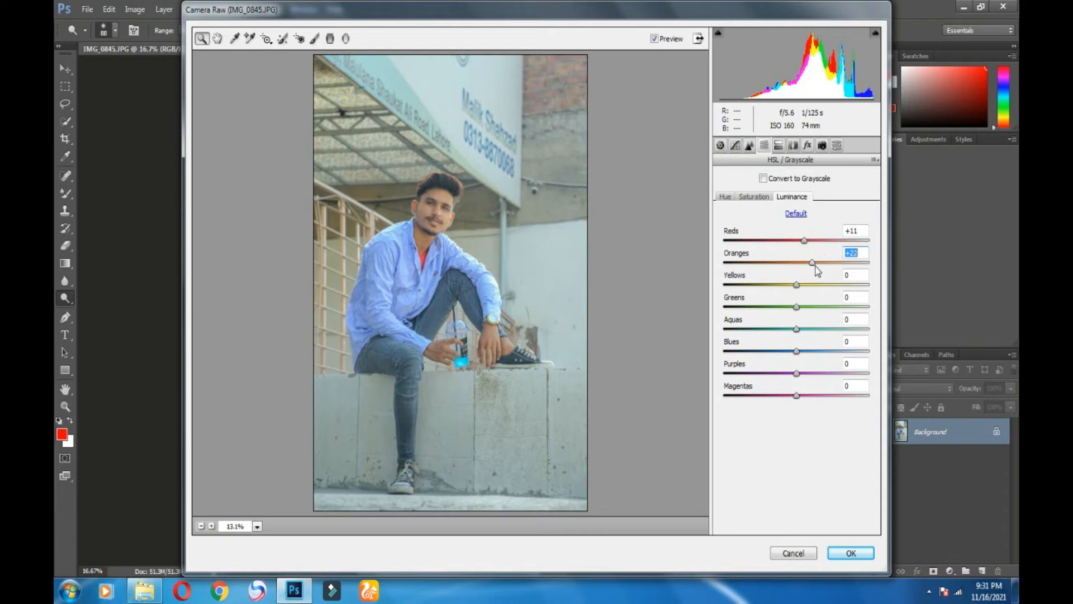
- Set the HSL saturation of Oranges to -25 and Reds to +12
left_click(768, 199)
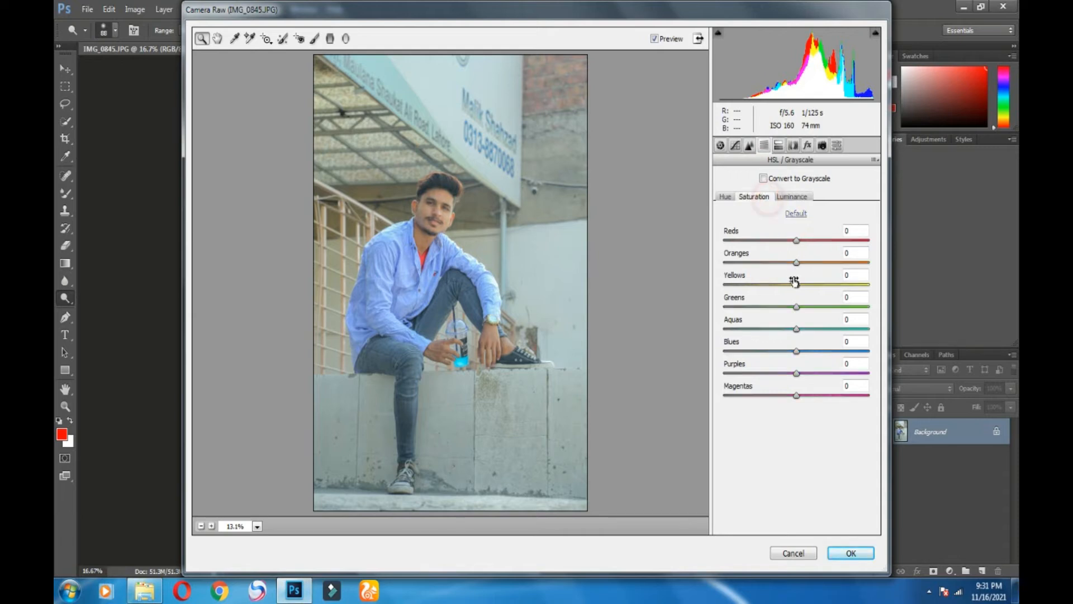
mouse_move(790, 269)
left_mouse_down()
mouse_move(782, 269)
mouse_move(797, 249)
left_mouse_up()
left_click(796, 242)
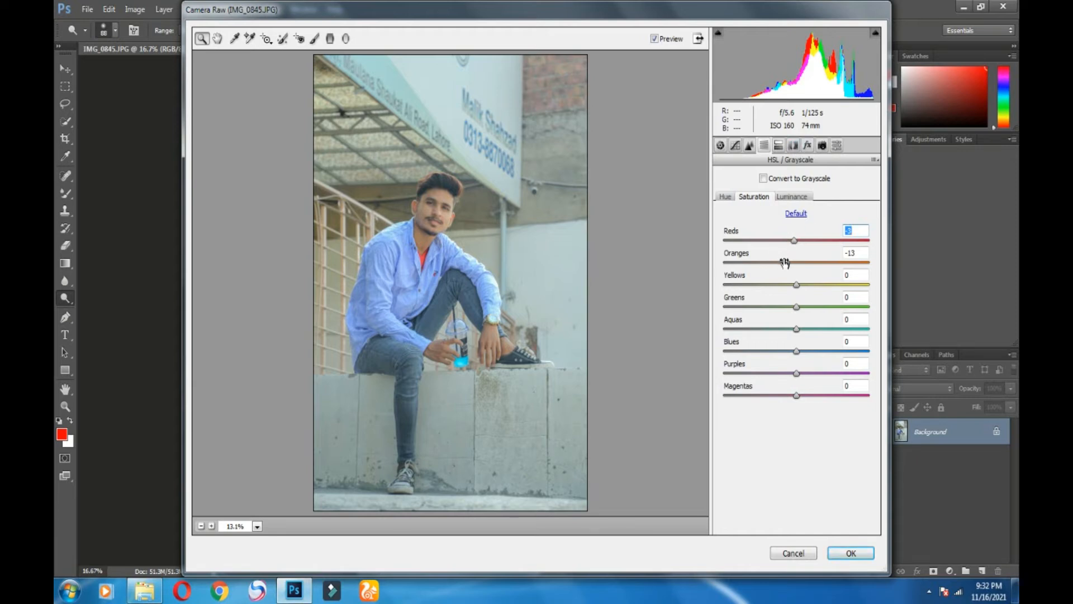
double_click(796, 244)
left_click(784, 263)
left_click(791, 199)
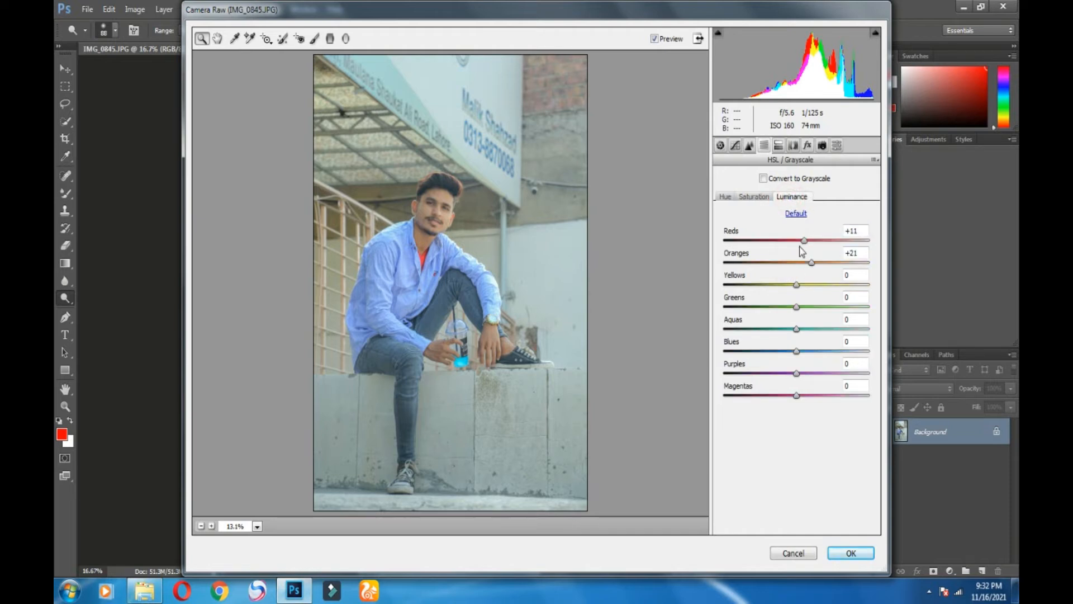
left_click(753, 198)
left_click(784, 263)
left_click_drag(784, 269, 780, 271)
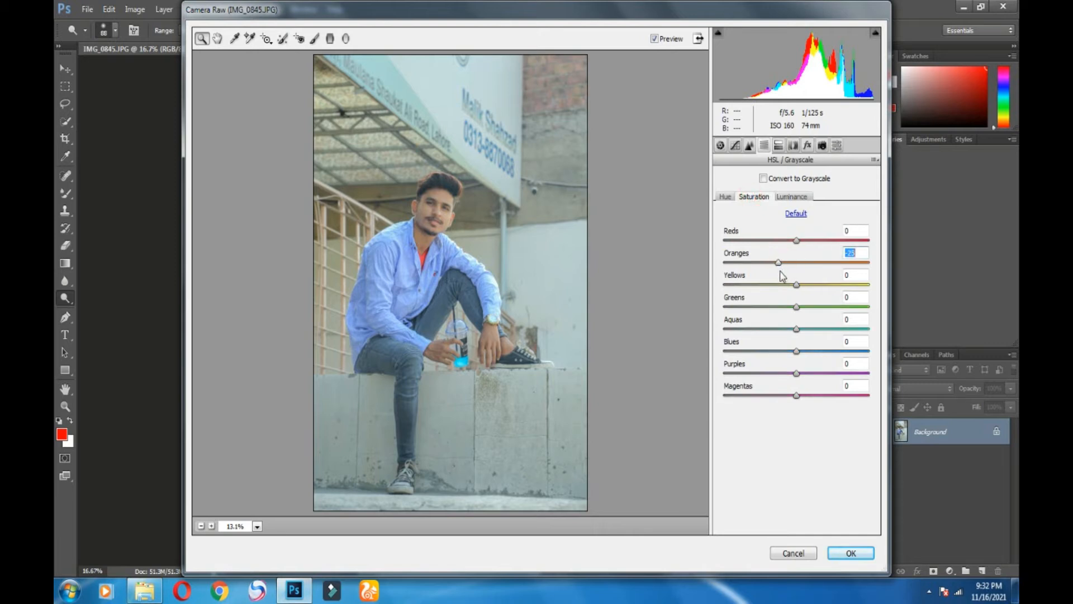
left_click(798, 247)
left_click(805, 240)
- Set the Aquas saturation to -3 and slightly lower the Blues saturation
left_click_drag(797, 329, 726, 347)
left_click(796, 329)
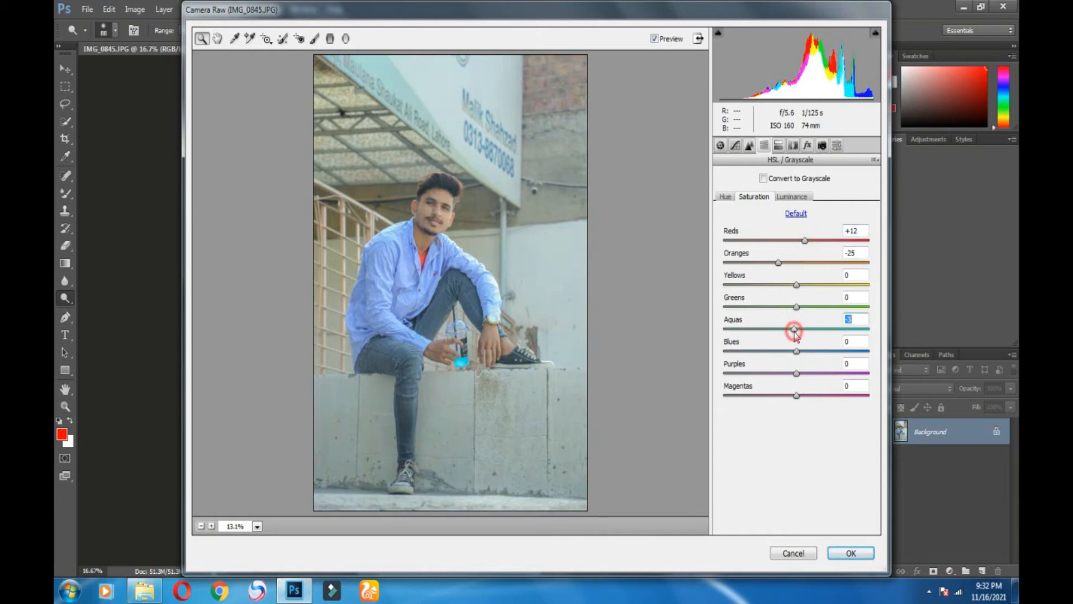
left_click_drag(749, 351, 794, 352)
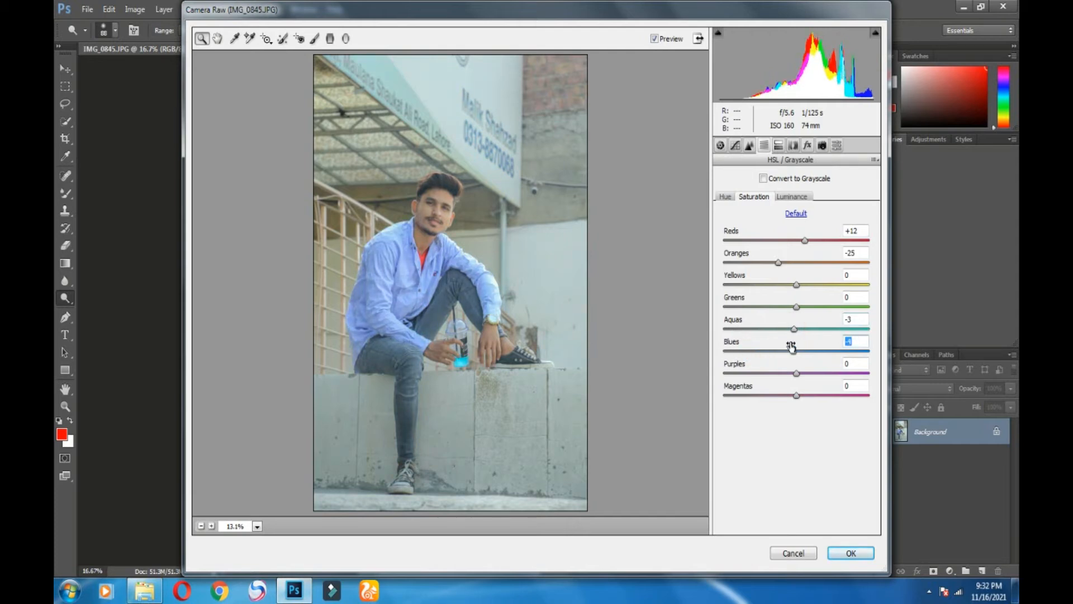
- Fine-tune the Aquas hue and the Oranges luminance, and apply the Camera Raw adjustments to the photo
left_click(725, 196)
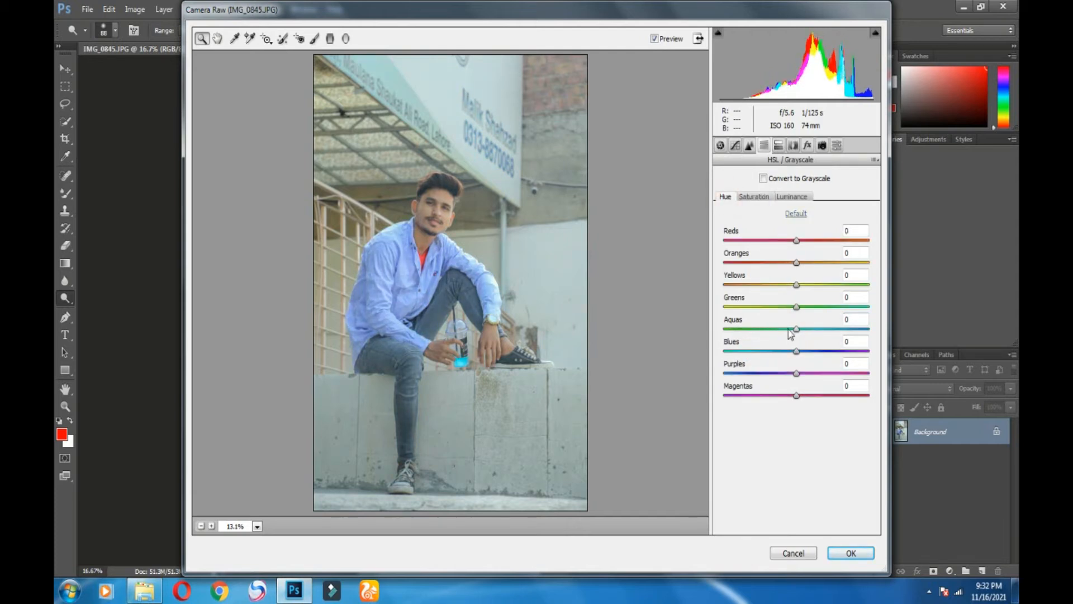
mouse_move(795, 330)
left_mouse_down()
mouse_move(768, 337)
mouse_move(808, 339)
mouse_move(798, 345)
left_mouse_up()
left_click(789, 200)
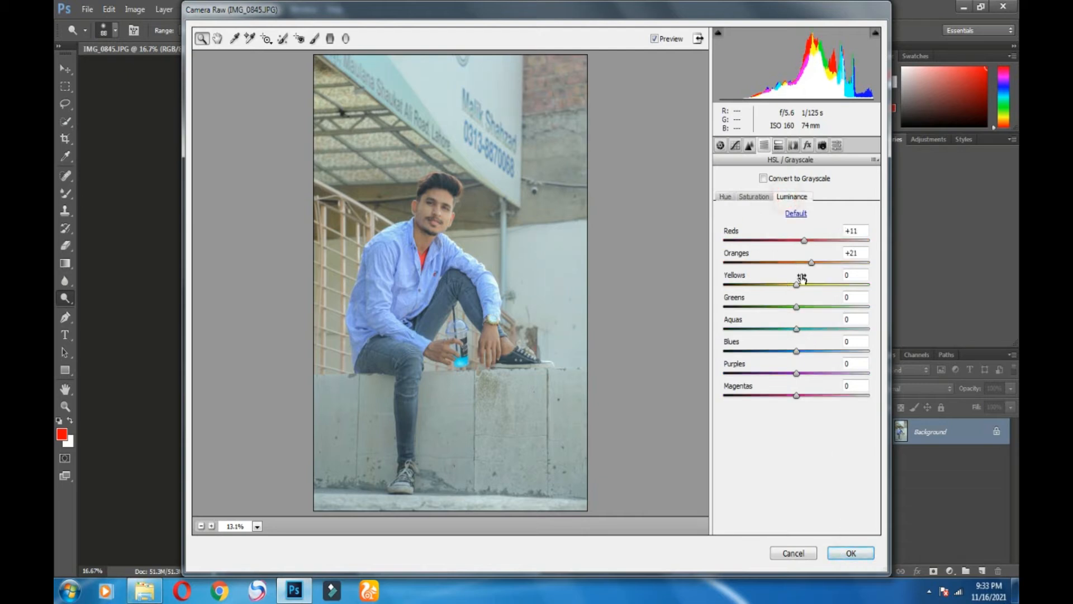
left_click(812, 263)
left_click(851, 552)
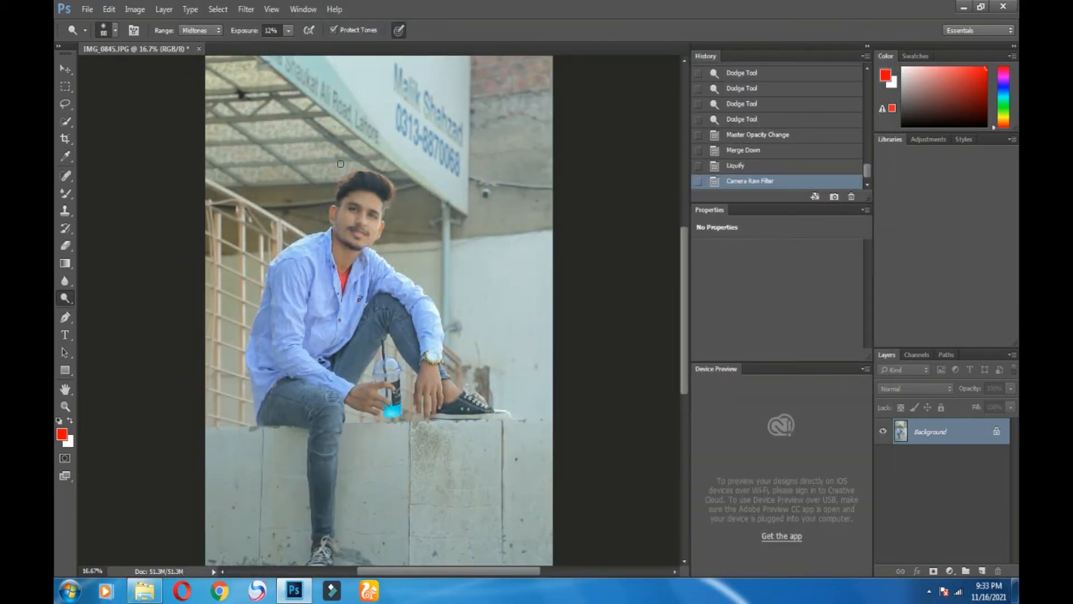
- Compare the photo before and after the Camera Raw filter using the history states
left_click(750, 168)
left_click(747, 181)
left_click(246, 9)
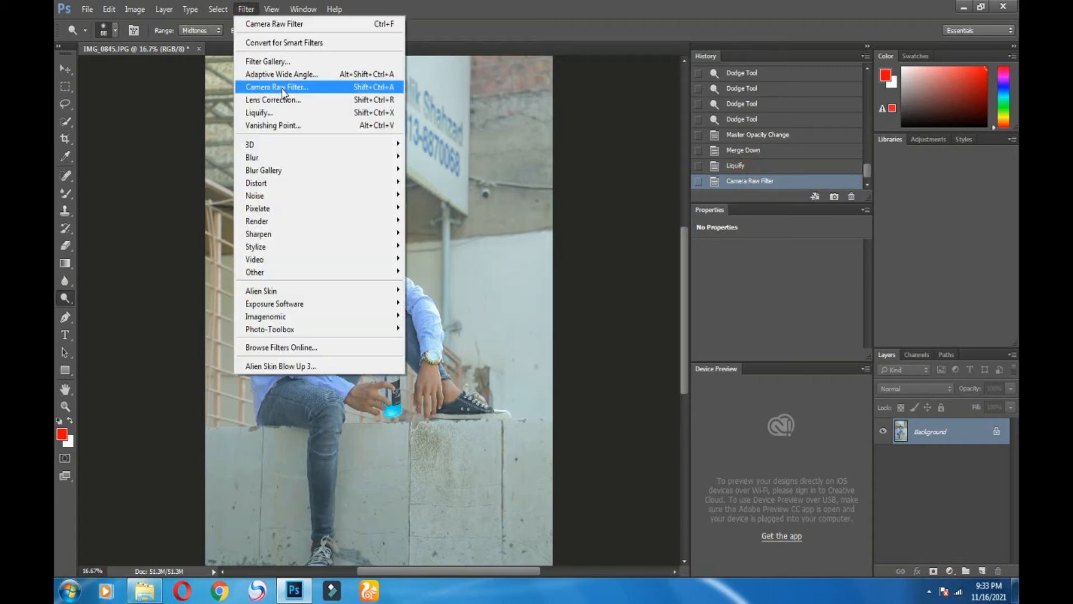
left_click(283, 88)
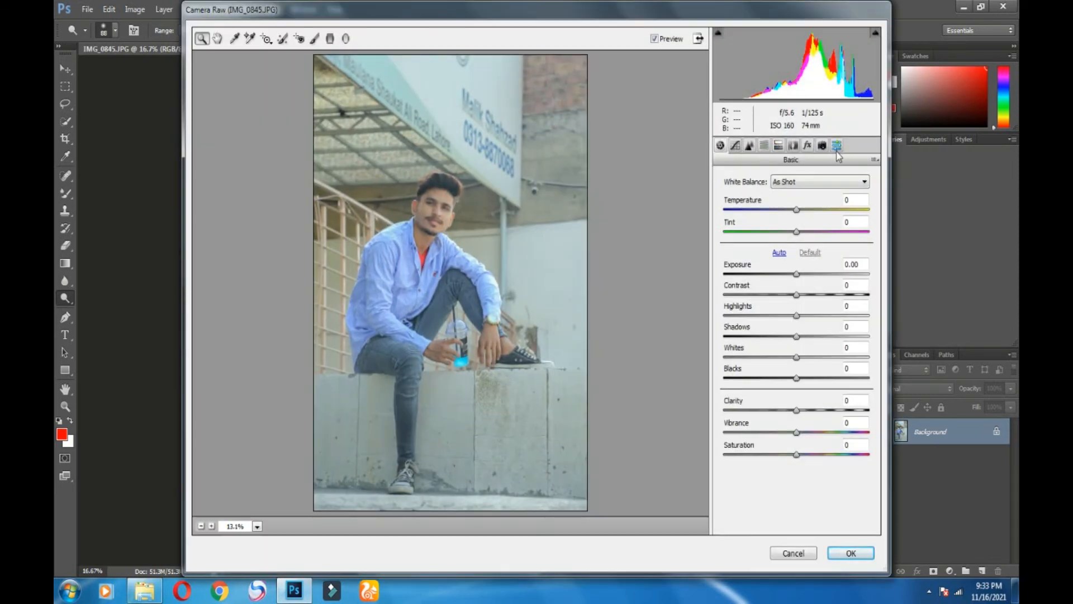
left_click(806, 555)
- Duplicate the Background layer and open the copy in the Camera Raw filter
left_click_drag(971, 434, 983, 571)
left_click(246, 9)
key("Escape")
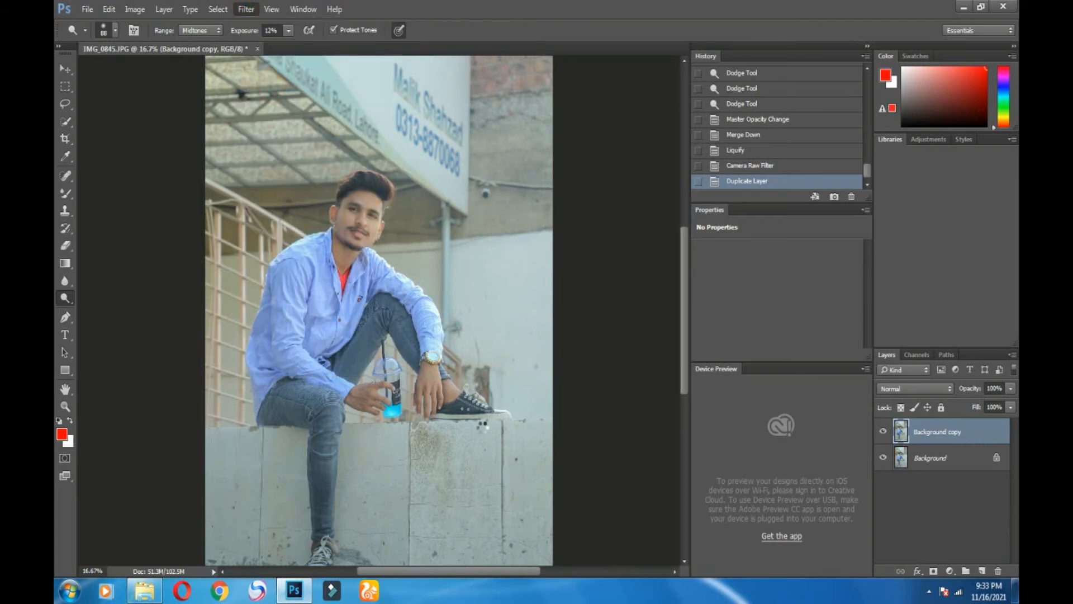
key("ctrl+shift+a")
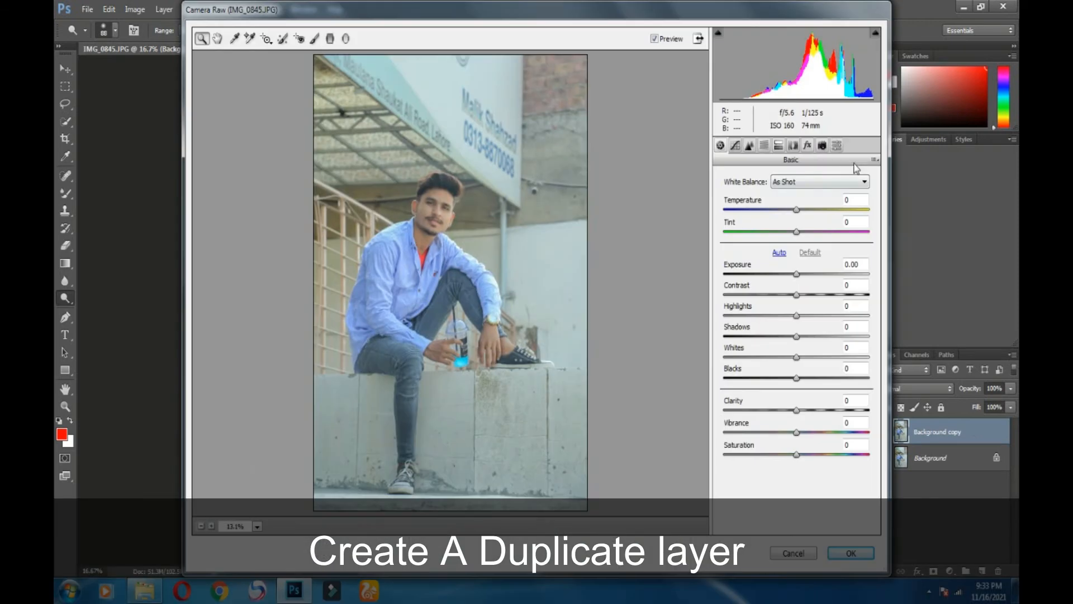
- Apply the Camera Raw preset "Jack nikam camera raw preset" to the Background copy
left_click(838, 146)
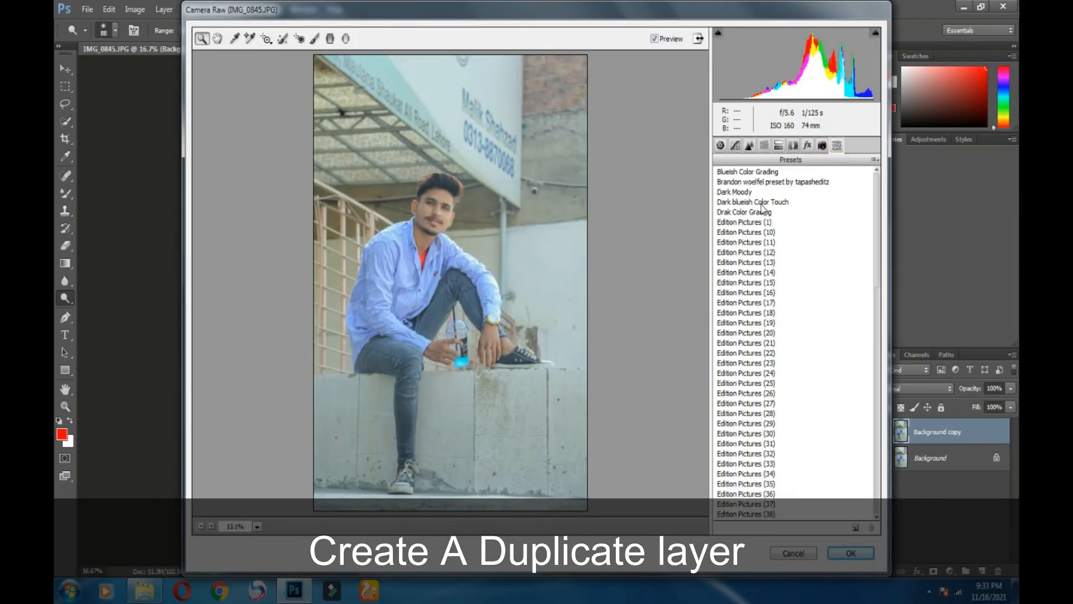
scroll(794, 213, "down", 10)
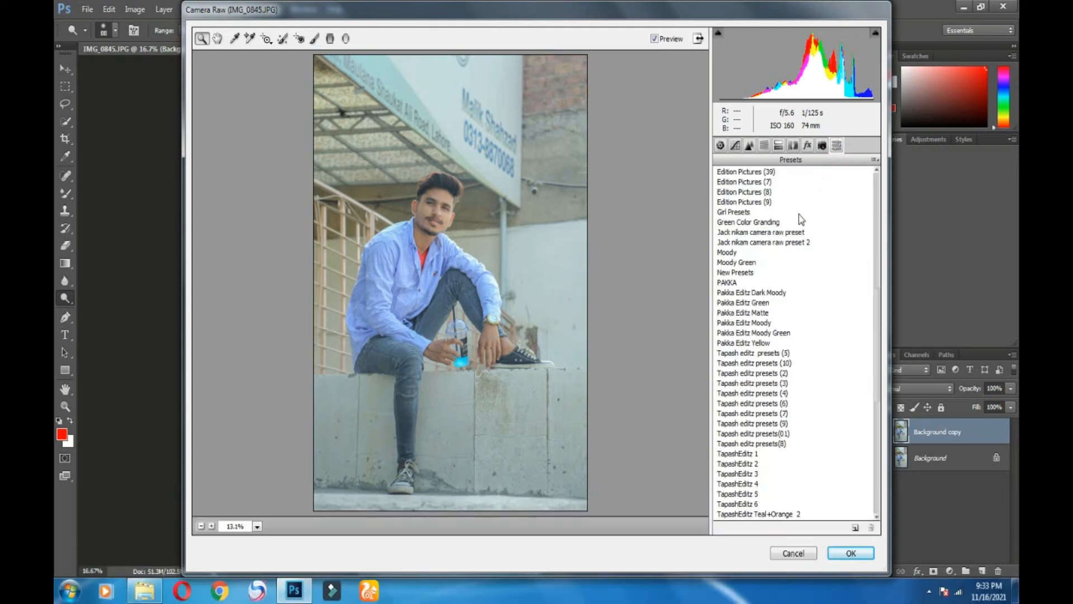
left_click(746, 235)
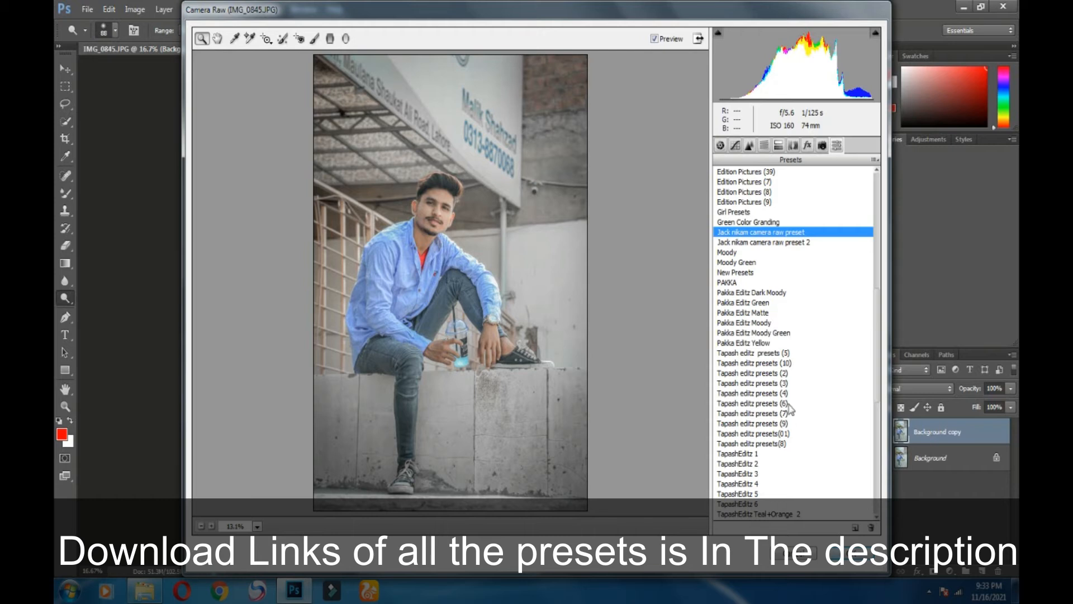
- Try the presets ae2k19 (12), Tapasheditz best, and Urban 05 through Urban 01 on the photo
scroll(791, 410, "down", 3)
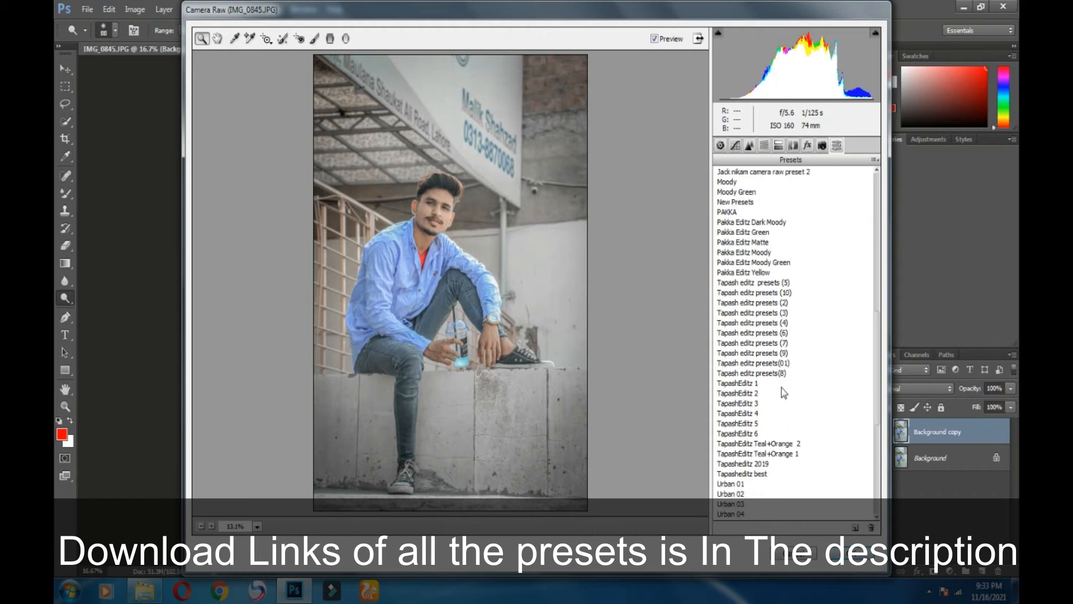
scroll(781, 388, "down", 9)
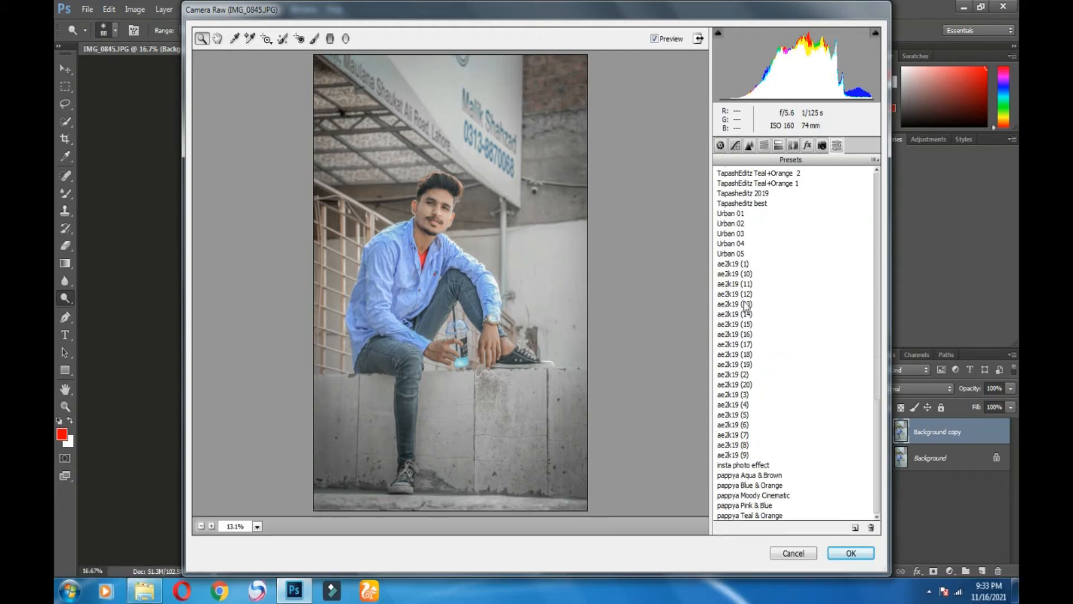
left_click(744, 294)
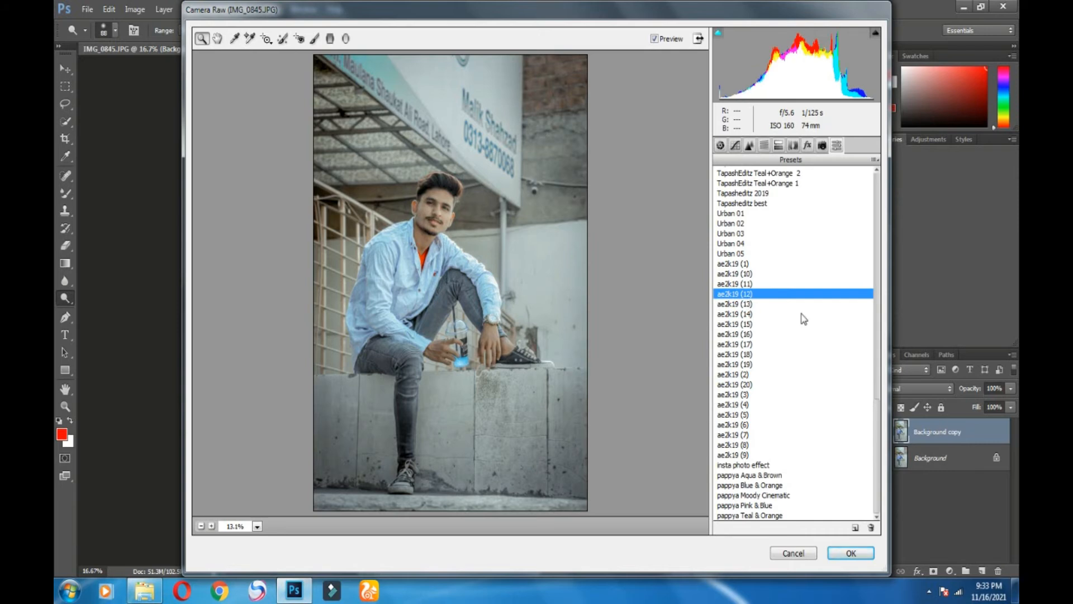
left_click(747, 203)
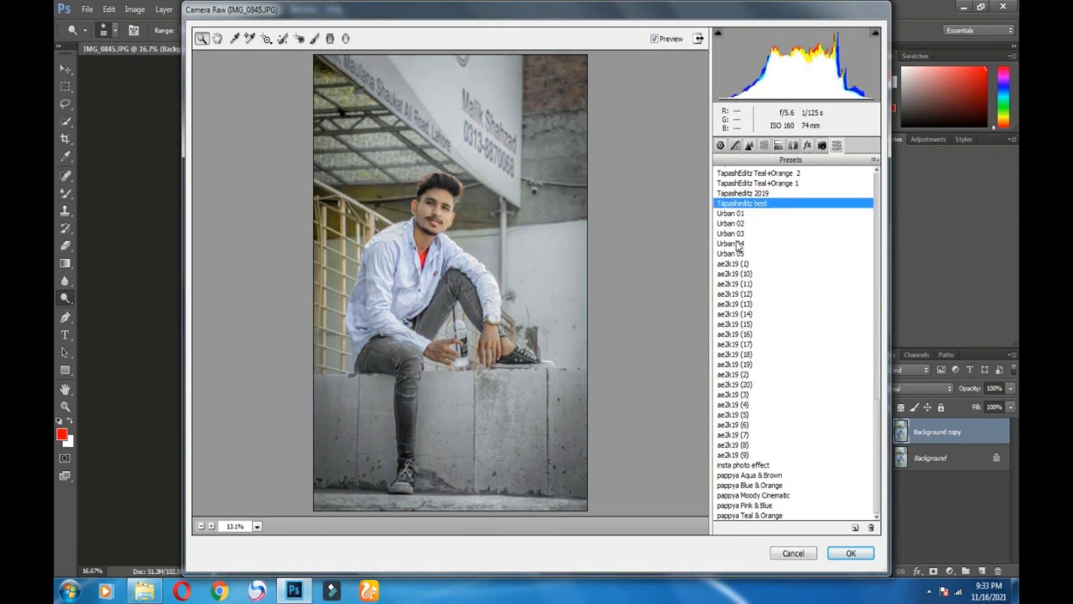
left_click(730, 254)
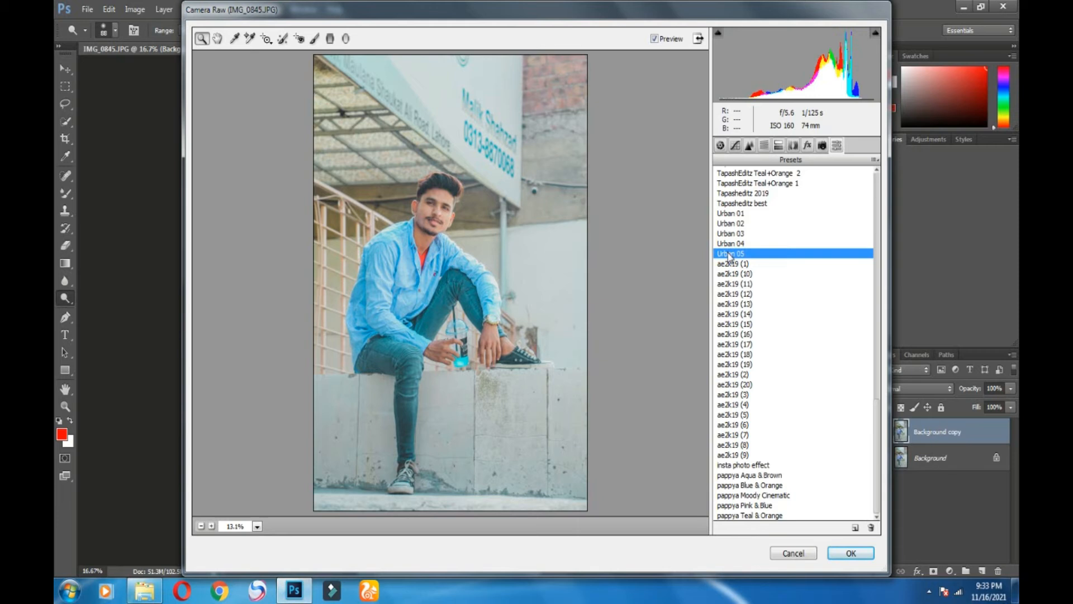
left_click(731, 243)
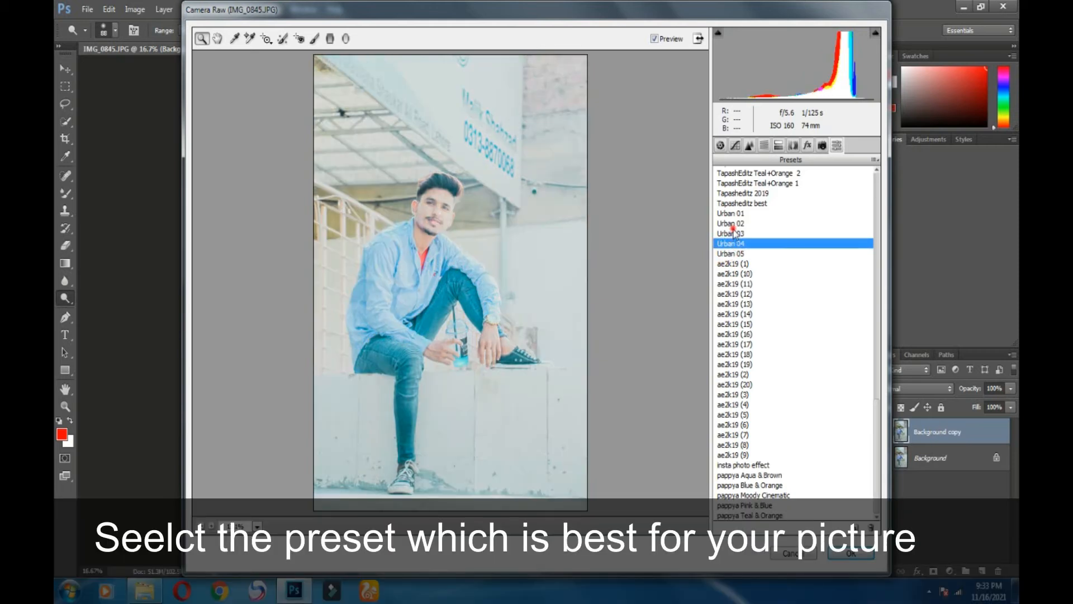
left_click(735, 233)
left_click(734, 224)
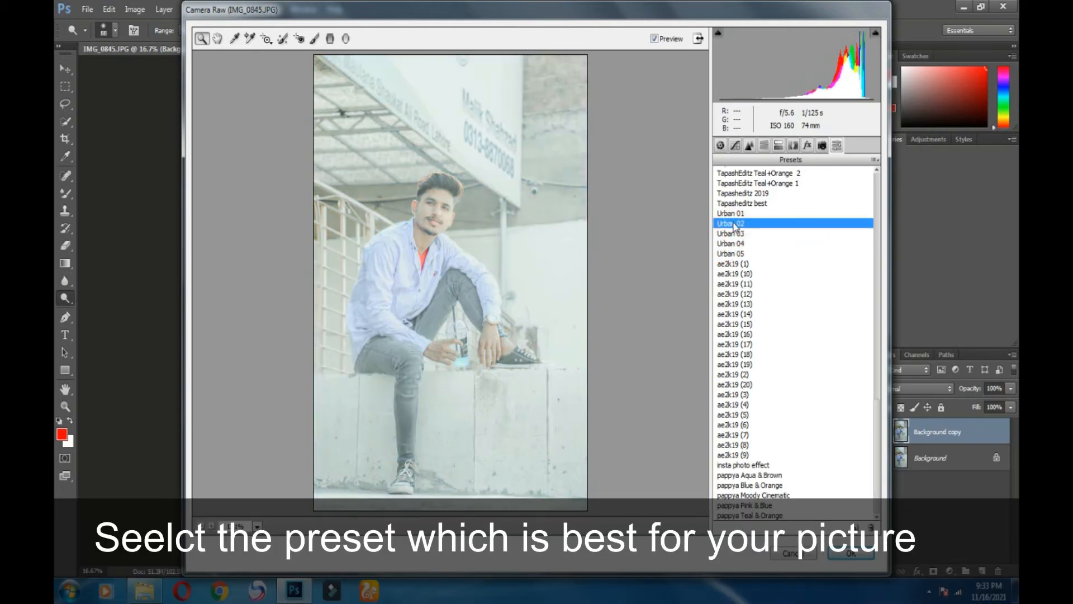
left_click(733, 213)
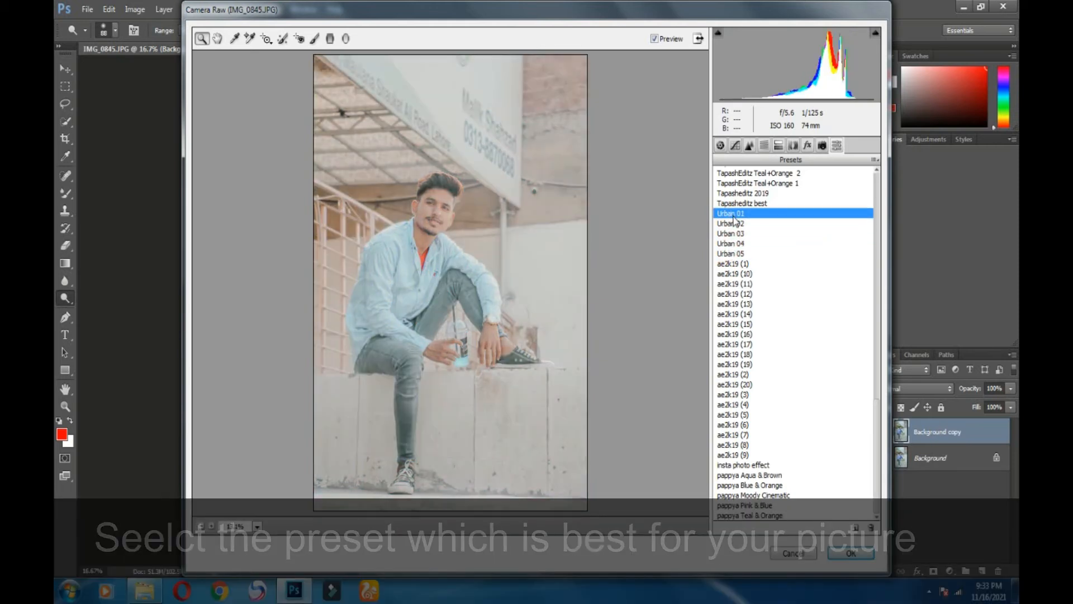
- Try the presets TapashEditz 1 and TapashEditz 6 on the photo
scroll(783, 319, "up", 7)
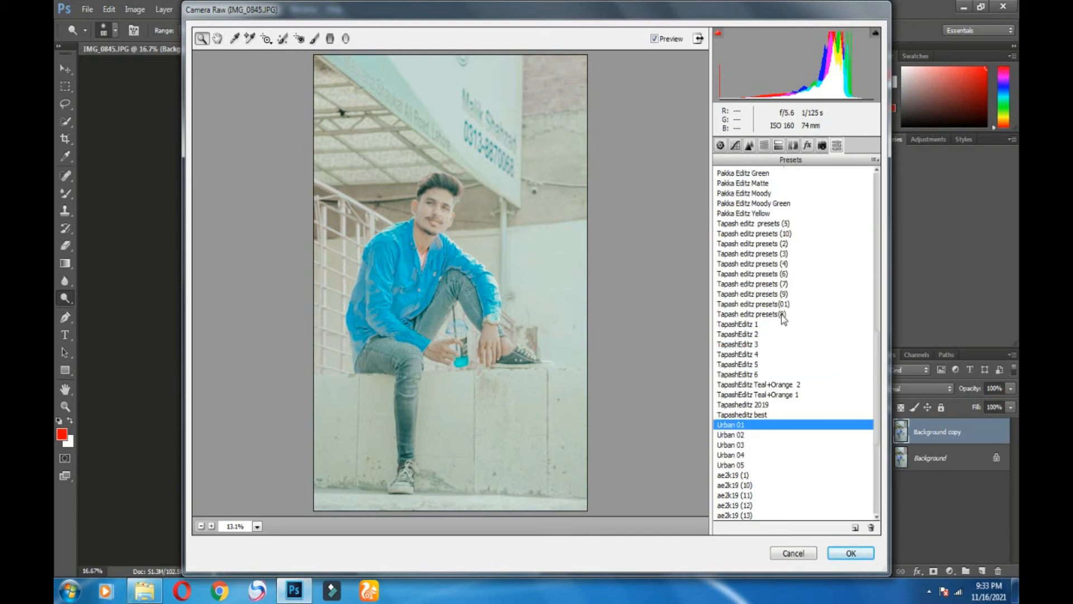
left_click(741, 326)
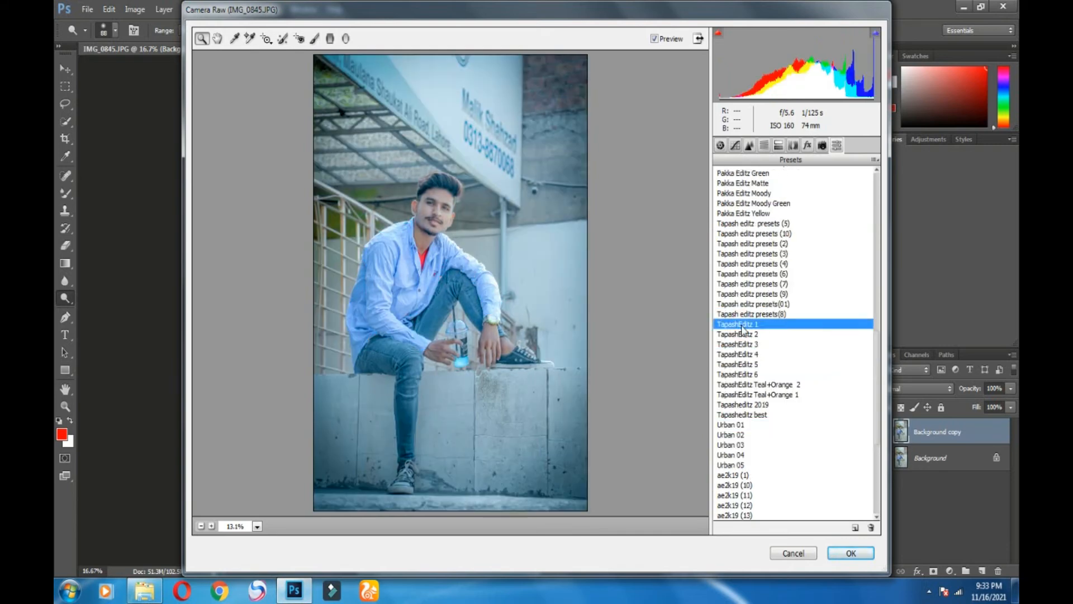
left_click(742, 375)
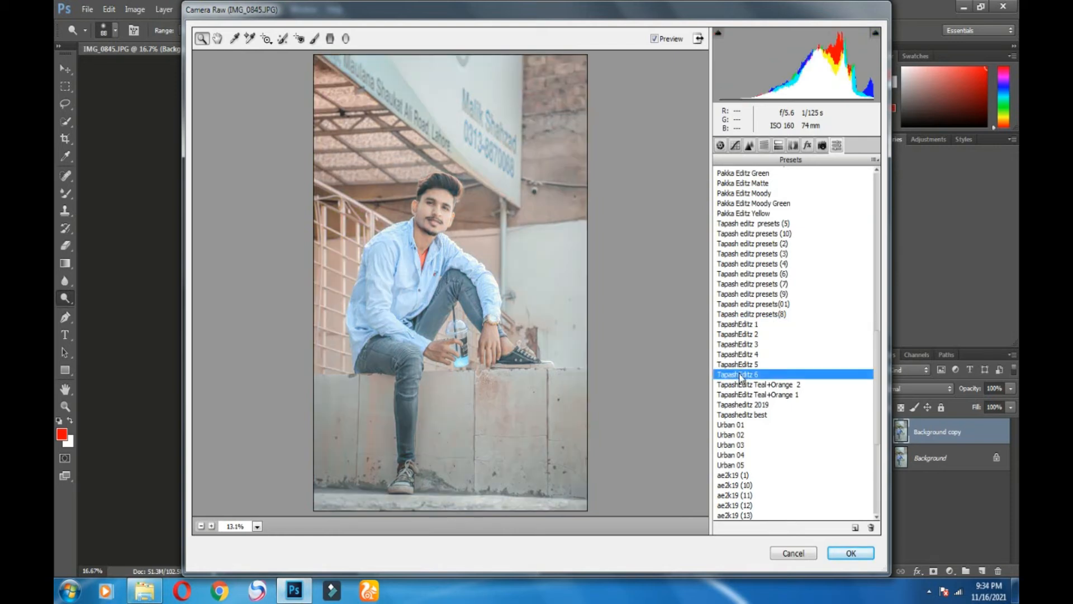
- Try several of the Edition Pictures presets between (1) and (15), including (10) and (12), on the photo
scroll(743, 366, "up", 20)
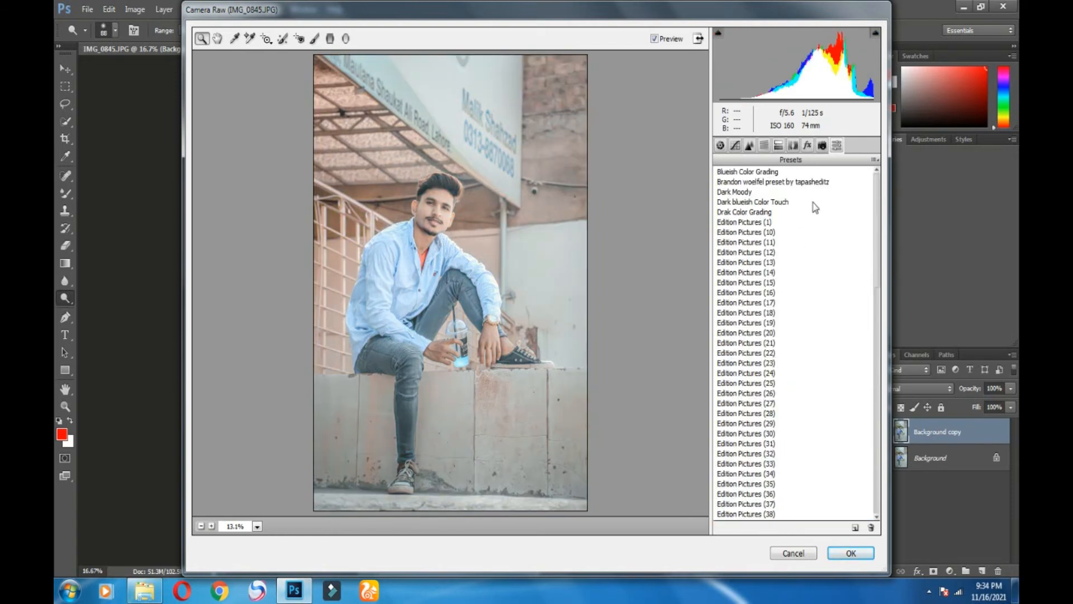
left_click(765, 223)
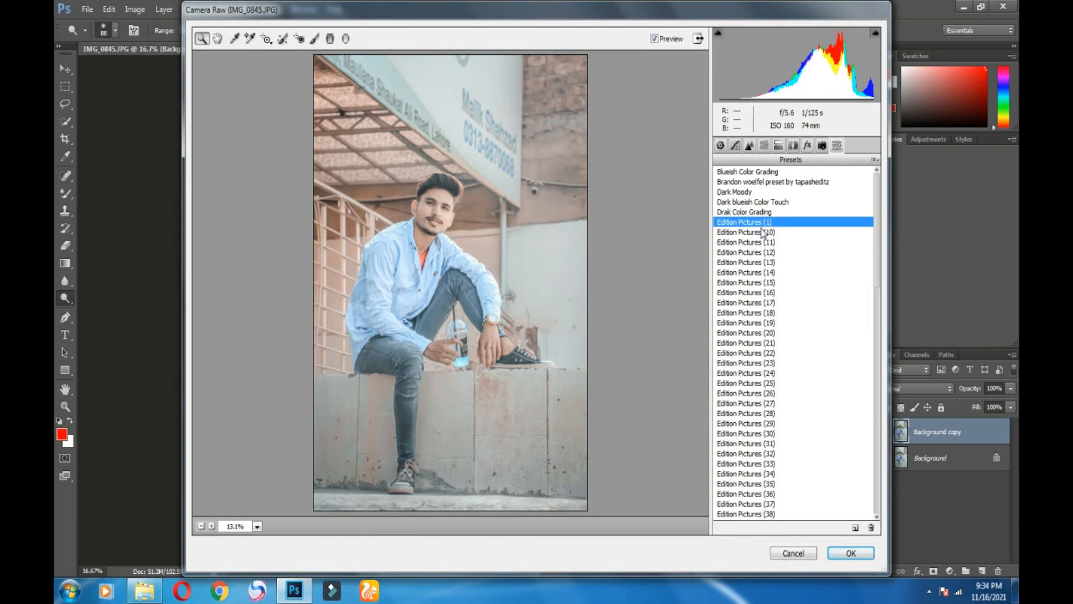
left_click(764, 213)
left_click(749, 234)
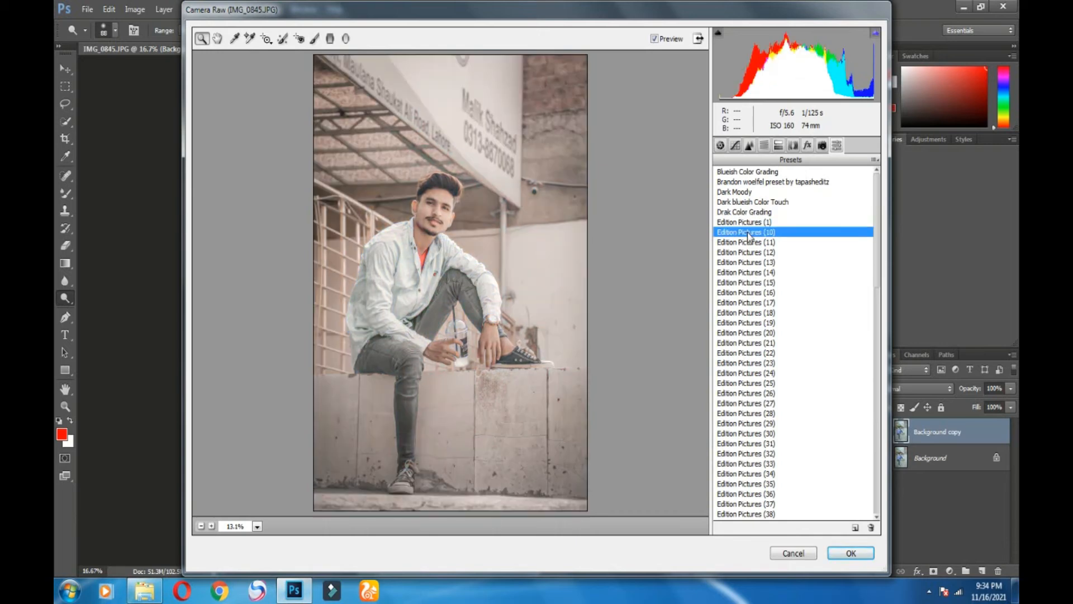
left_click(748, 222)
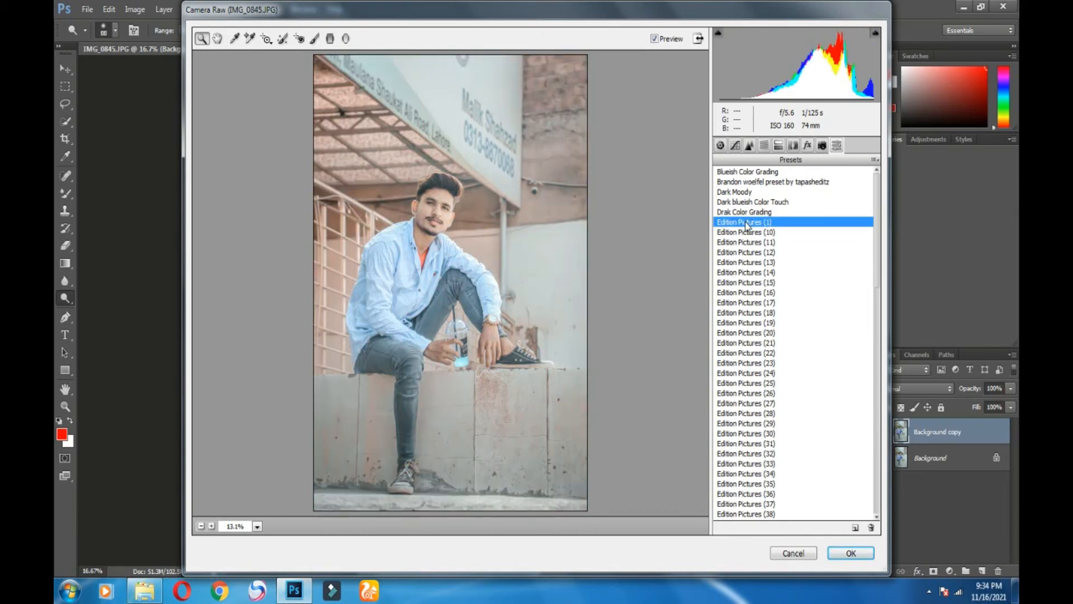
left_click(749, 253)
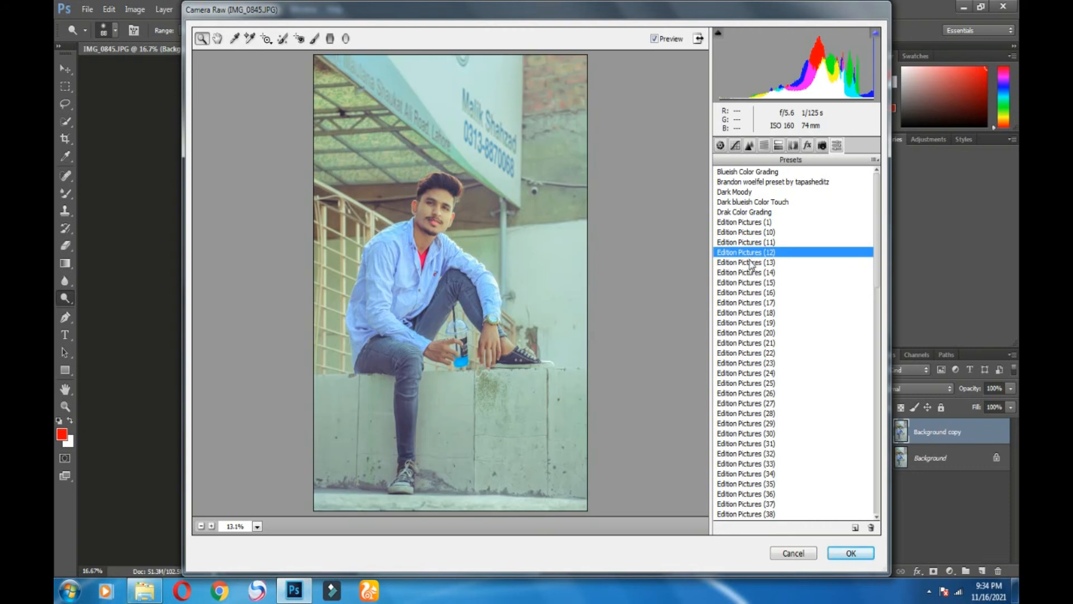
left_click(751, 263)
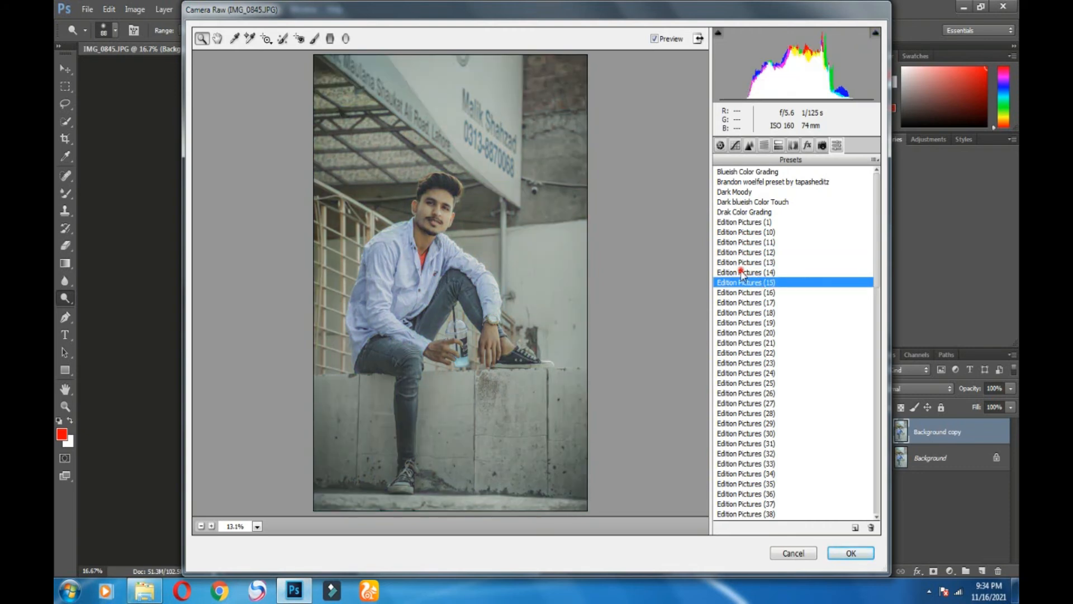
left_click(743, 273)
- Compare the presets Edition Pictures (16), (17) and (18), and apply Edition Pictures (17) to the Background copy
left_click(734, 303)
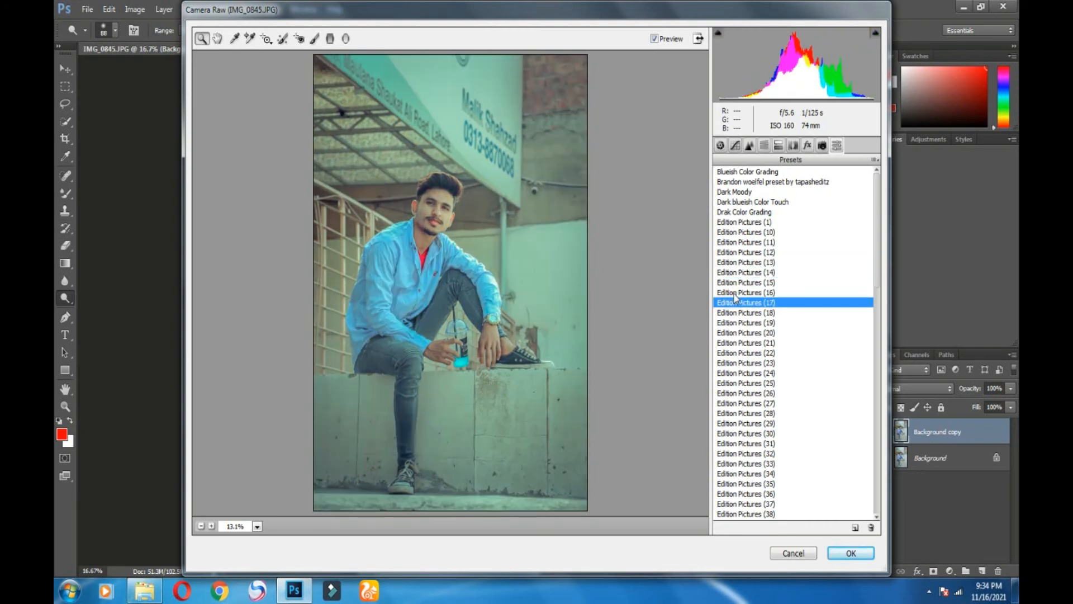
left_click(735, 293)
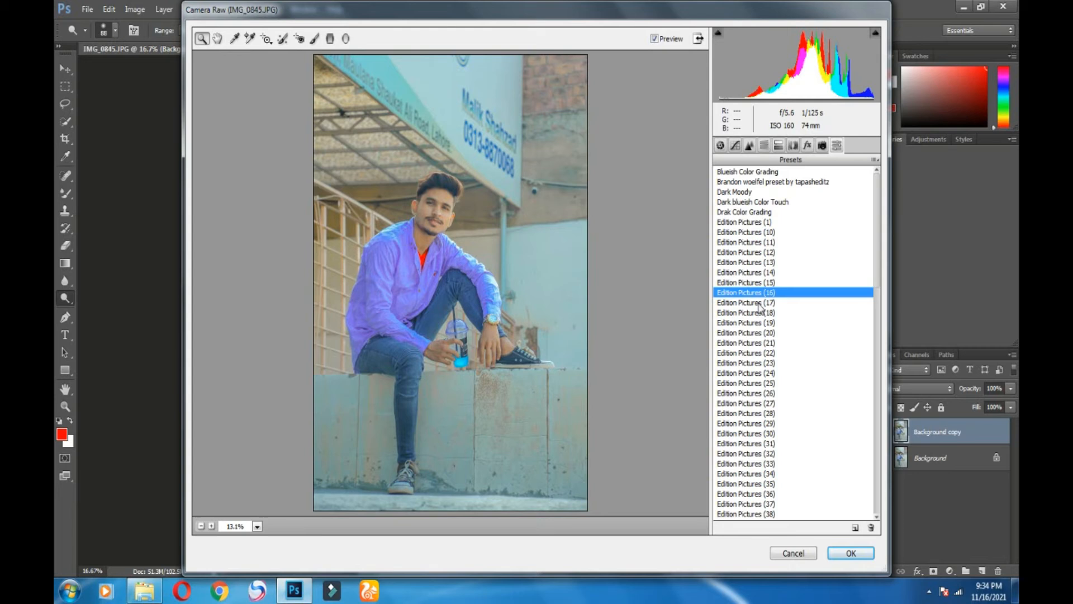
left_click(760, 304)
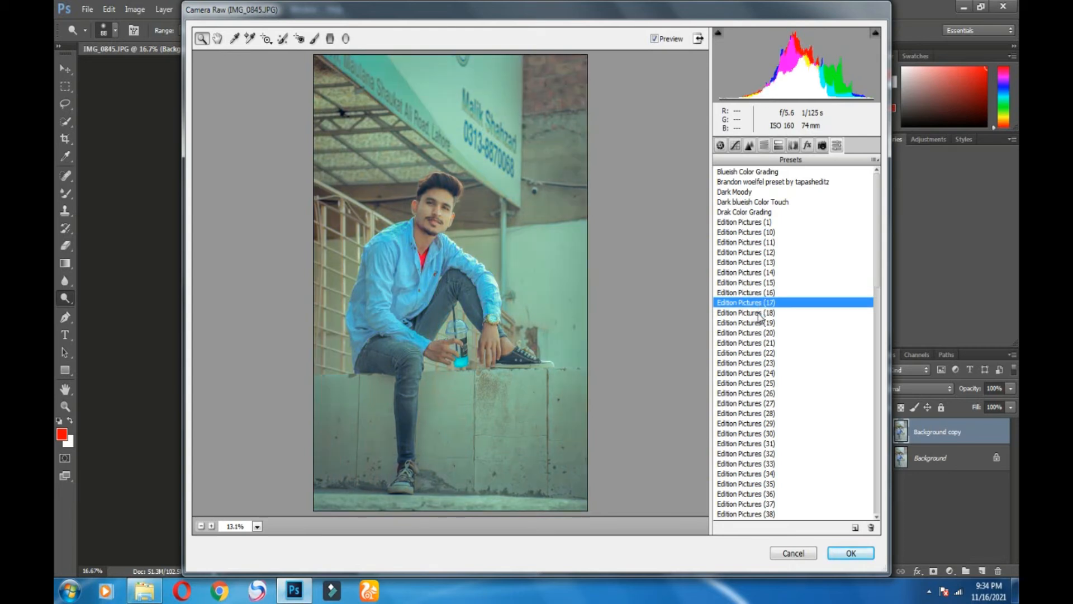
left_click(752, 314)
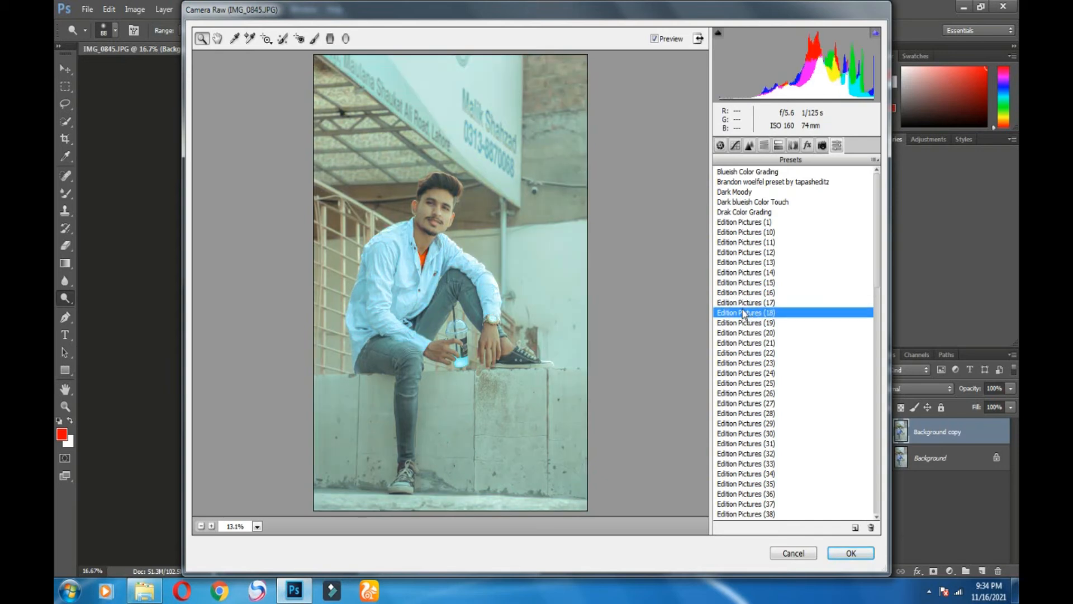
left_click(741, 302)
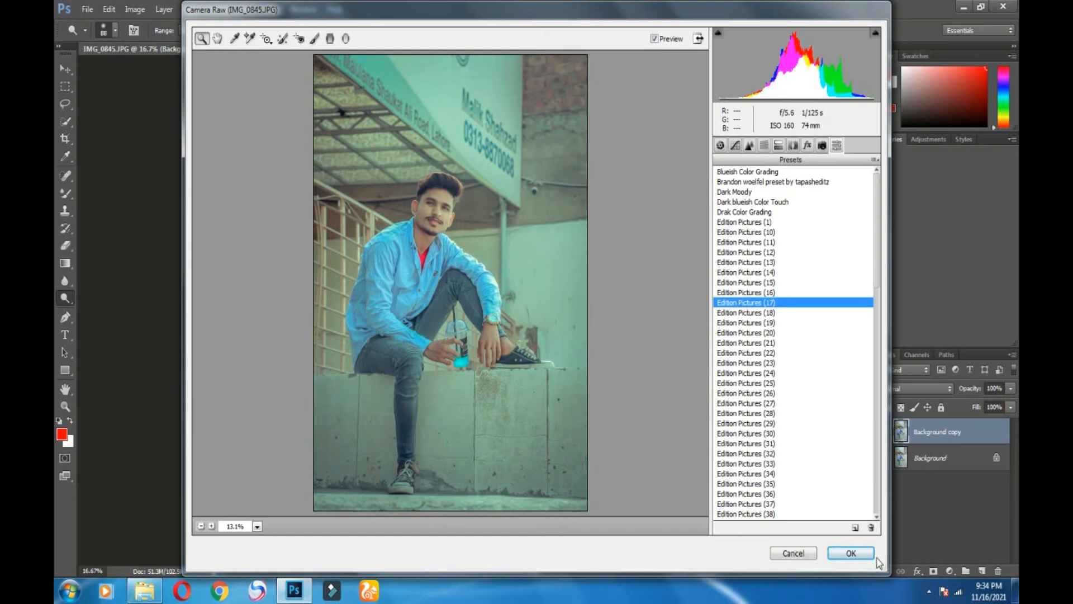
left_click(855, 554)
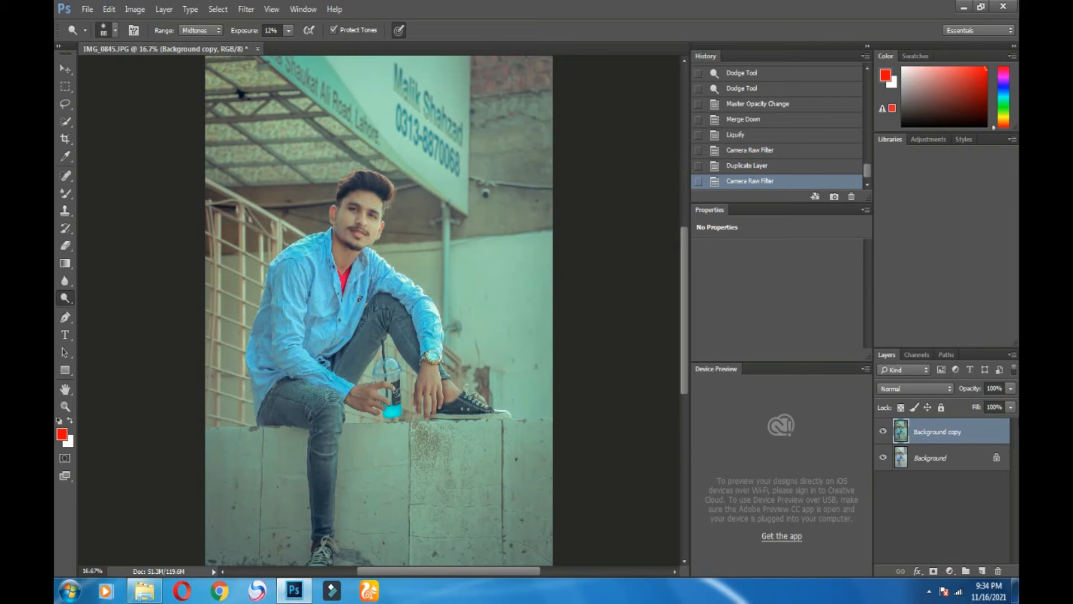
- Lower the Background copy's opacity to 82% and merge it down into the Background layer
left_click(1009, 387)
left_click_drag(999, 404, 999, 405)
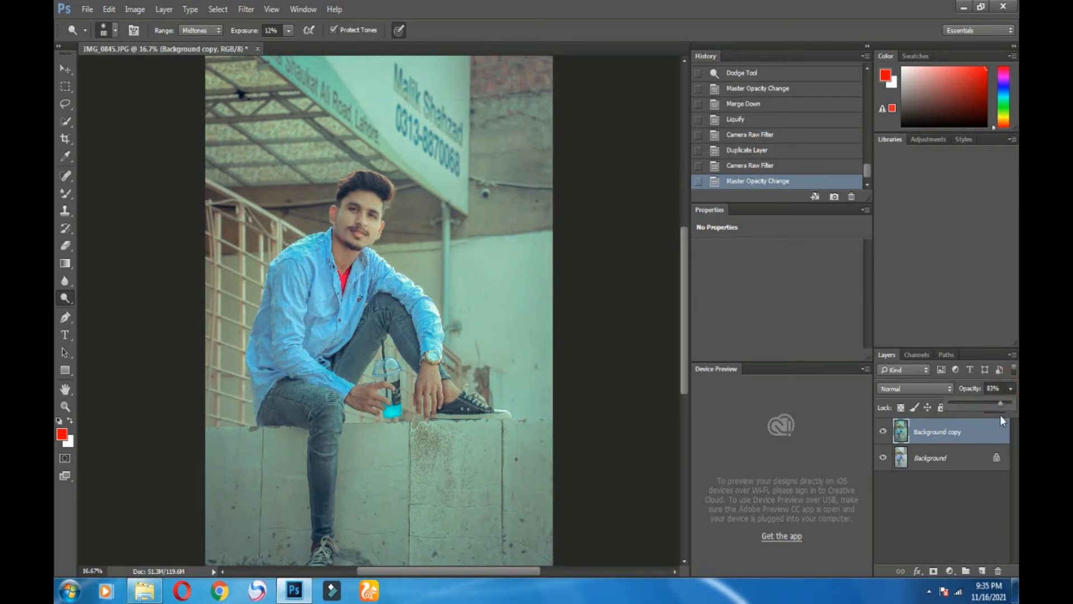
right_click(970, 432)
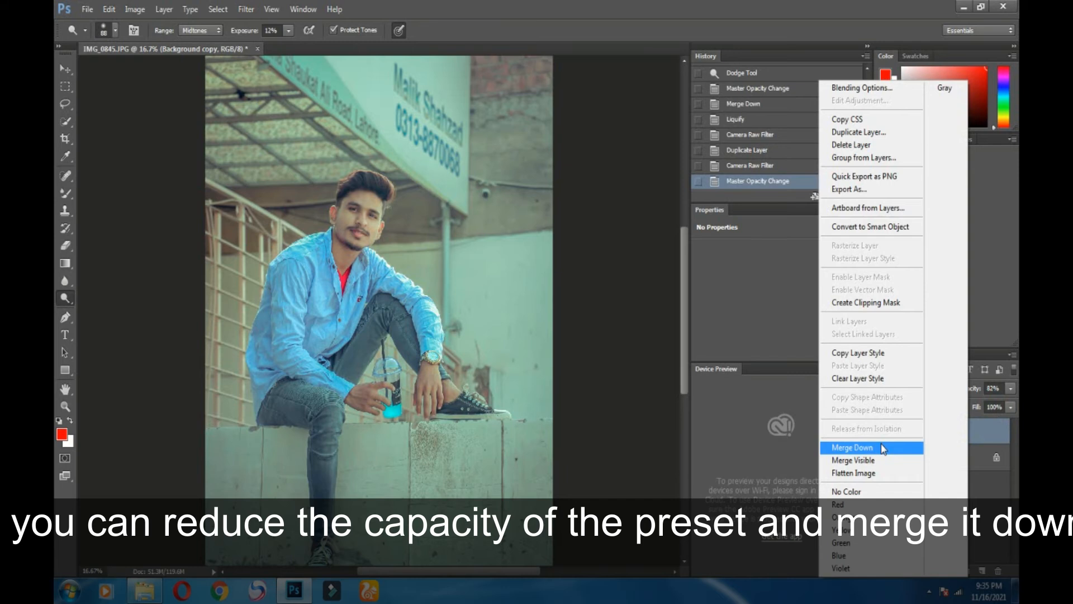
left_click(884, 449)
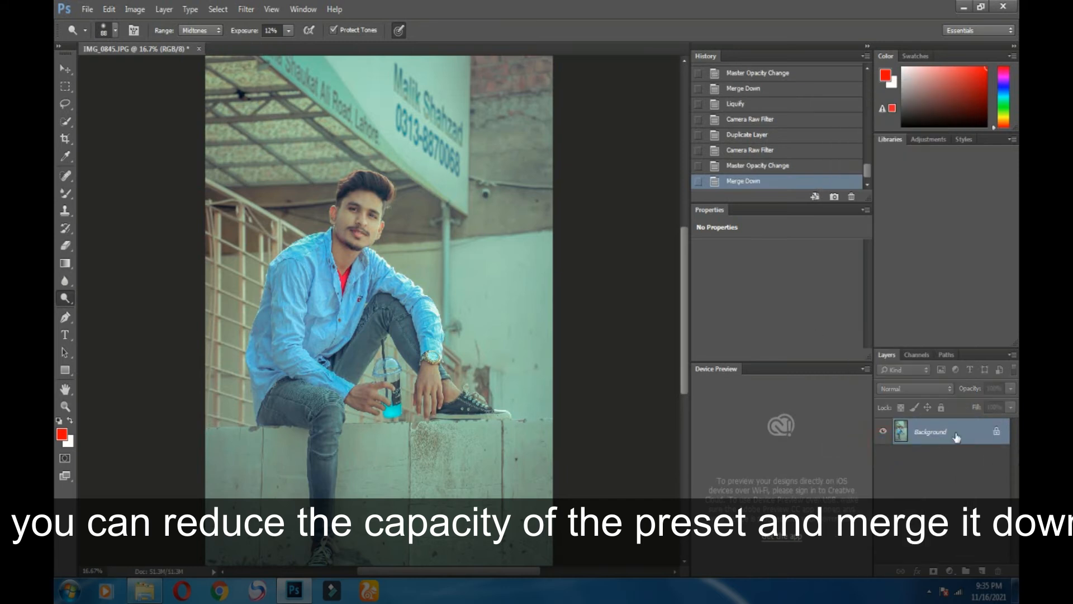
- Duplicate the merged Background layer and open the new copy in the Camera Raw filter
left_click_drag(984, 442, 983, 571)
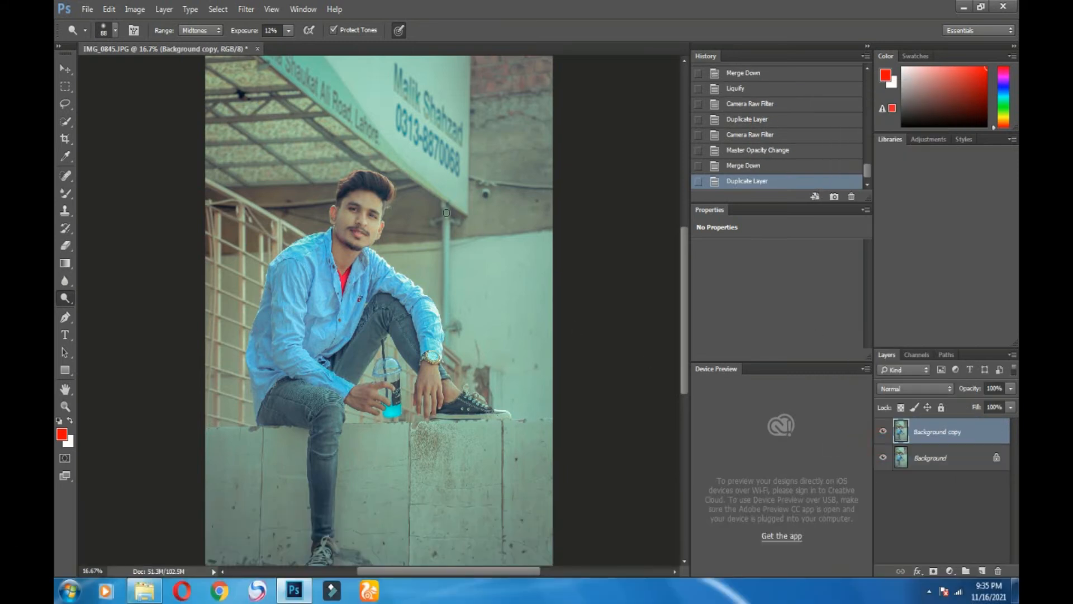
left_click(246, 9)
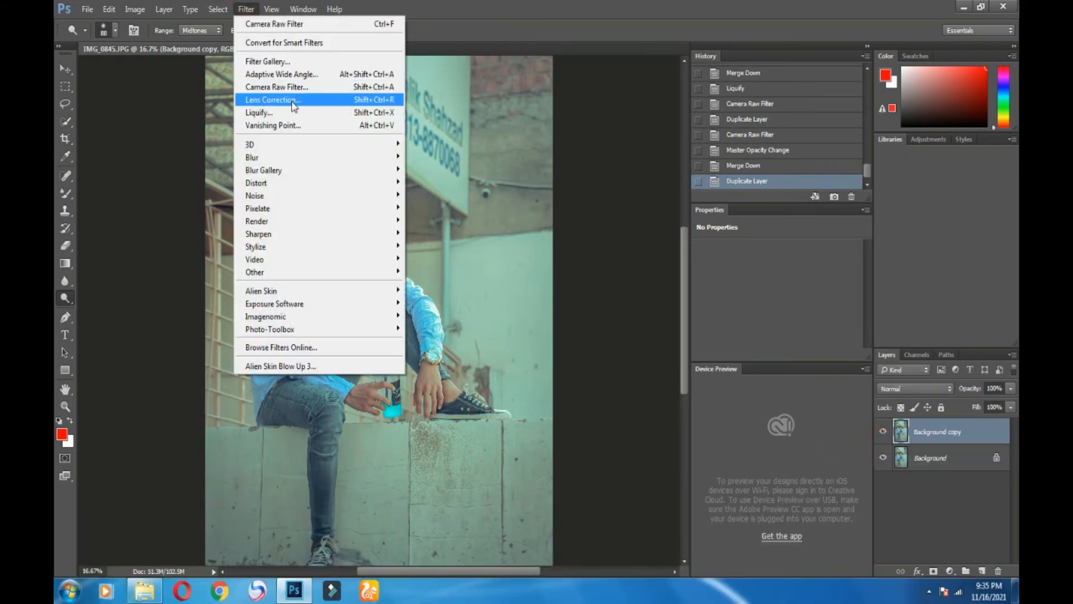
left_click(292, 89)
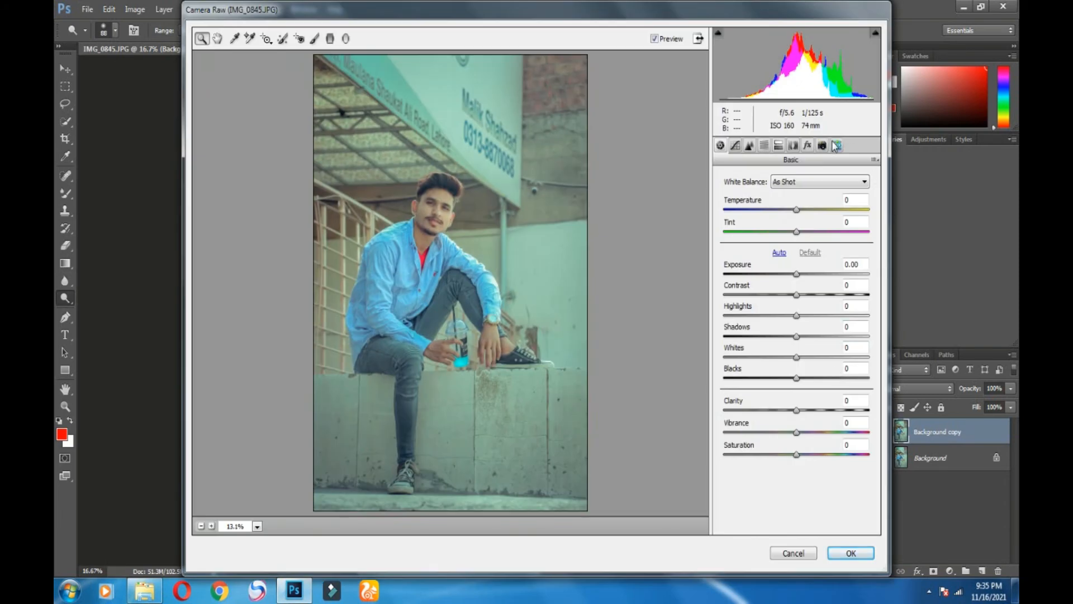
- Try the presets Edition Pictures (16) and (17), and apply Edition Pictures (18) to the new Background copy
left_click(835, 147)
scroll(843, 313, "down", 3)
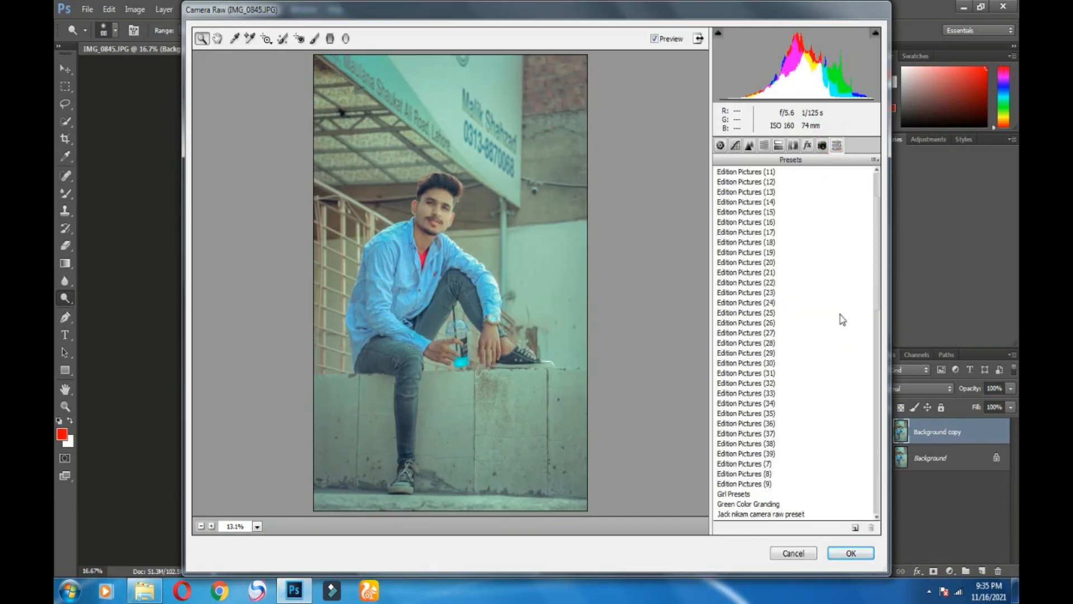
scroll(840, 314, "up", 3)
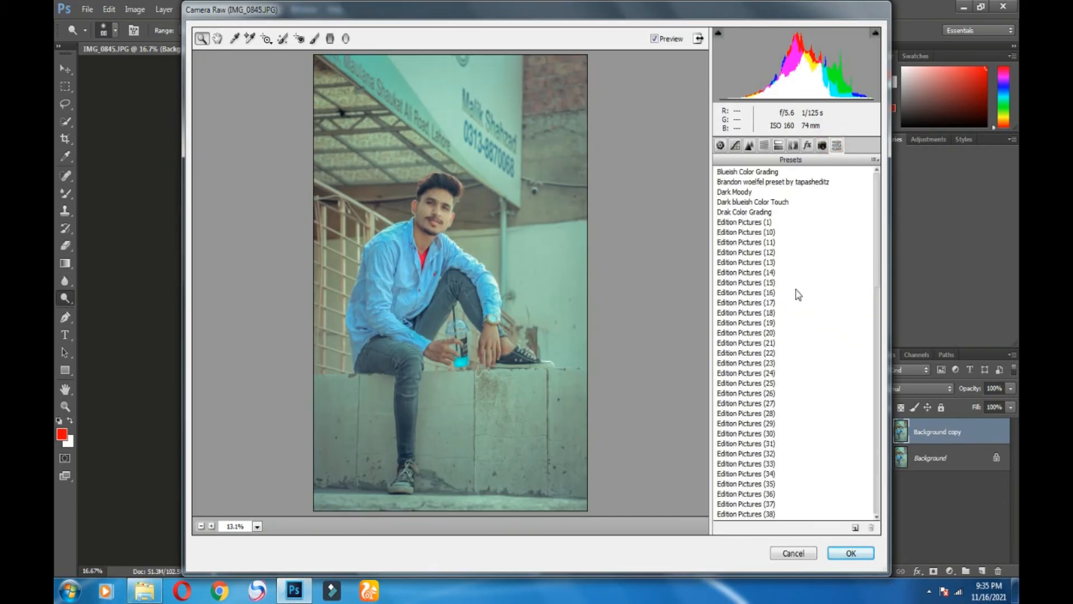
left_click(766, 293)
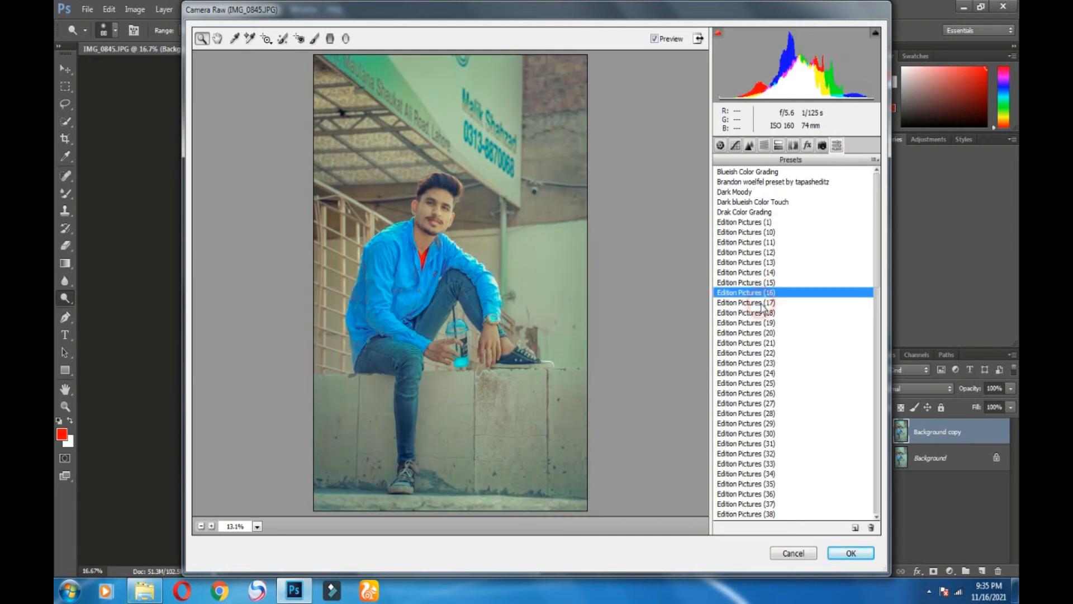
left_click(762, 303)
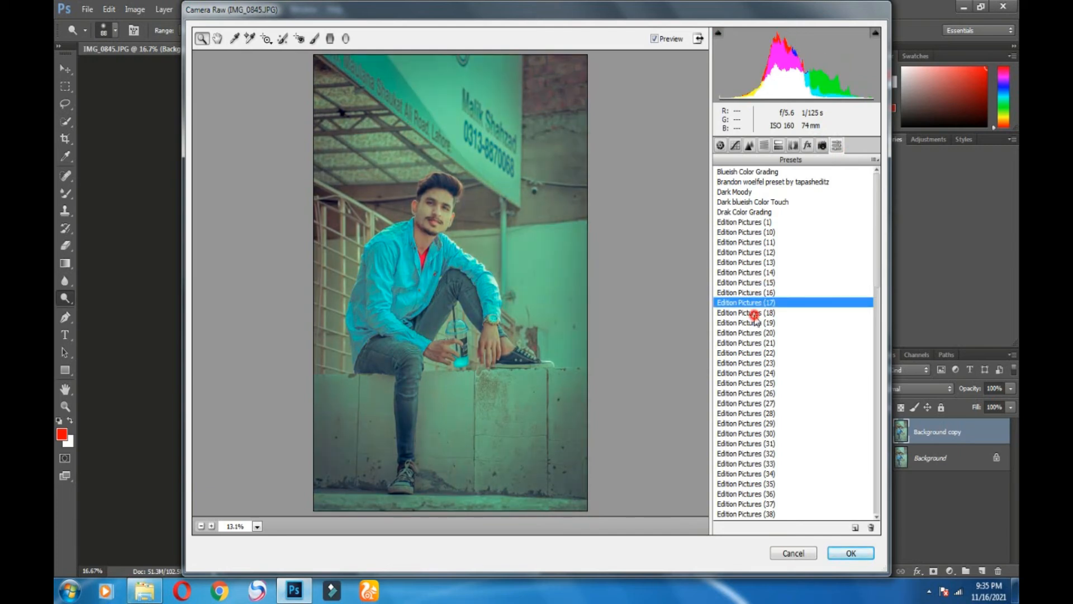
left_click(756, 313)
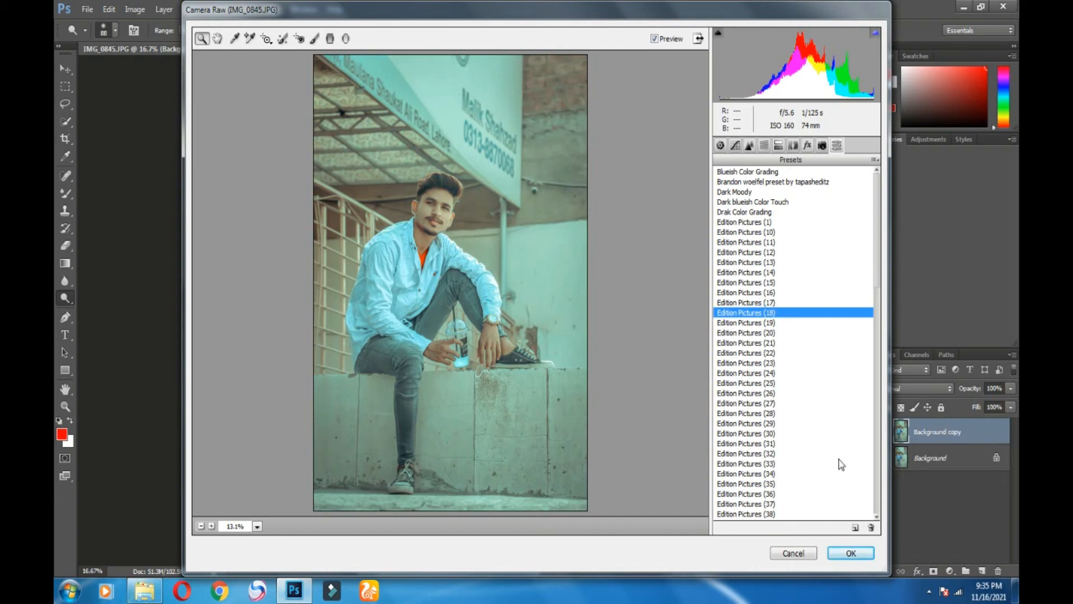
left_click(844, 554)
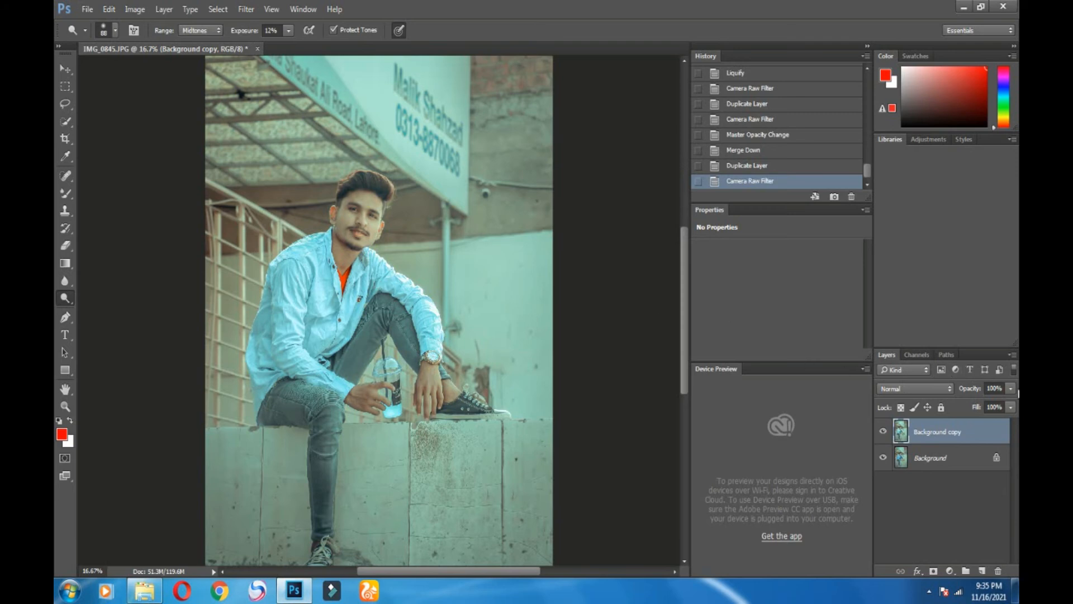
- Lower the Background copy's opacity to about 55% and merge it down into the Background layer
left_click(1008, 388)
left_click_drag(996, 402, 997, 406)
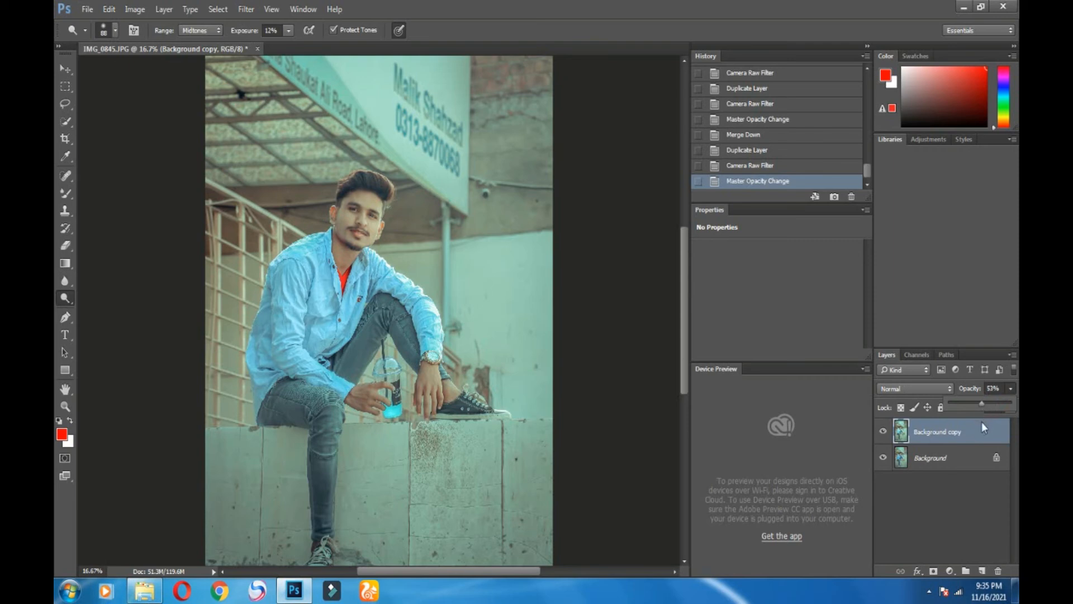
mouse_move(976, 410)
left_mouse_down()
mouse_move(965, 401)
mouse_move(984, 407)
left_mouse_up()
right_click(961, 438)
left_click(873, 450)
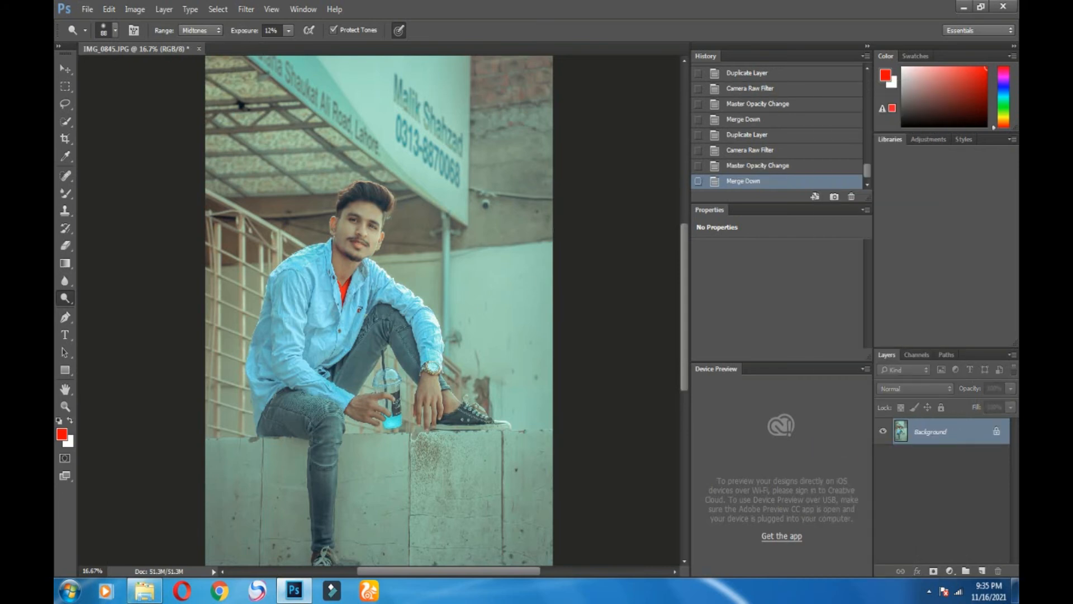
- Examine the merged photo at different zoom levels and compare it with the history state before the opacity reduction
scroll(763, 160, "up", 3)
scroll(380, 196, "down", 5)
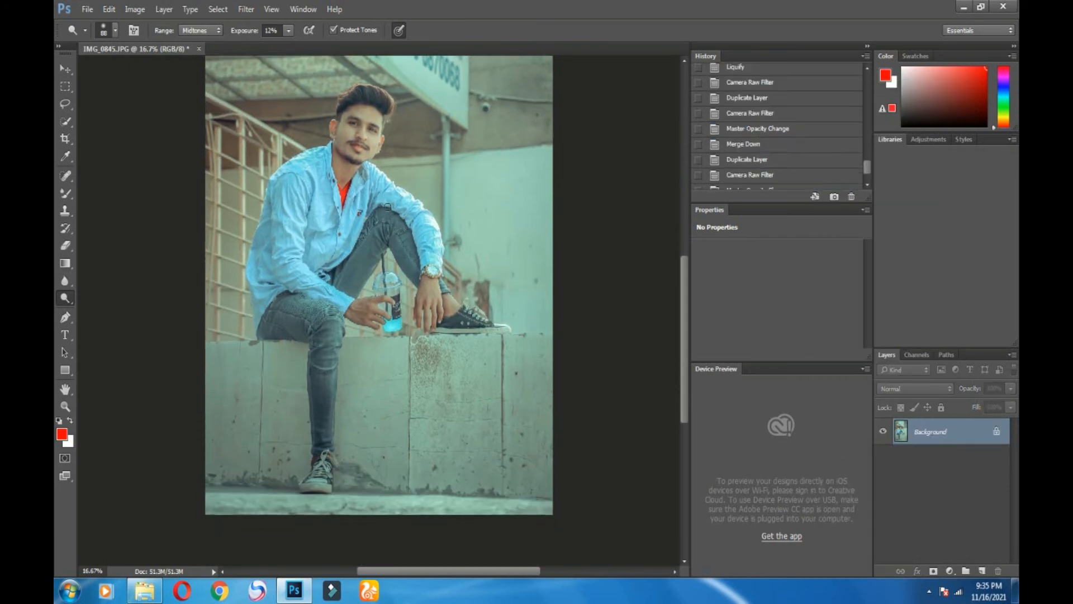
scroll(387, 208, "up", 6)
key("ctrl+minus")
key("ctrl+plus")
key("ctrl+minus")
key("ctrl+plus")
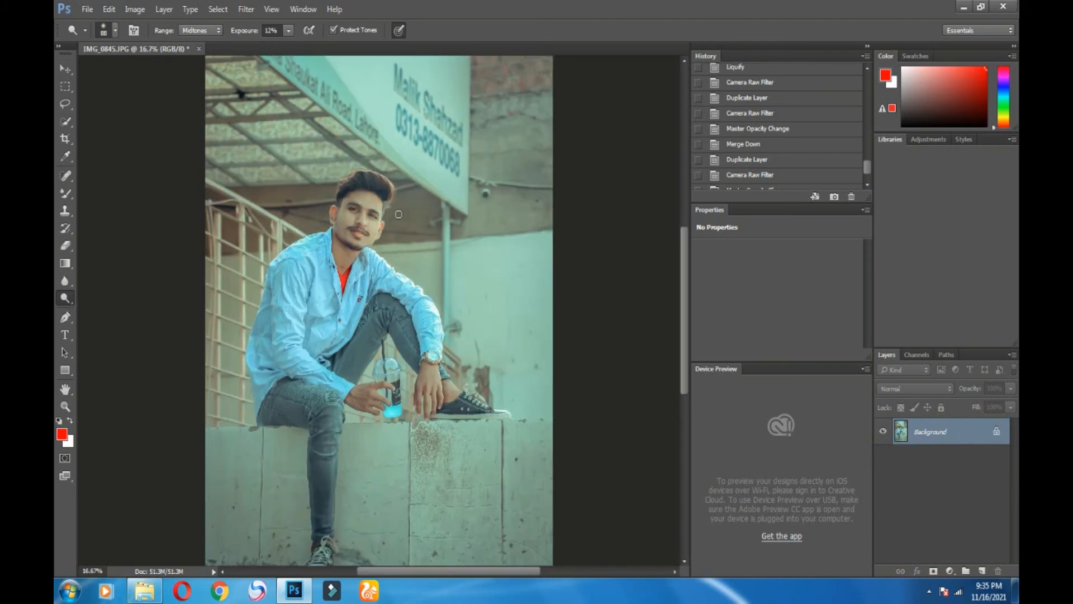
scroll(748, 148, "down", 2)
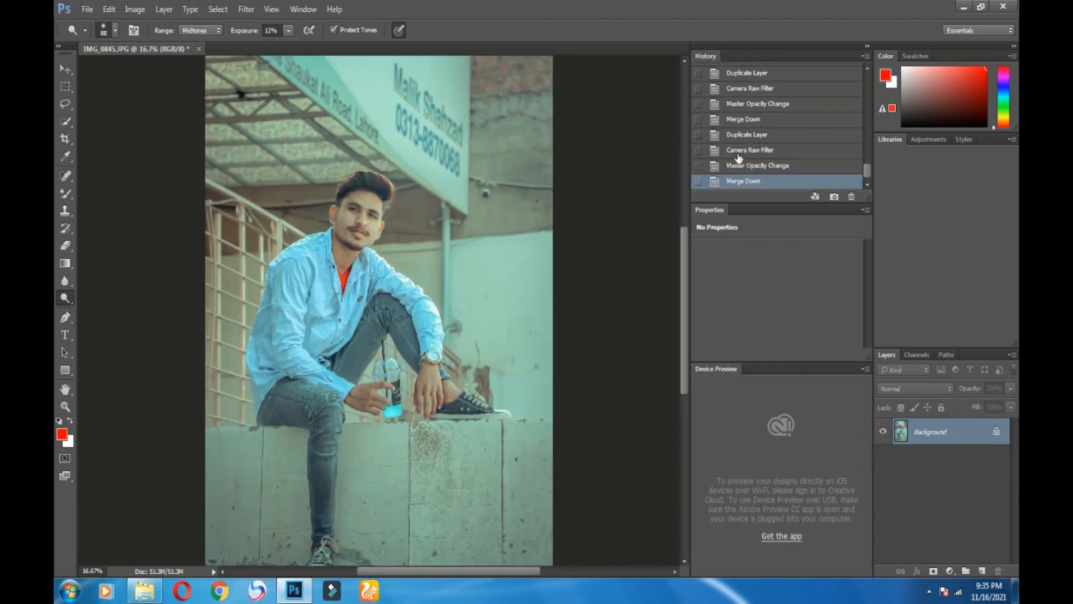
left_click(739, 152)
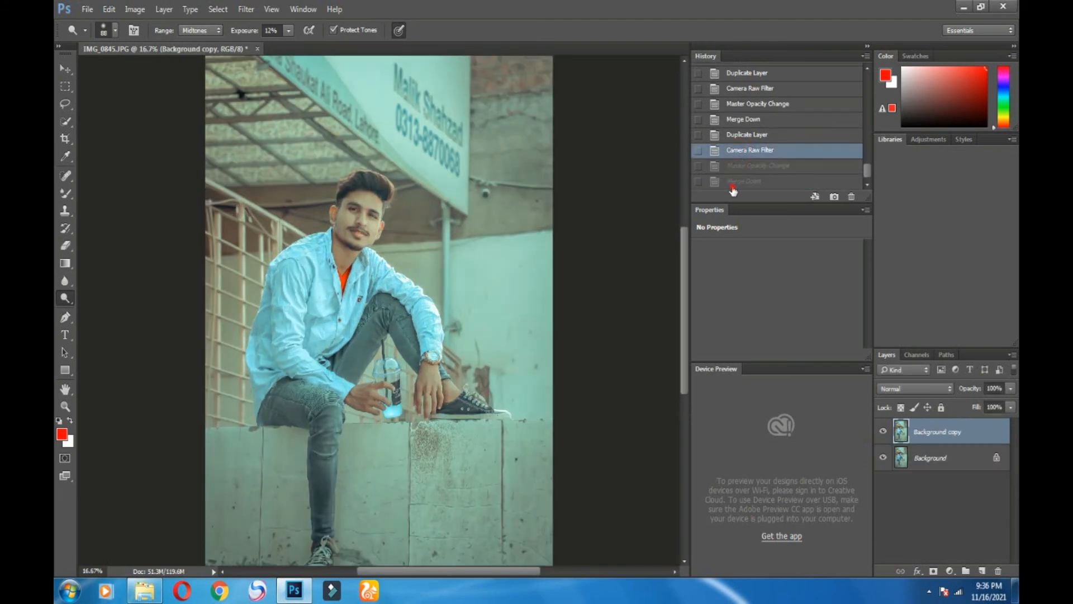
left_click(733, 182)
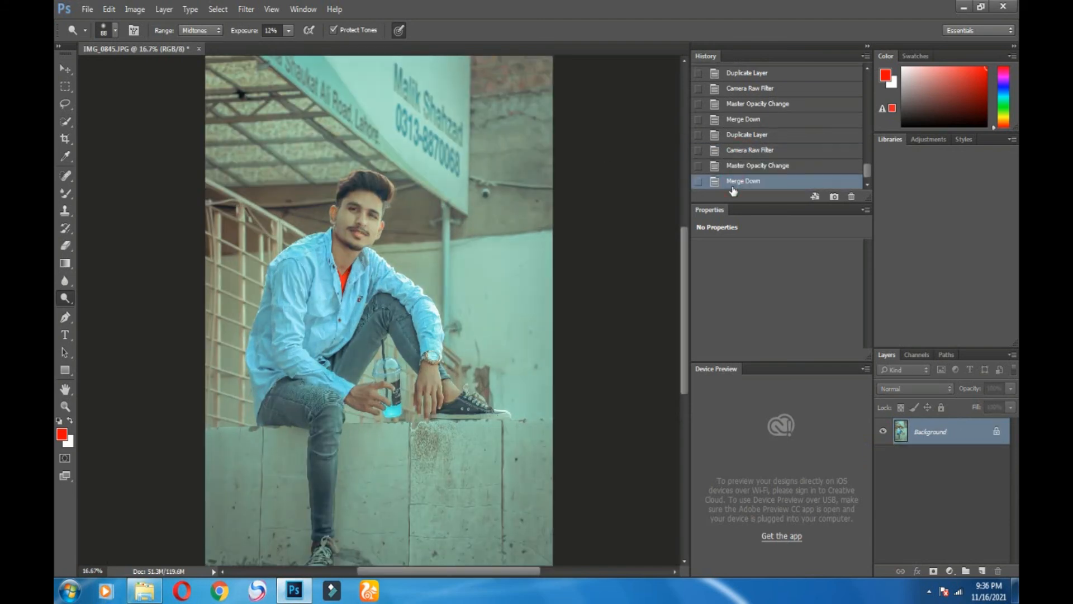
- Return to the state before the merge, lower the Background copy's opacity to 37%, and merge it down
left_click(775, 167)
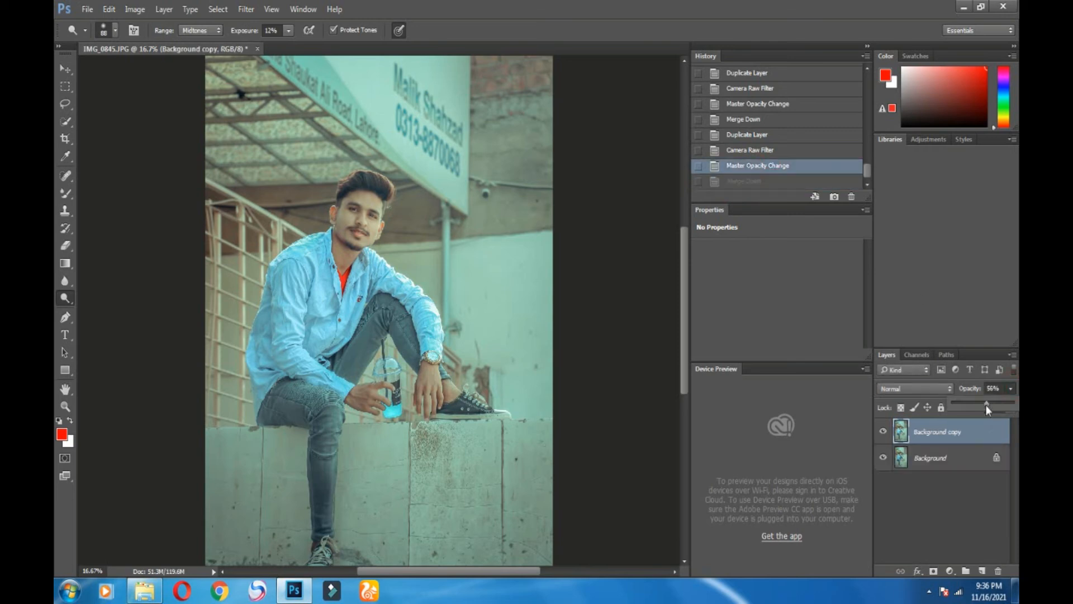
left_click(991, 410)
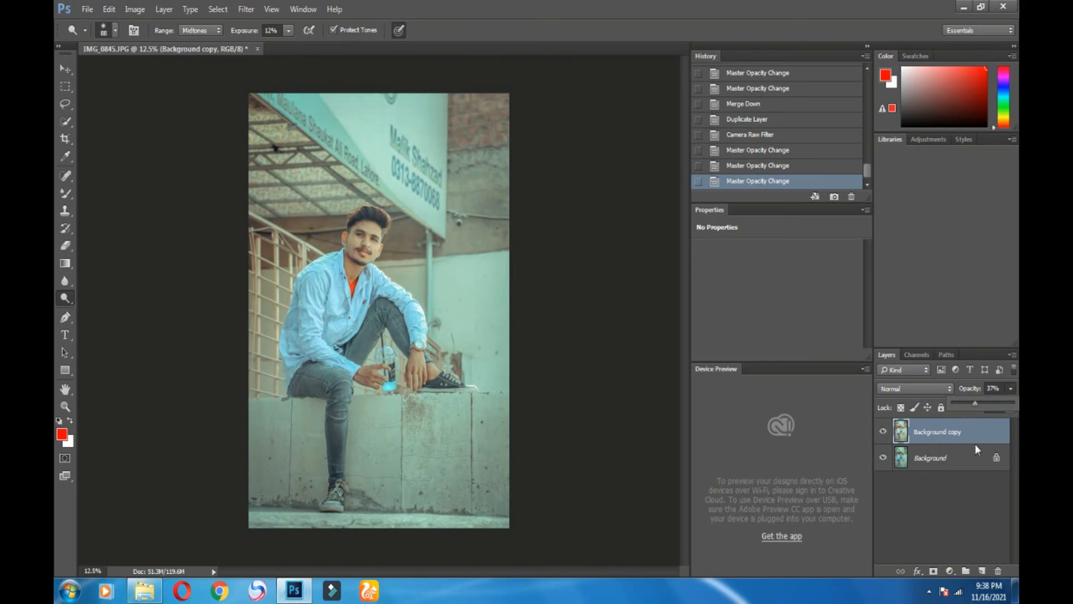
right_click(966, 447)
left_click(884, 447)
- Compare the original image in the history with the latest merged state
scroll(775, 160, "up", 5)
scroll(775, 160, "up", 10)
left_click(723, 70)
scroll(761, 94, "down", 3)
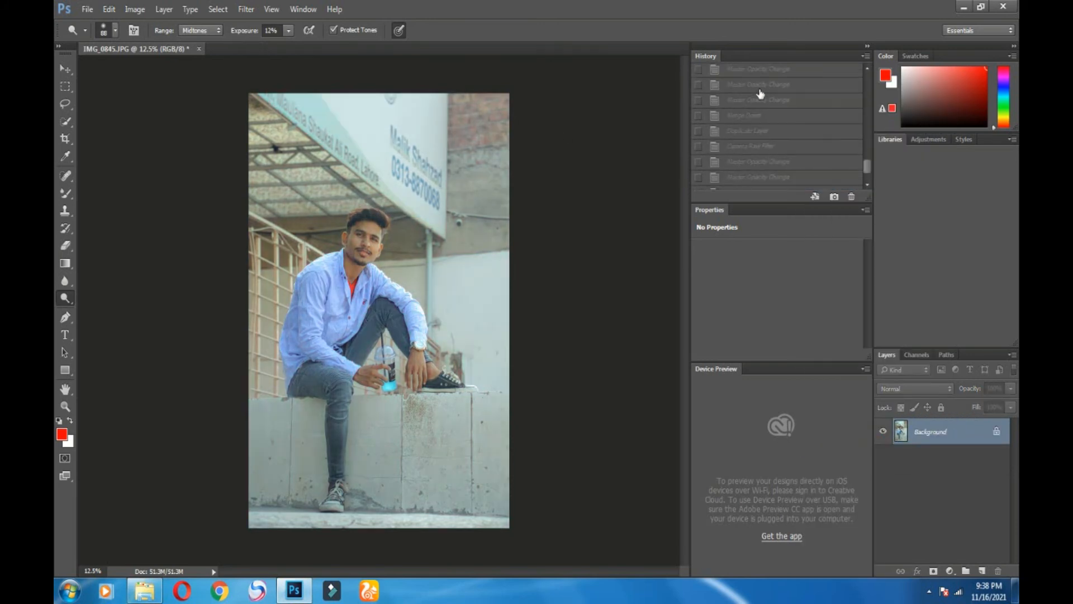
scroll(760, 94, "down", 2)
left_click(743, 181)
- Open the Camera Raw filter and set HSL saturation to Reds +13, Oranges +10, Yellows +13, Greens +2, Aquas +3 and Blues +4
left_click(246, 9)
left_click(269, 84)
left_click(764, 146)
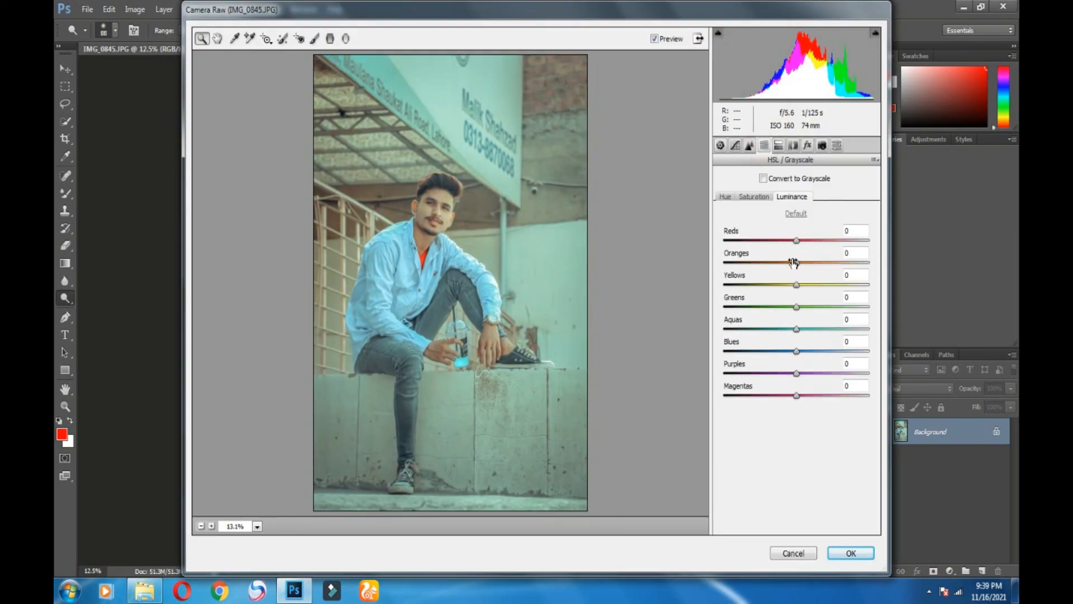
mouse_move(788, 260)
left_mouse_down()
mouse_move(809, 269)
mouse_move(799, 240)
mouse_move(798, 262)
left_mouse_up()
left_click(791, 196)
left_click(754, 197)
left_click_drag(798, 307, 791, 335)
left_click_drag(796, 284, 801, 284)
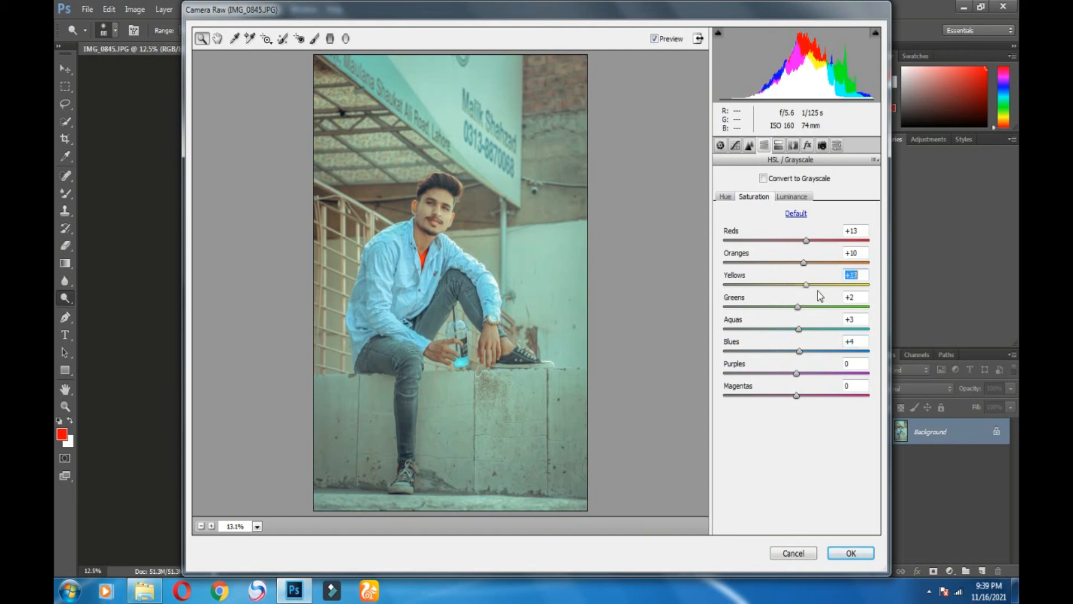
- Set the HSL hue of Yellows to -3, Greens to -5 and Aquas to -13
left_click(731, 197)
key("Down")
key("Down")
key("Down")
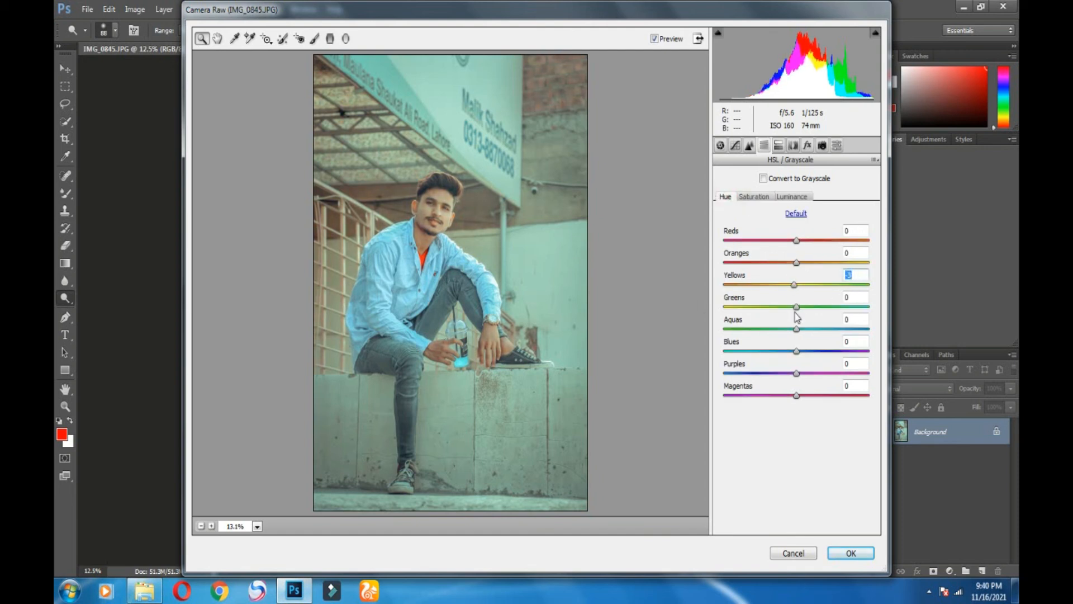
left_click_drag(796, 306, 788, 330)
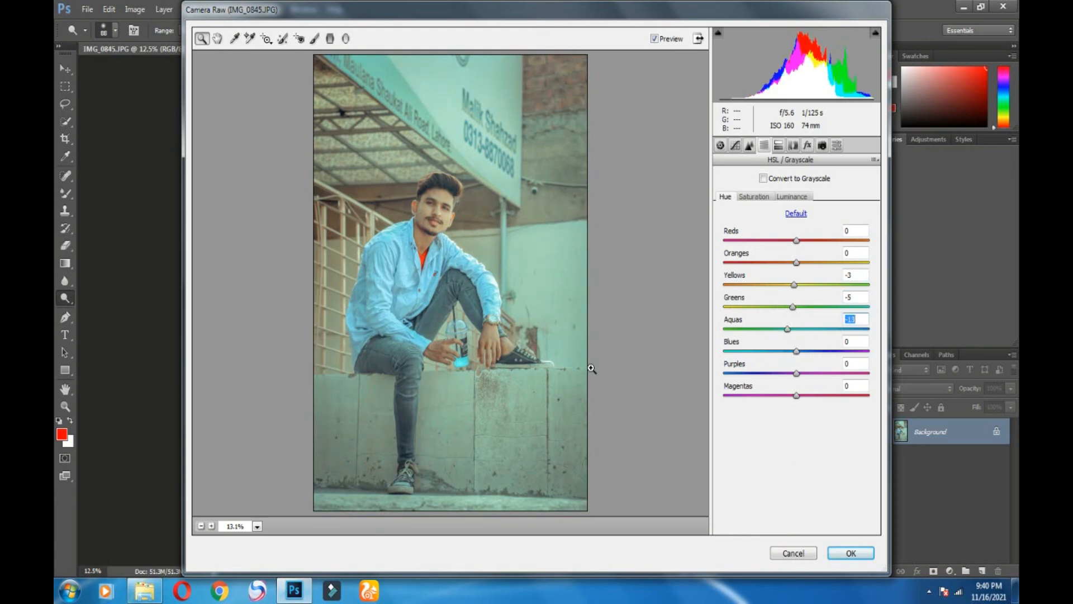
left_click(754, 197)
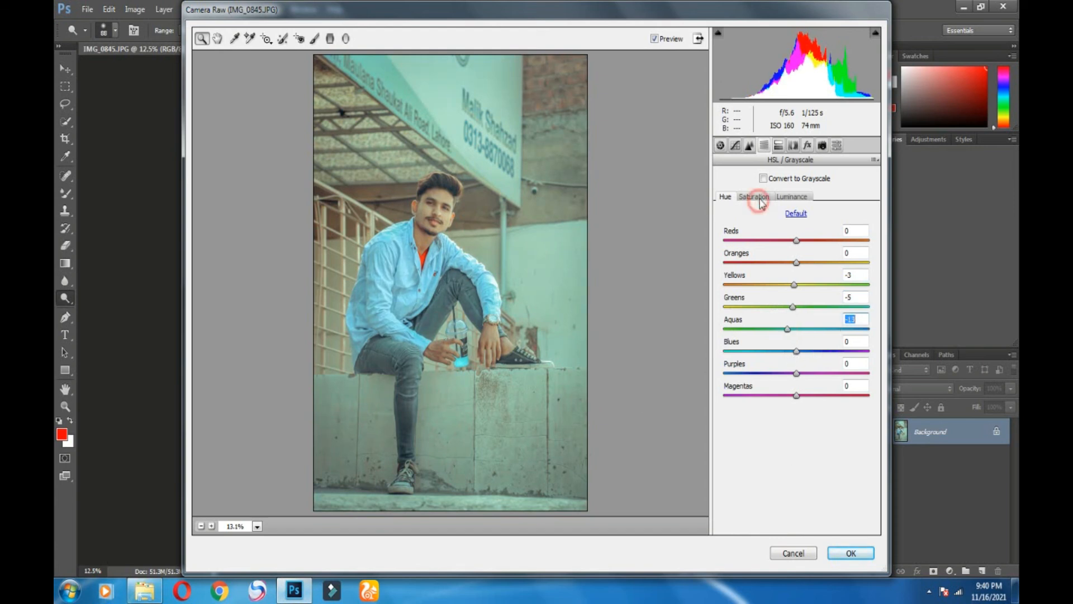
- Add a slight dark post-crop vignette and raise the Blue Primary saturation to +5 in Camera Calibration
left_click(808, 145)
left_click_drag(795, 319, 789, 319)
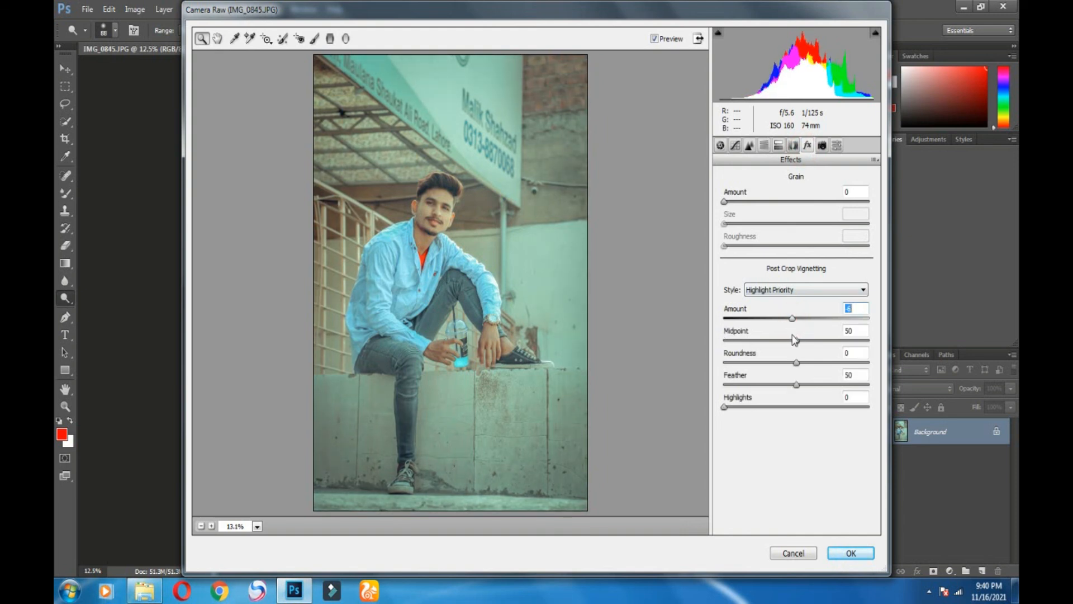
left_click(823, 145)
mouse_move(796, 418)
left_mouse_down()
mouse_move(778, 418)
mouse_move(753, 442)
mouse_move(810, 444)
mouse_move(788, 451)
mouse_move(818, 447)
mouse_move(805, 458)
mouse_move(813, 462)
mouse_move(798, 429)
mouse_move(805, 437)
left_mouse_up()
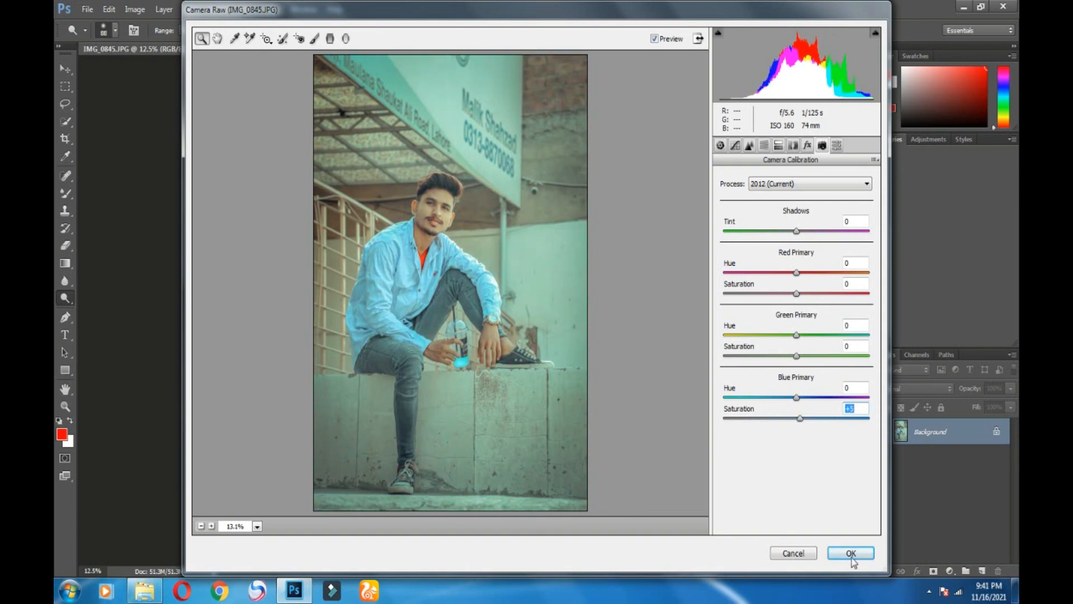
- Reduce the HSL saturation of Oranges to +4 and Yellows to +7
left_click_drag(796, 294, 799, 257)
left_click(764, 146)
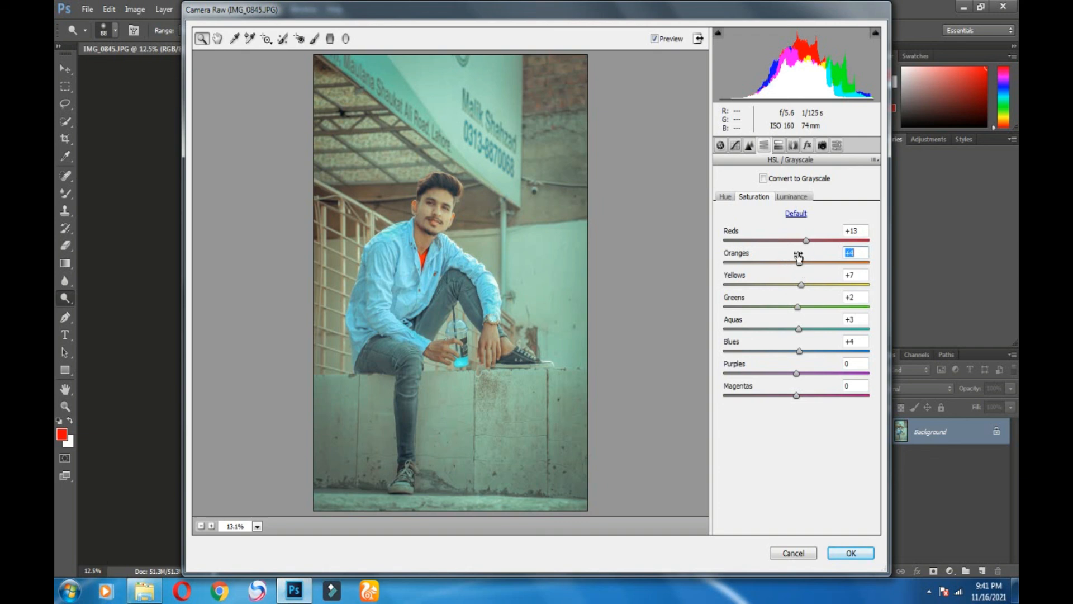
left_click(823, 146)
- Split-tone the highlights with hue 156 and a slight saturation, and apply the Camera Raw filter
left_click(779, 145)
left_click_drag(725, 199, 788, 226)
left_click(731, 220)
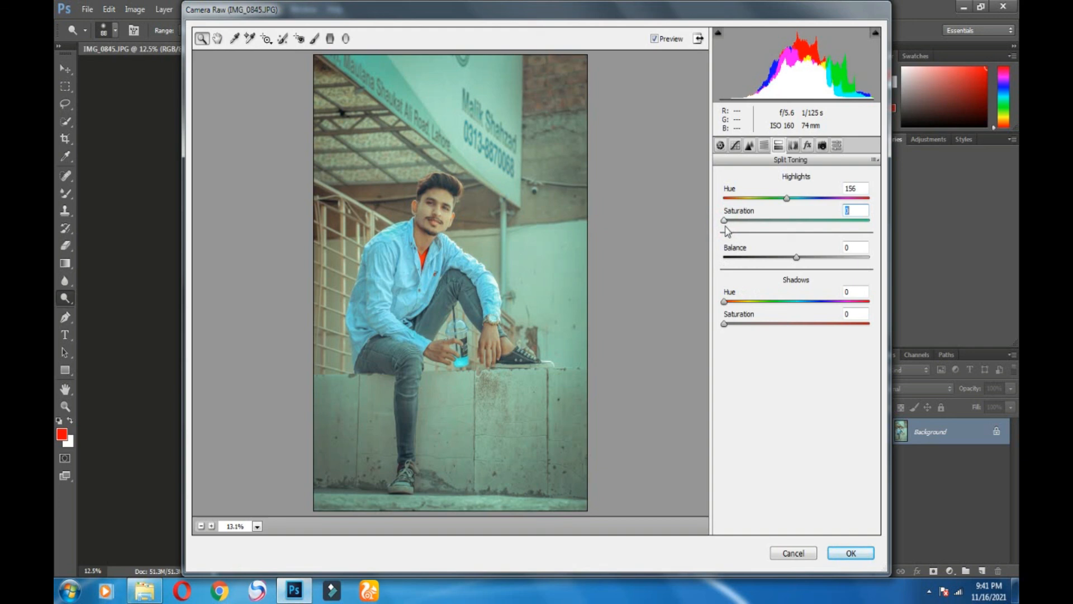
left_click_drag(729, 223, 731, 231)
left_click(851, 553)
- Compare the graded photo with the original opening state through the history, ending on the latest Camera Raw Filter state
left_click(776, 165)
left_click(758, 182)
scroll(758, 179, "up", 10)
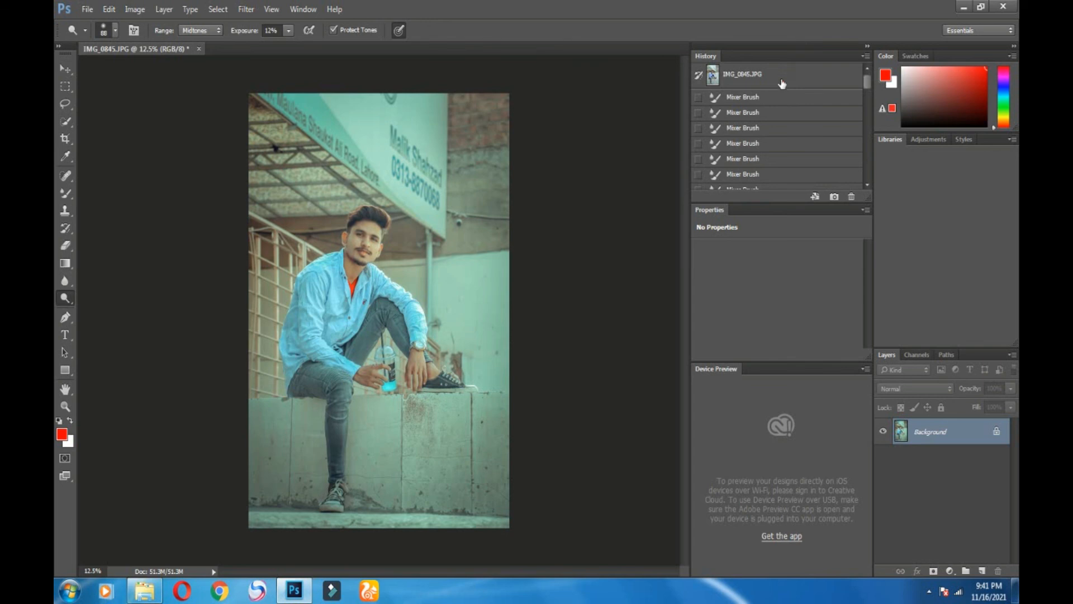
left_click(780, 78)
scroll(772, 123, "down", 10)
left_click(761, 181)
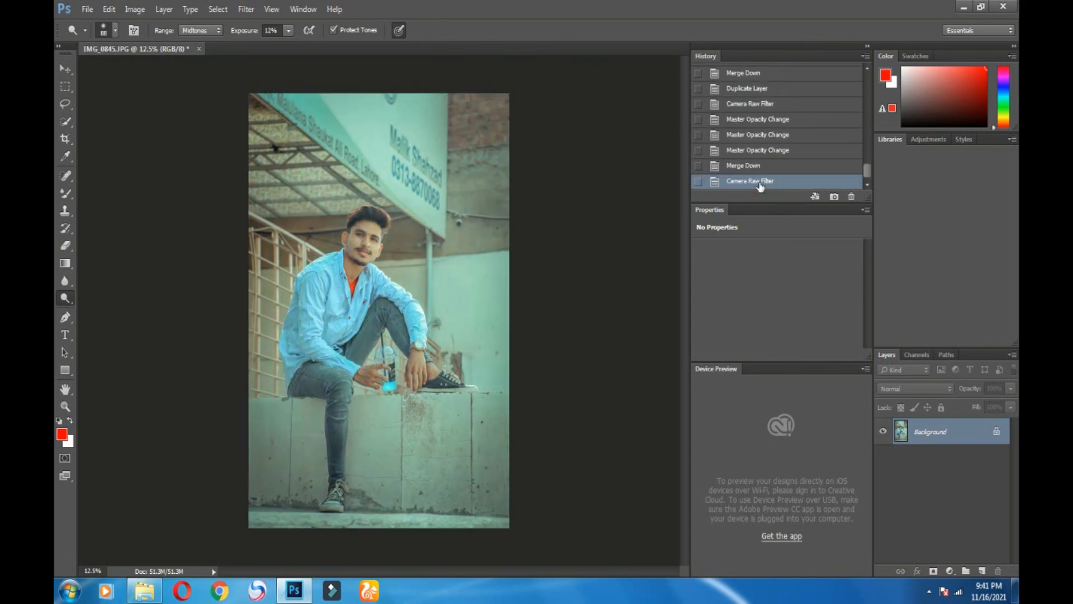
scroll(825, 112, "up", 10)
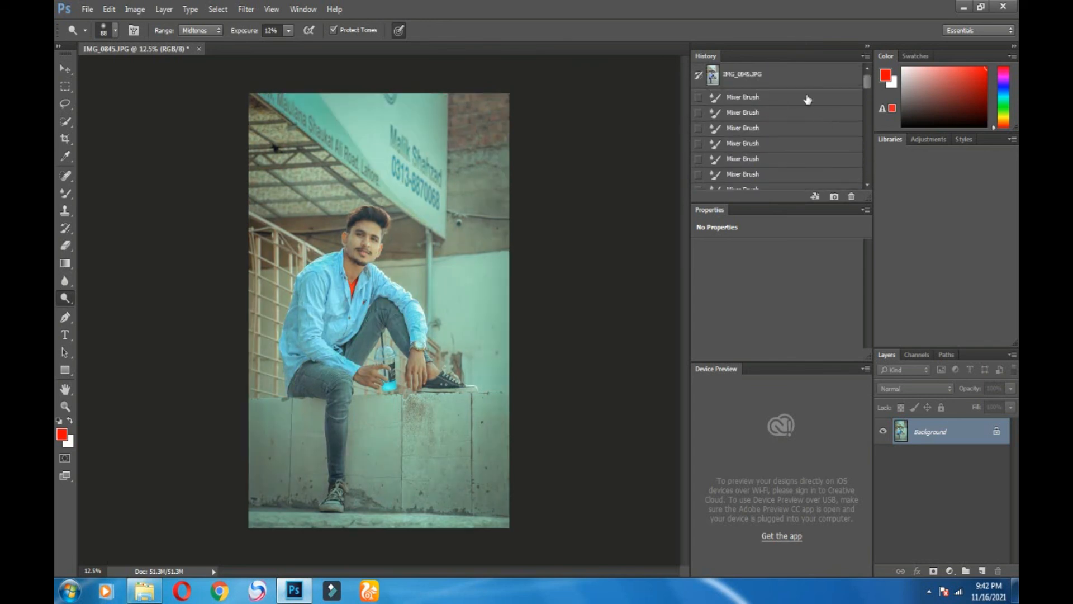
left_click(805, 81)
scroll(822, 135, "down", 10)
left_click(767, 181)
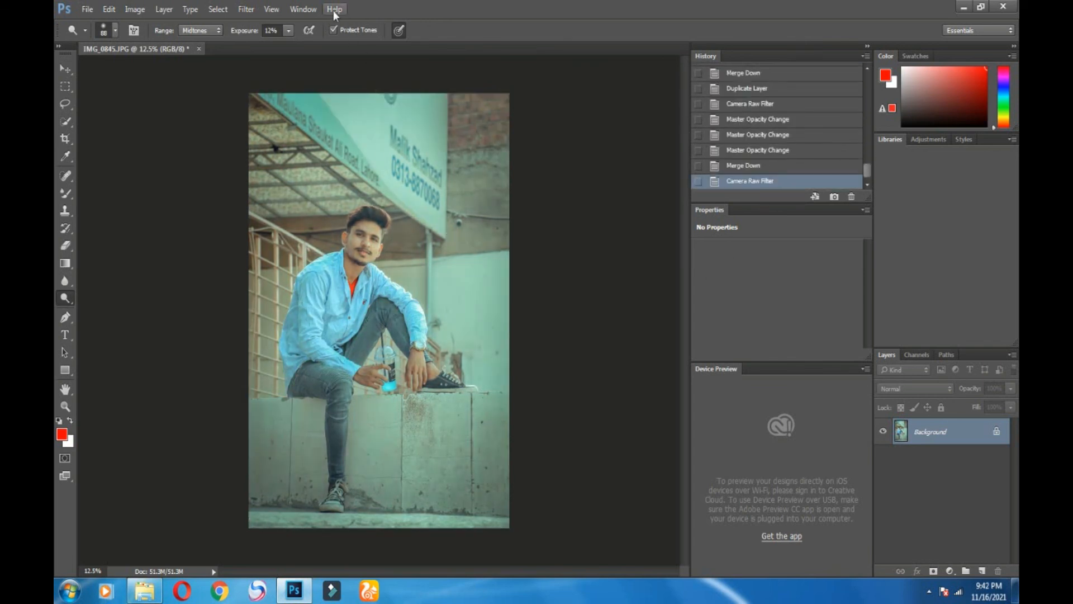
- Inspect the graded face, shirt and background at close and full-image zoom levels
key("ctrl+plus")
key("ctrl+plus")
key("ctrl+plus")
key("ctrl+plus")
scroll(324, 198, "up", 5)
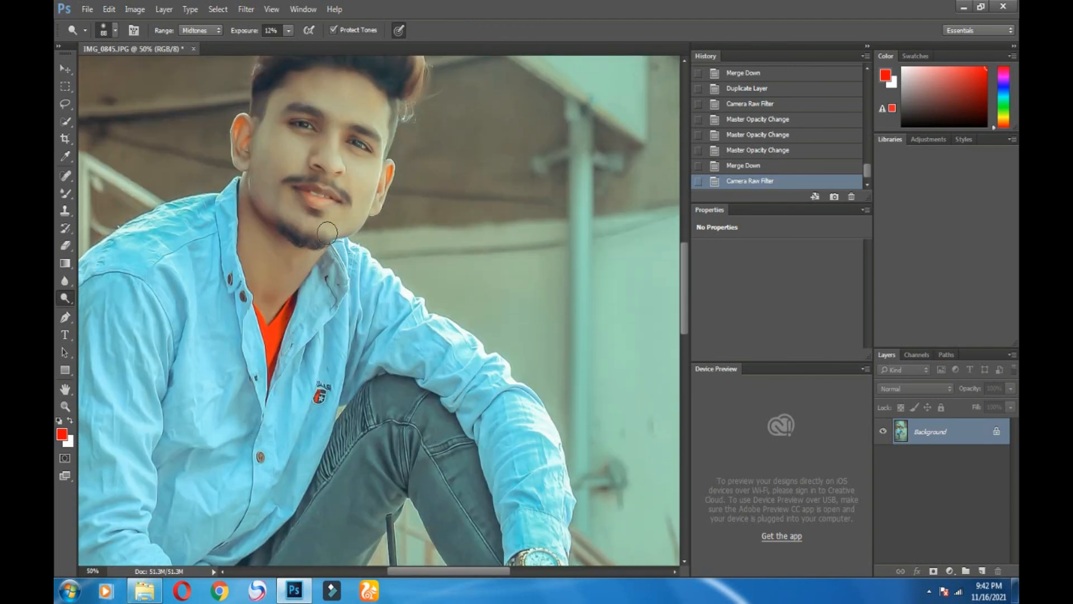
key("ctrl+minus")
key("ctrl+minus")
key("ctrl+minus")
key("ctrl+minus")
key("ctrl+plus")
key("ctrl+plus")
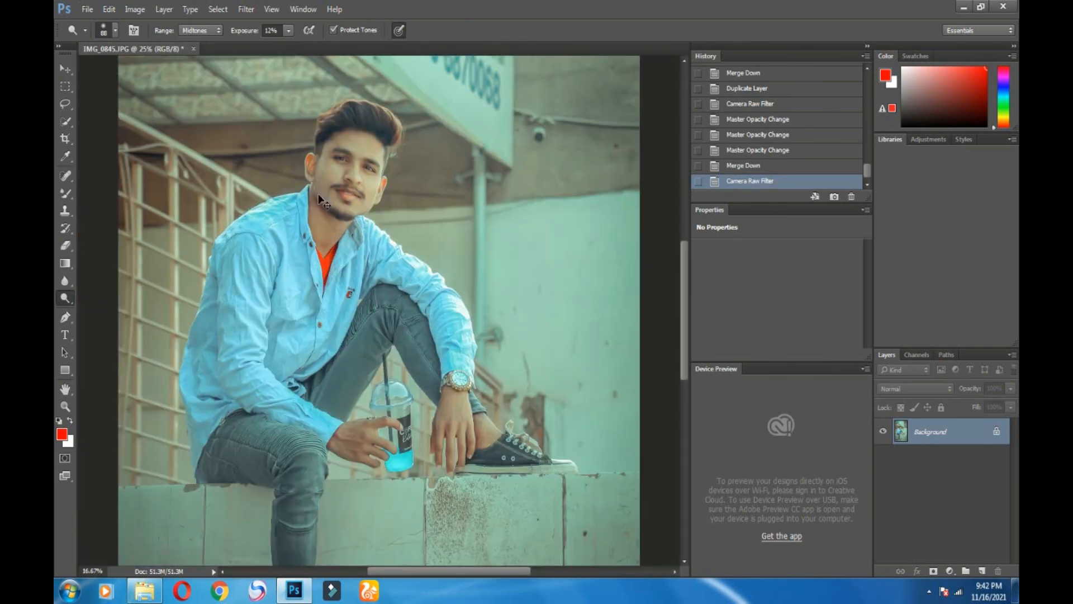
key("ctrl+minus")
scroll(448, 235, "up", 3)
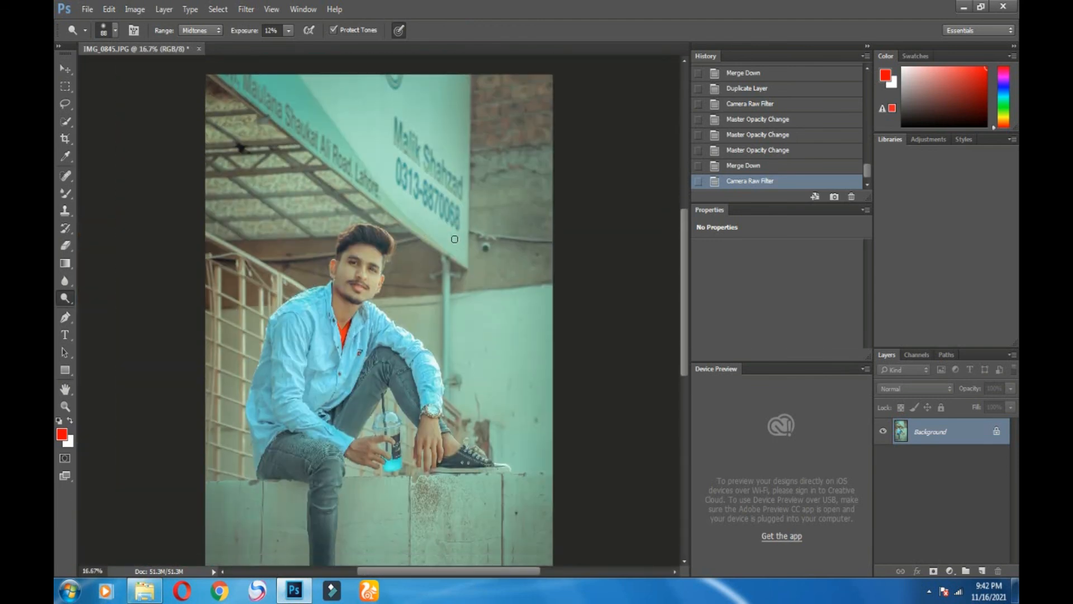
scroll(448, 235, "down", 3)
- Switch to the Brush tool and set its opacity to 100%
right_click(66, 298)
left_click(151, 244)
right_click(65, 193)
left_click(104, 191)
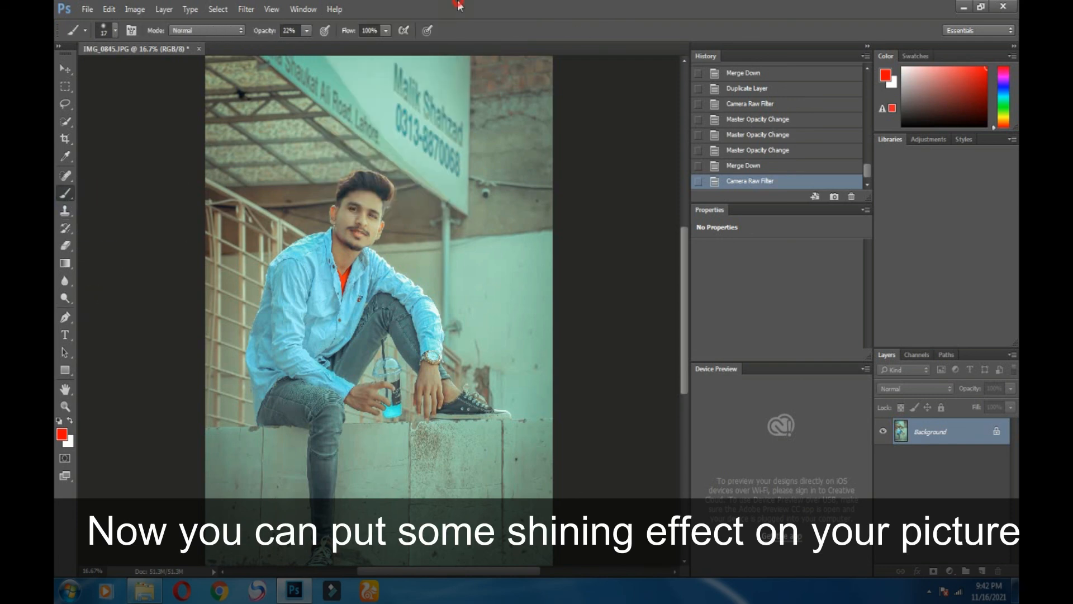
scroll(478, 198, "up", 2)
left_click(307, 30)
left_click_drag(307, 48, 358, 49)
- Make white the foreground color and enlarge the brush size to 483 px
left_click(70, 421)
left_click(62, 435)
left_click(657, 157)
left_click(116, 31)
left_click(178, 72)
left_click(190, 73)
- Undo the white dab made on the Background layer and paint a soft white dab on a new layer instead
left_click(363, 130)
left_click(747, 165)
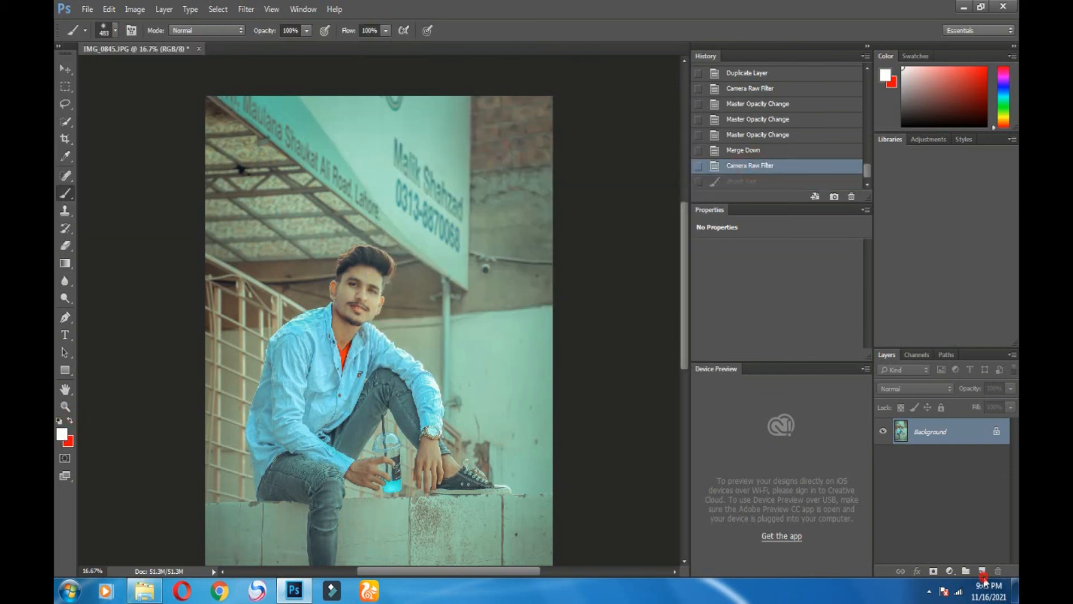
left_click(983, 571)
left_click(383, 133)
- Free-transform the white dab on Layer 1 to about four times its width and over eight times its height, spanning the photo's right edge
key("ctrl+t")
left_click_drag(343, 182, 580, 506)
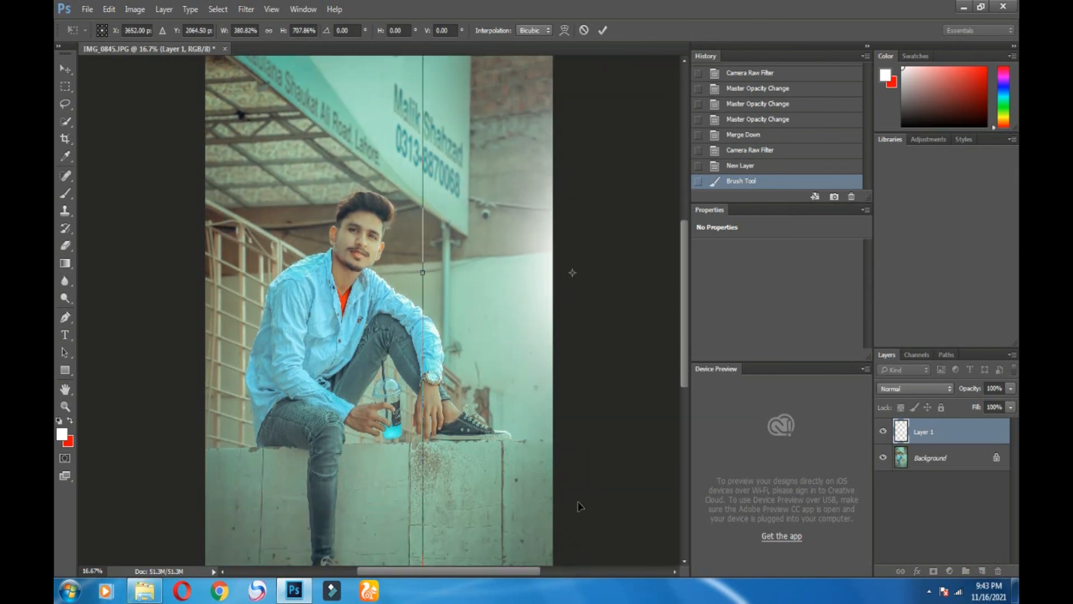
scroll(579, 504, "down", 4)
left_click_drag(572, 458, 573, 511)
scroll(596, 392, "up", 10)
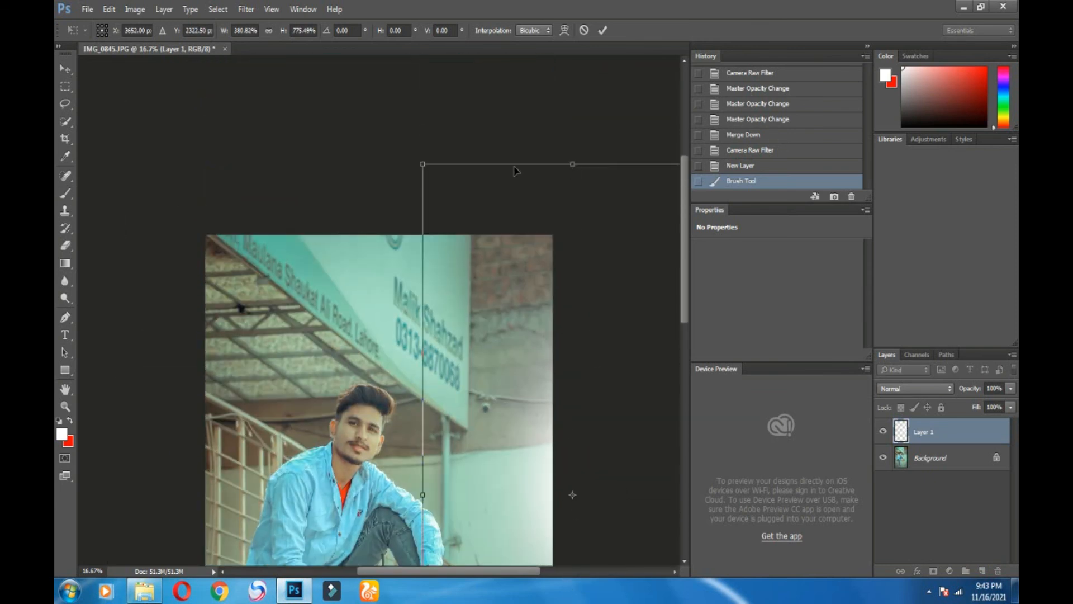
left_click_drag(419, 163, 401, 88)
scroll(574, 102, "down", 4)
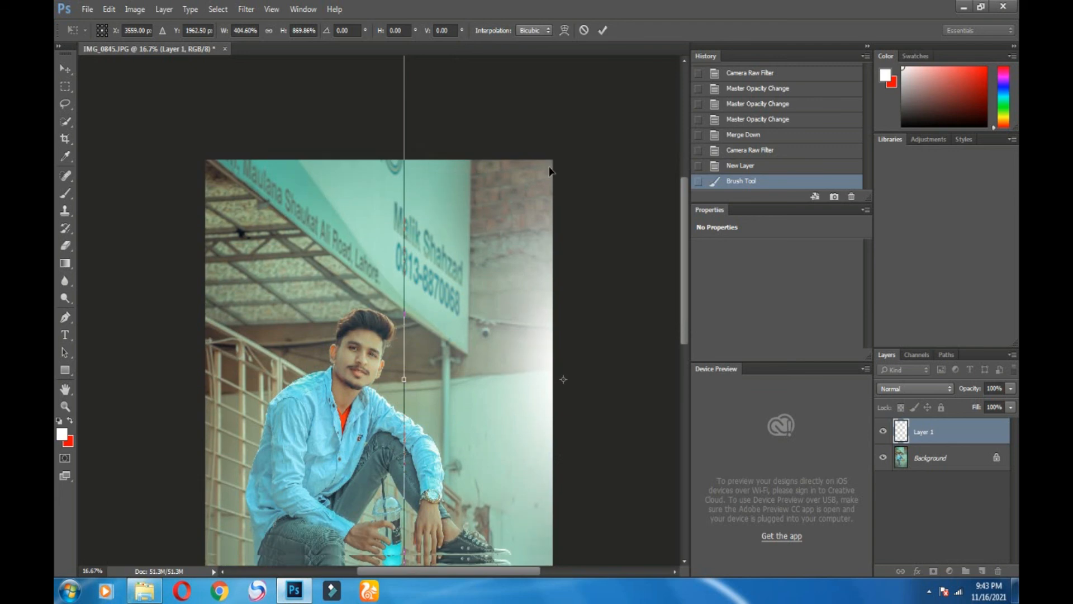
scroll(575, 102, "up", 2)
left_click(603, 30)
- Lower Layer 1's opacity to 40% and compare the photo with and without the glow
mouse_move(1011, 388)
left_mouse_down()
mouse_move(963, 403)
mouse_move(975, 402)
left_mouse_up()
key("ctrl+minus")
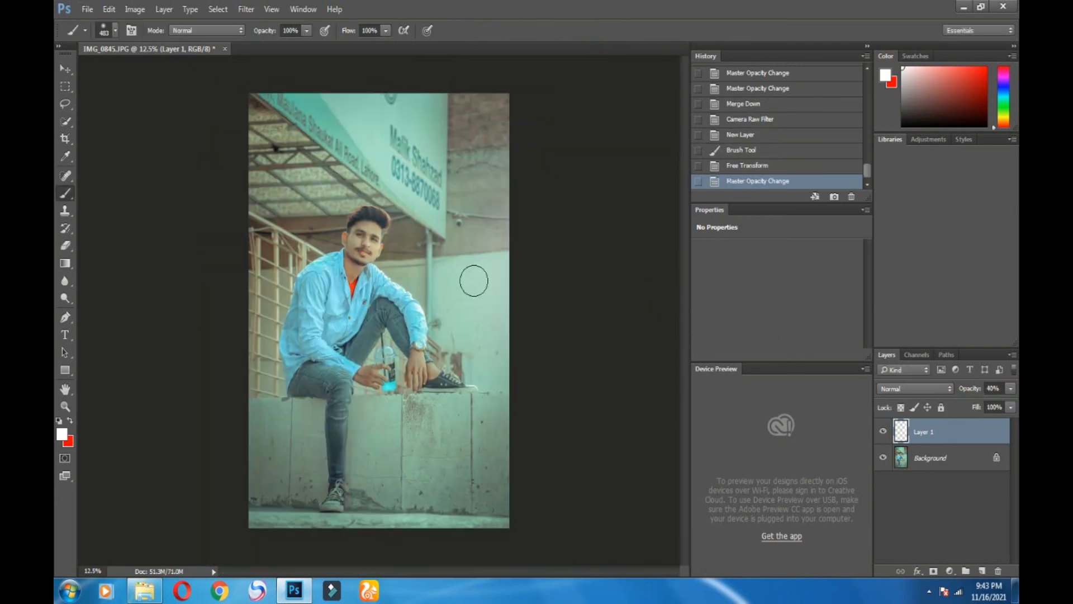
left_click(748, 135)
left_click(745, 181)
- Free-transform Layer 1's glow slightly larger, to 102.28% width and 101.81% height
key("ctrl+t")
key("ctrl+plus")
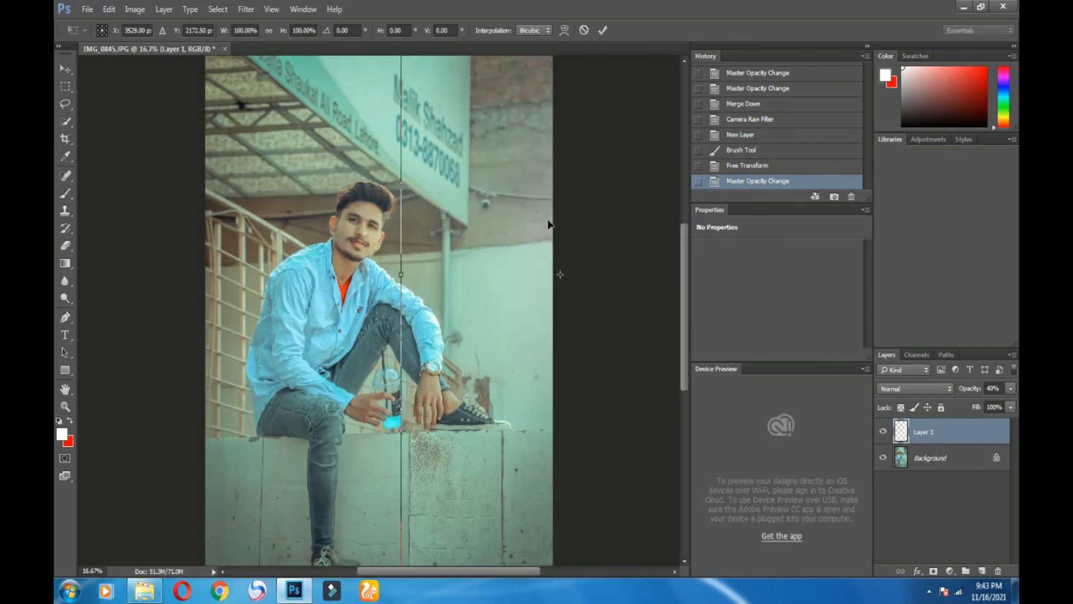
scroll(549, 225, "up", 4)
left_click_drag(561, 129, 561, 118)
left_click_drag(401, 118, 393, 114)
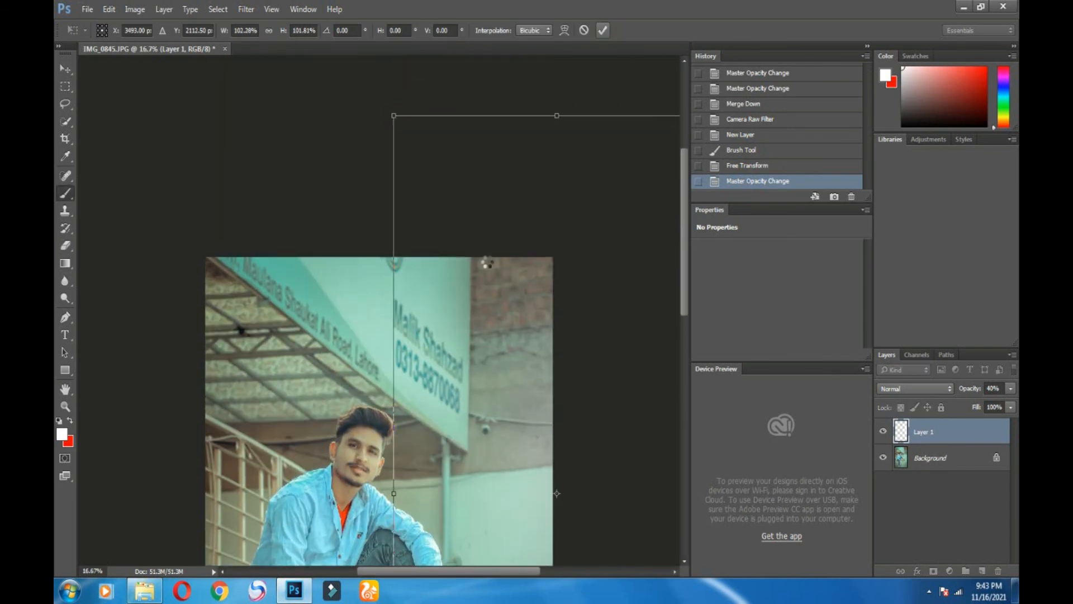
key("Return")
- Compare the whole finished photo with its original opening state in the history
key("ctrl+minus")
scroll(788, 133, "up", 10)
left_click(756, 74)
scroll(759, 140, "down", 10)
left_click(747, 184)
left_click(87, 9)
left_click(107, 160)
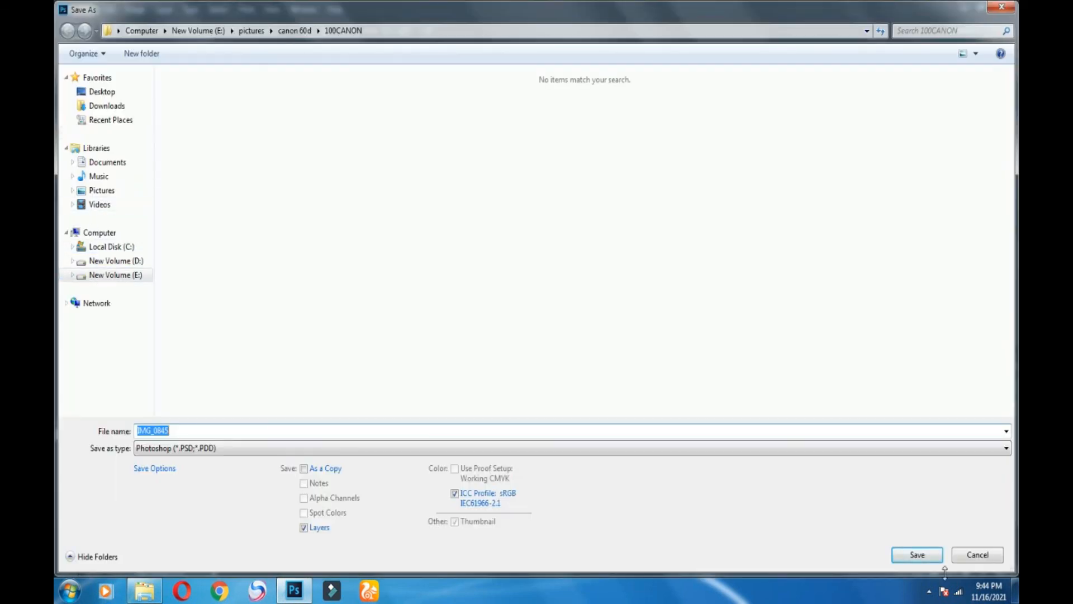
left_click(997, 560)
- Merge the white glow on Layer 1 down into the Background layer and duplicate the merged Background
left_click(881, 447)
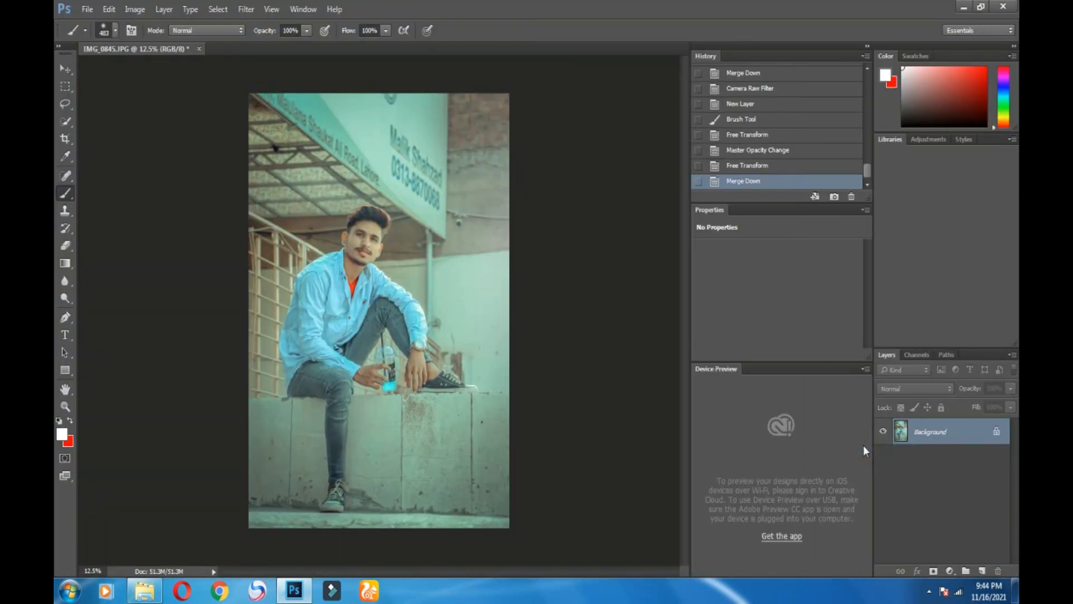
left_click(777, 165)
right_click(933, 432)
left_click(889, 448)
left_click_drag(944, 442, 982, 569)
- Set up the Dodge tool with the Shadows range, 100% exposure and a 15 px brush
left_click(64, 298)
left_click(201, 30)
left_click(200, 42)
left_click(288, 31)
left_click(115, 30)
left_click_drag(155, 73, 126, 80)
left_click(365, 247)
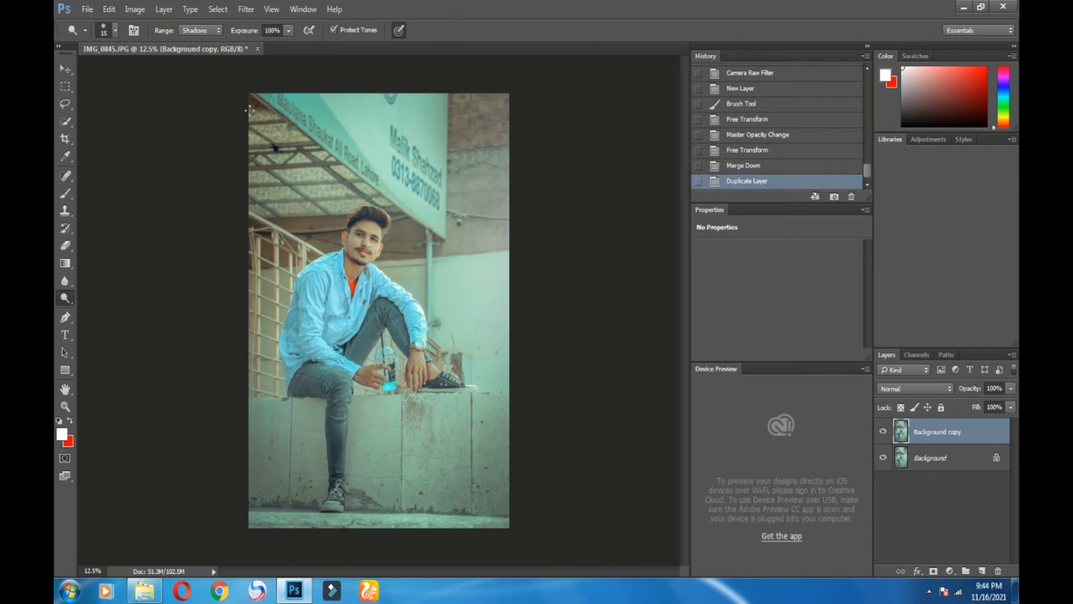
- Reduce the Dodge brush to 10 px and brighten the irises of both eyes on the Background copy layer
key("ctrl+plus")
key("ctrl+plus")
key("ctrl+plus")
key("ctrl+plus")
key("ctrl+plus")
key("ctrl+plus")
key("ctrl+plus")
key("ctrl+plus")
key("ctrl+plus")
key("ctrl+plus")
key("ctrl+minus")
key("ctrl+minus")
key("ctrl+minus")
key("ctrl+minus")
scroll(304, 243, "up", 3)
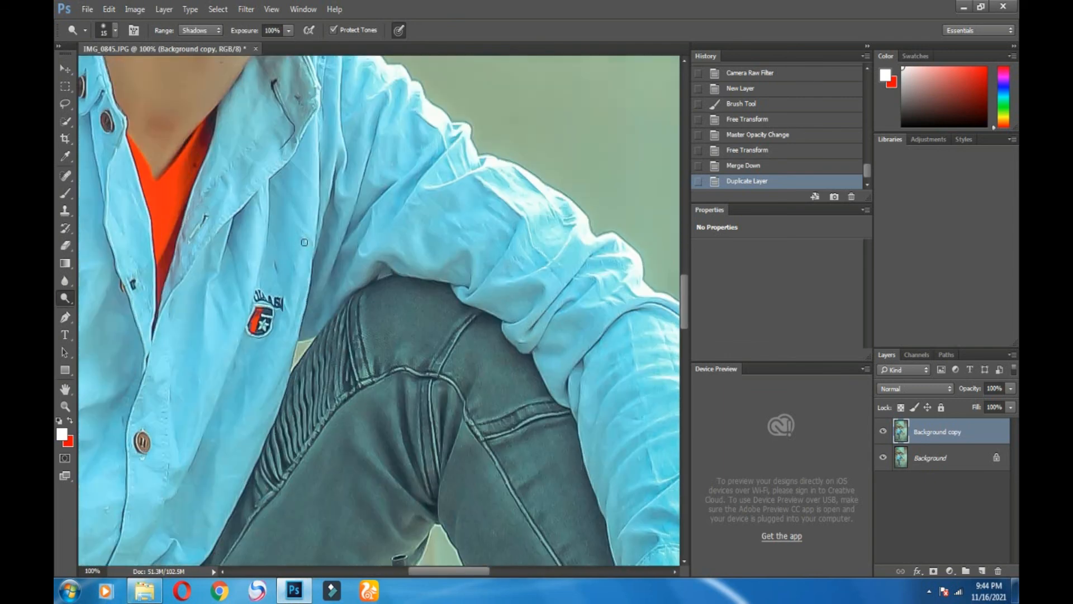
scroll(304, 243, "up", 5)
key("ctrl+plus")
left_click_drag(434, 570, 408, 570)
scroll(614, 299, "up", 1)
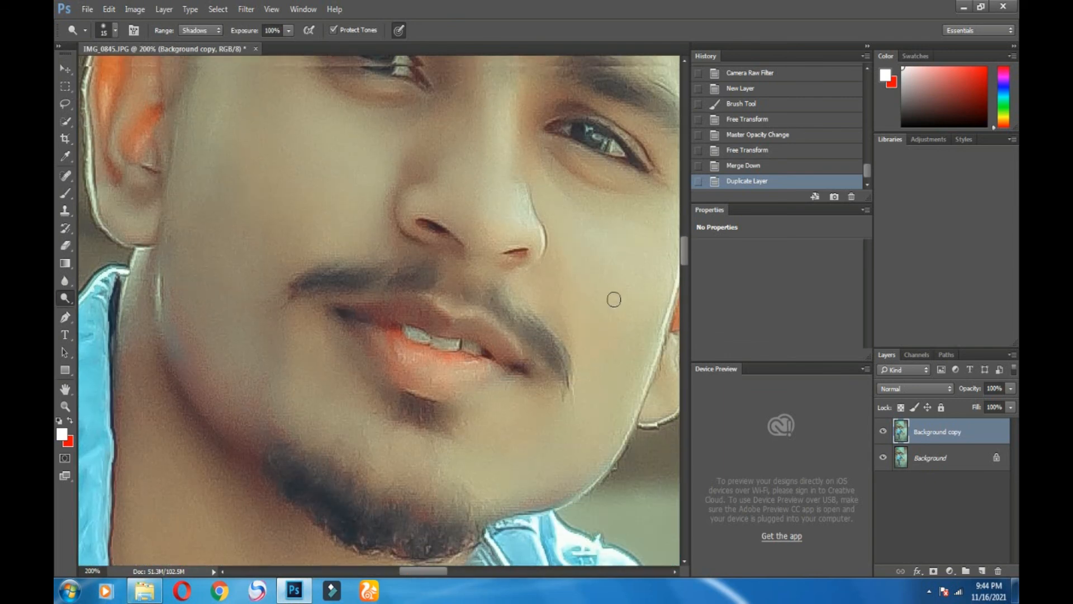
scroll(614, 299, "up", 2)
left_click(111, 33)
key("Return")
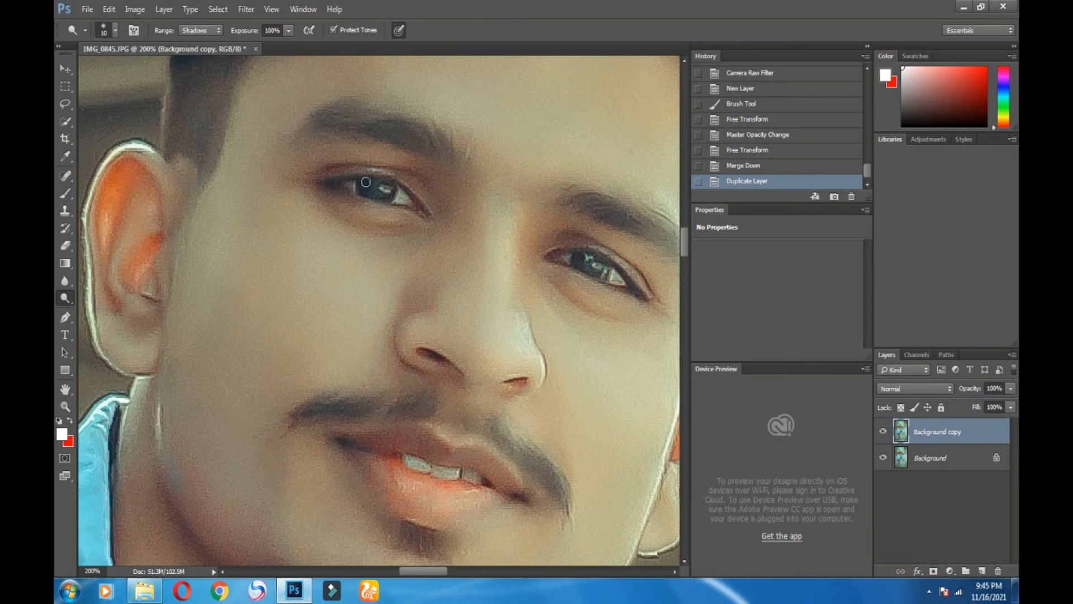
left_click_drag(387, 197, 379, 193)
left_click_drag(580, 263, 586, 269)
left_click(584, 263)
left_click(385, 201)
key("ctrl+0")
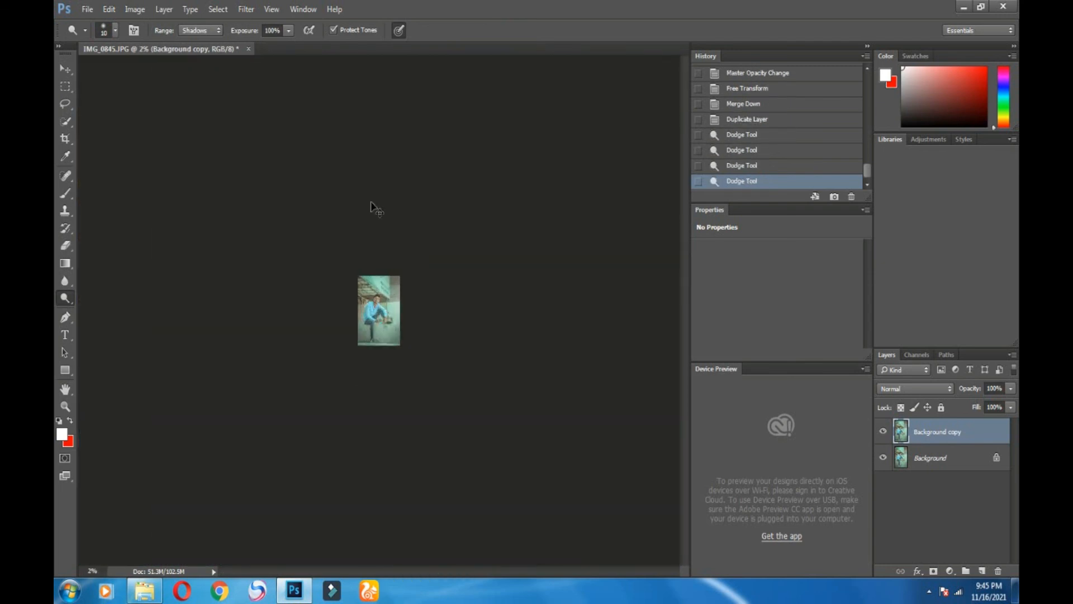
- Compare the photo with and without the Background copy layer and lower its opacity to 73%
left_click(883, 434)
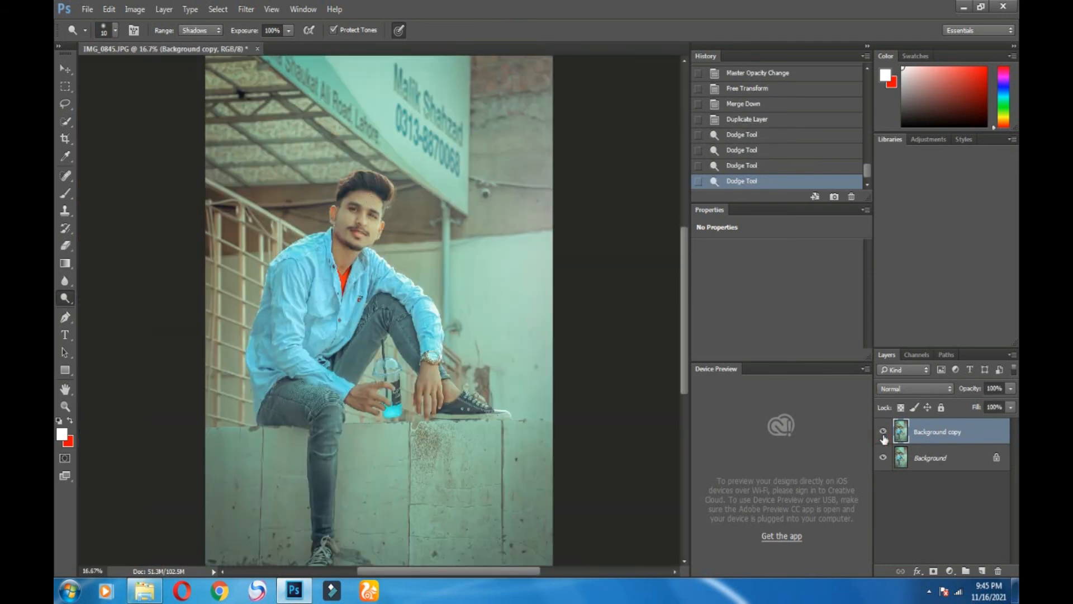
left_click_drag(1002, 408, 999, 407)
- Open the layer commands for the Background copy layer
right_click(950, 431)
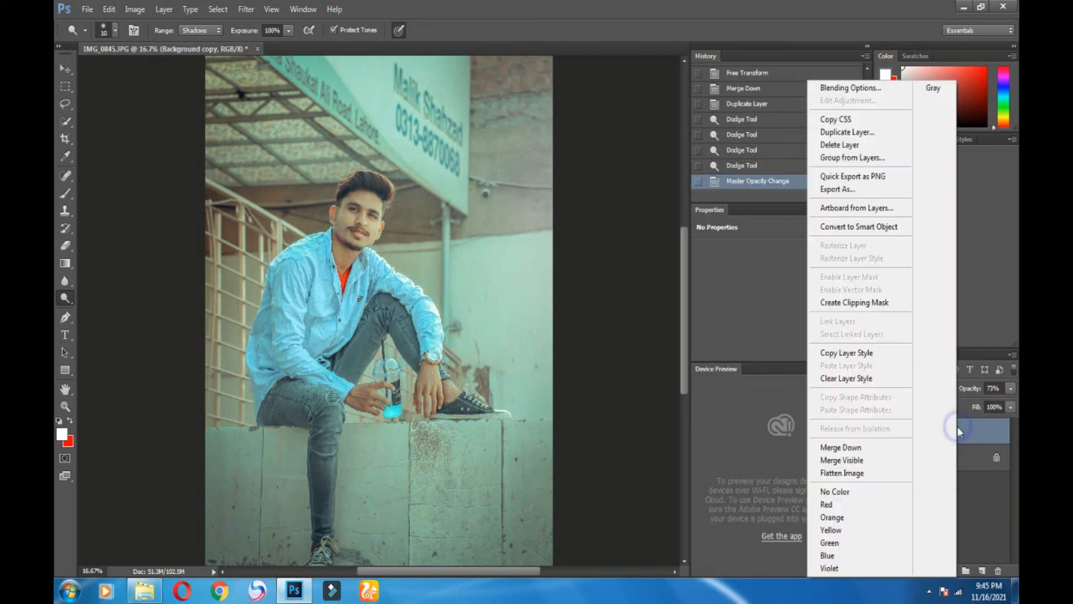